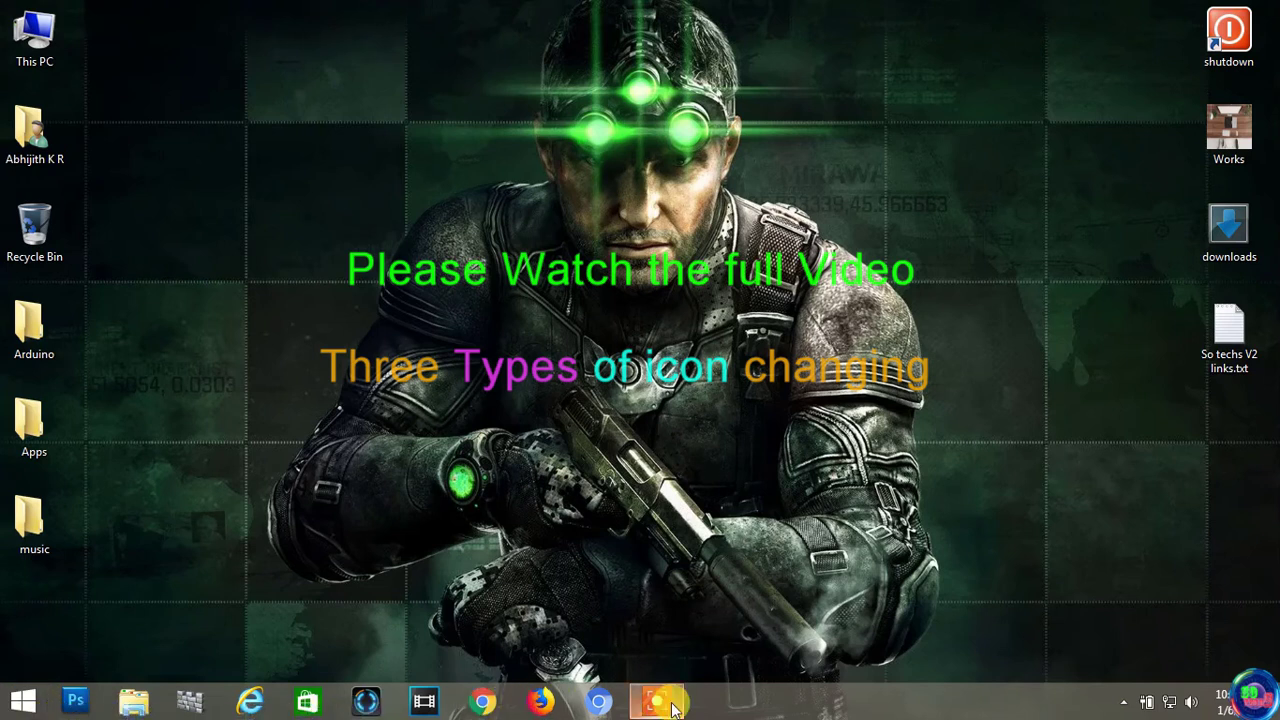
# - Copy the flaticon.com/packs/logo link from the tutorial links file and minimize Notepad
pyautogui.doubleClick(1226, 340)
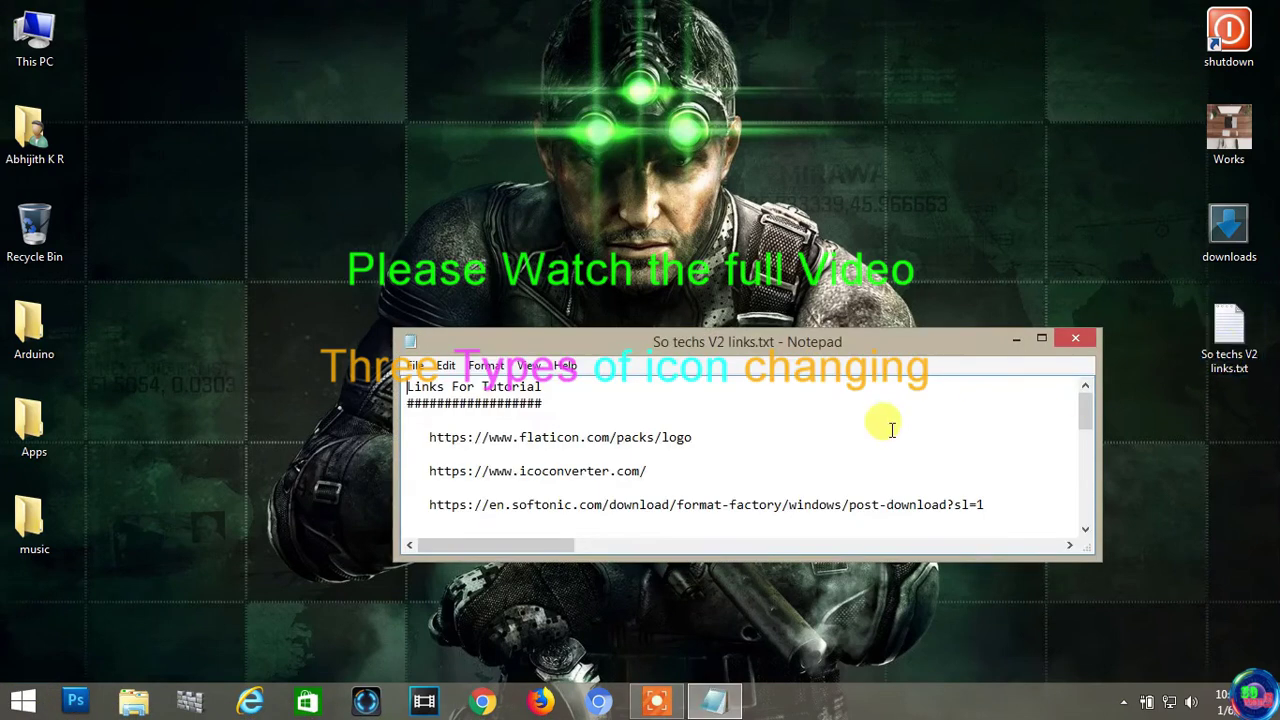
pyautogui.moveTo(757, 433); pyautogui.dragTo(726, 419)
pyautogui.rightClick(680, 431)
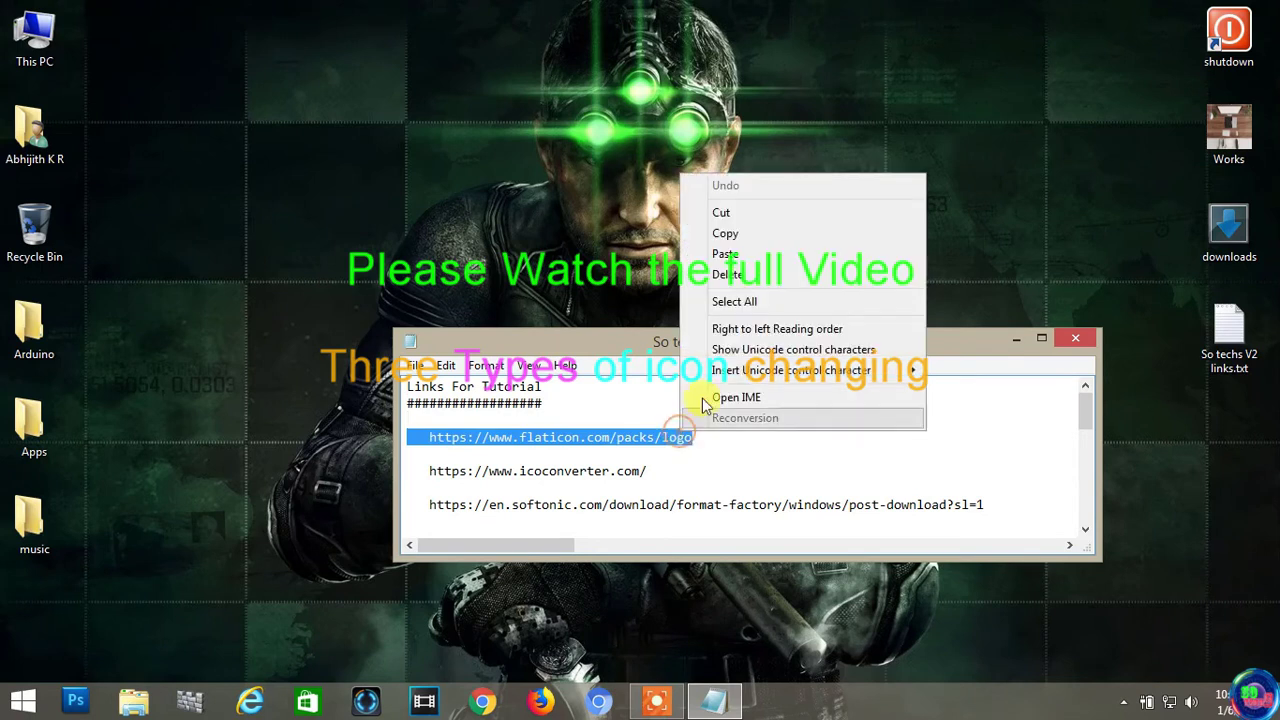
pyautogui.click(760, 238)
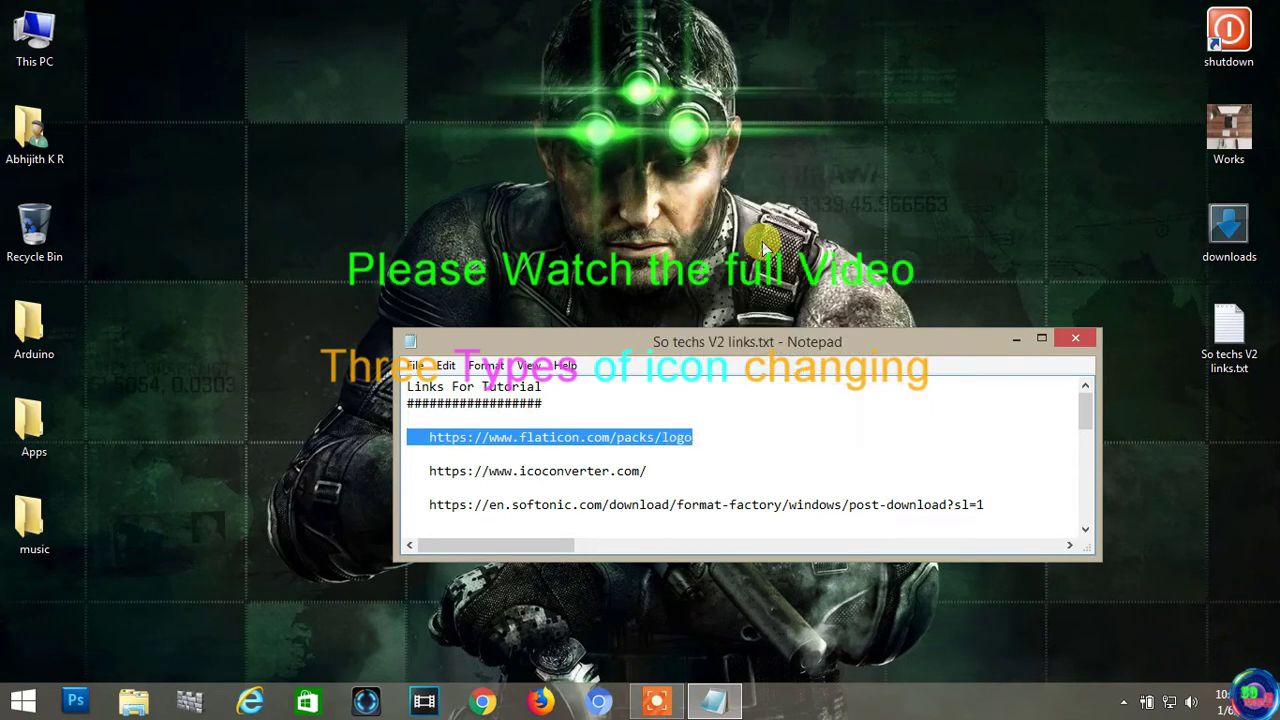
pyautogui.click(1021, 342)
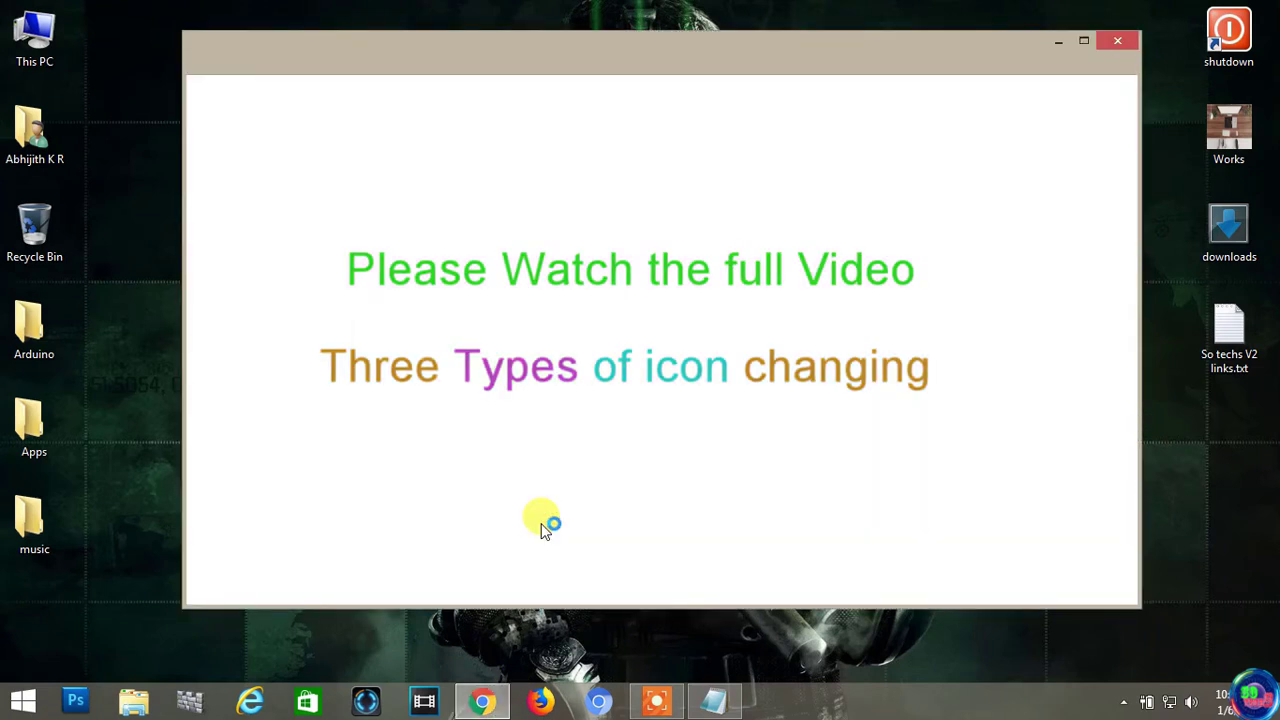
# - Load the pasted Flaticon link, sign in, and search for 'social' icon packs
pyautogui.rightClick(420, 88)
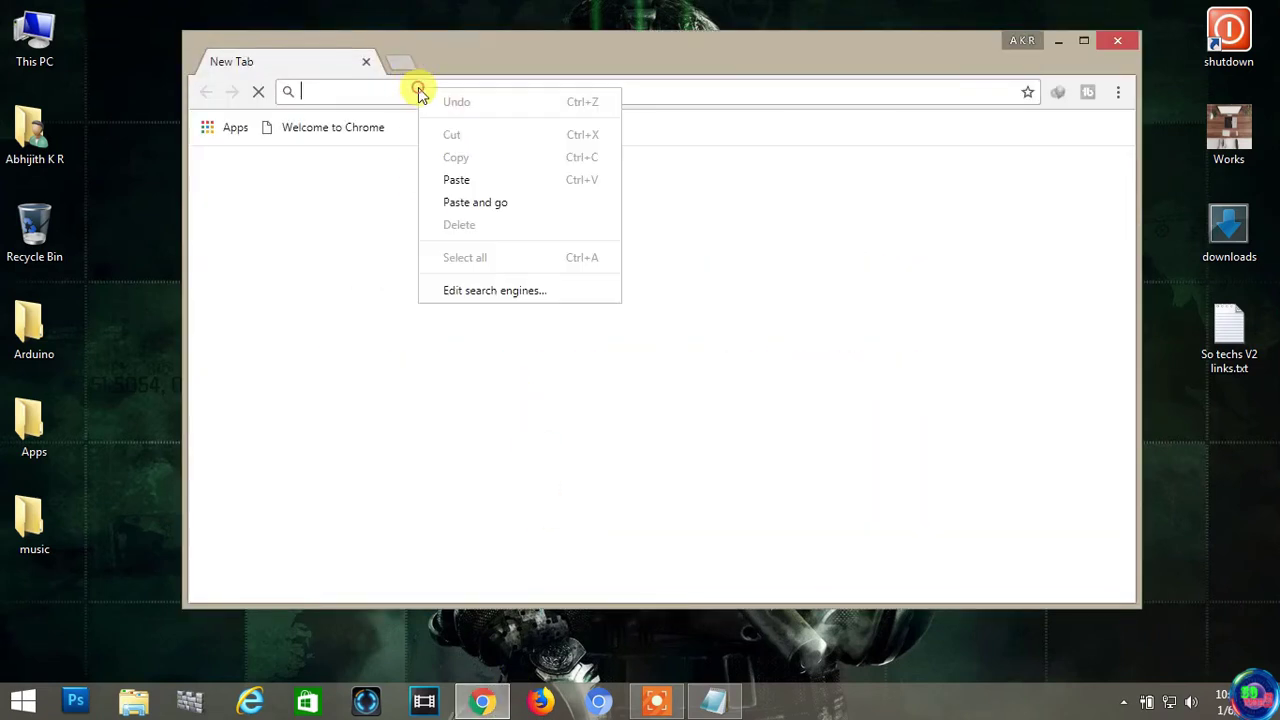
pyautogui.click(540, 197)
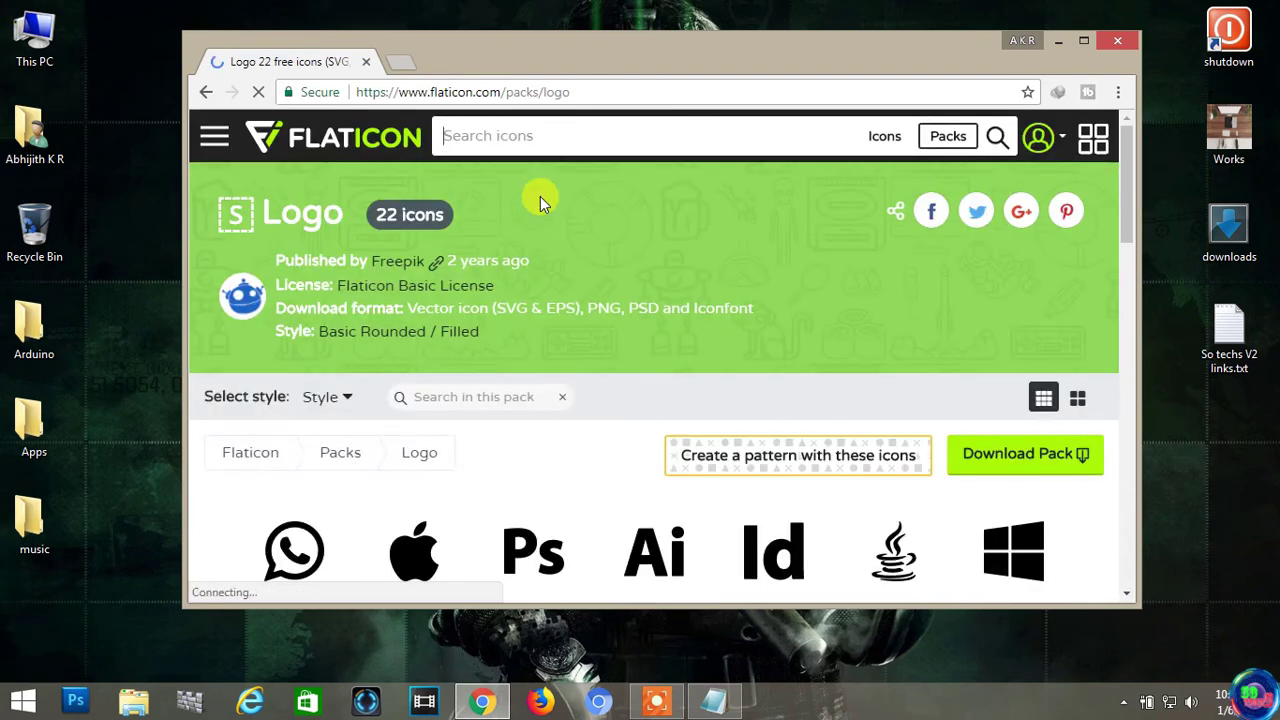
pyautogui.click(1040, 140)
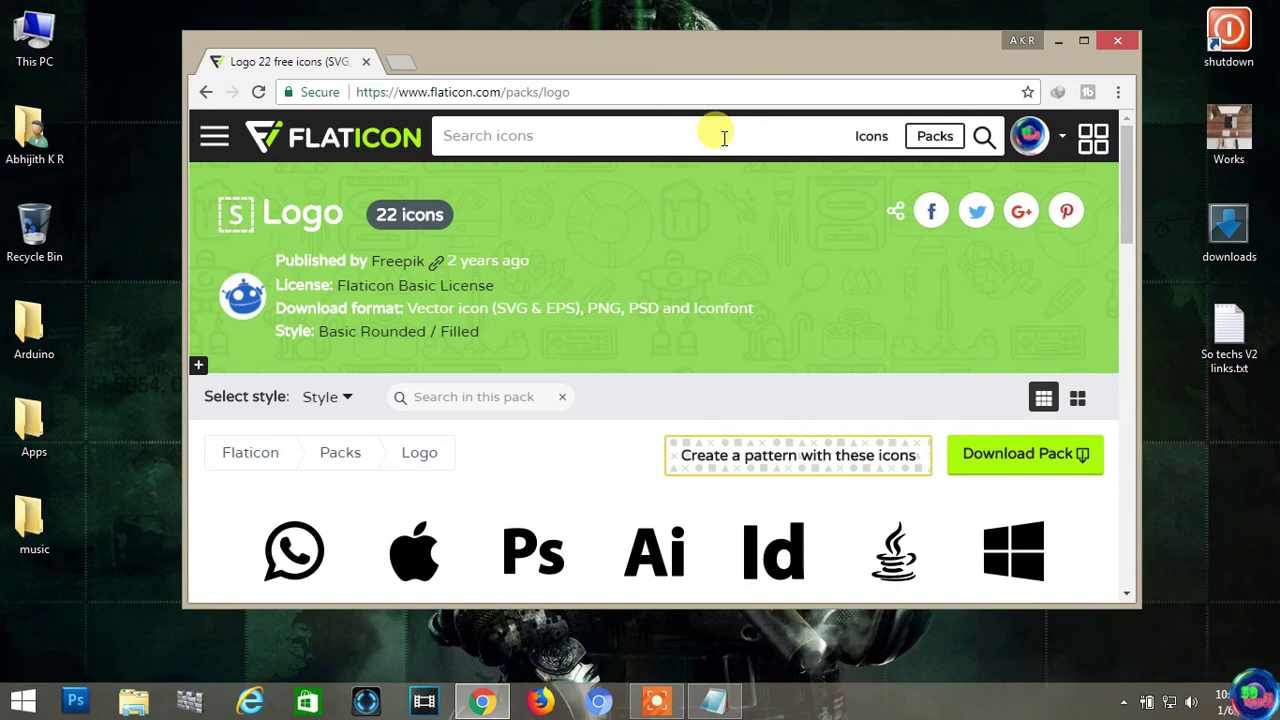
pyautogui.write('social')
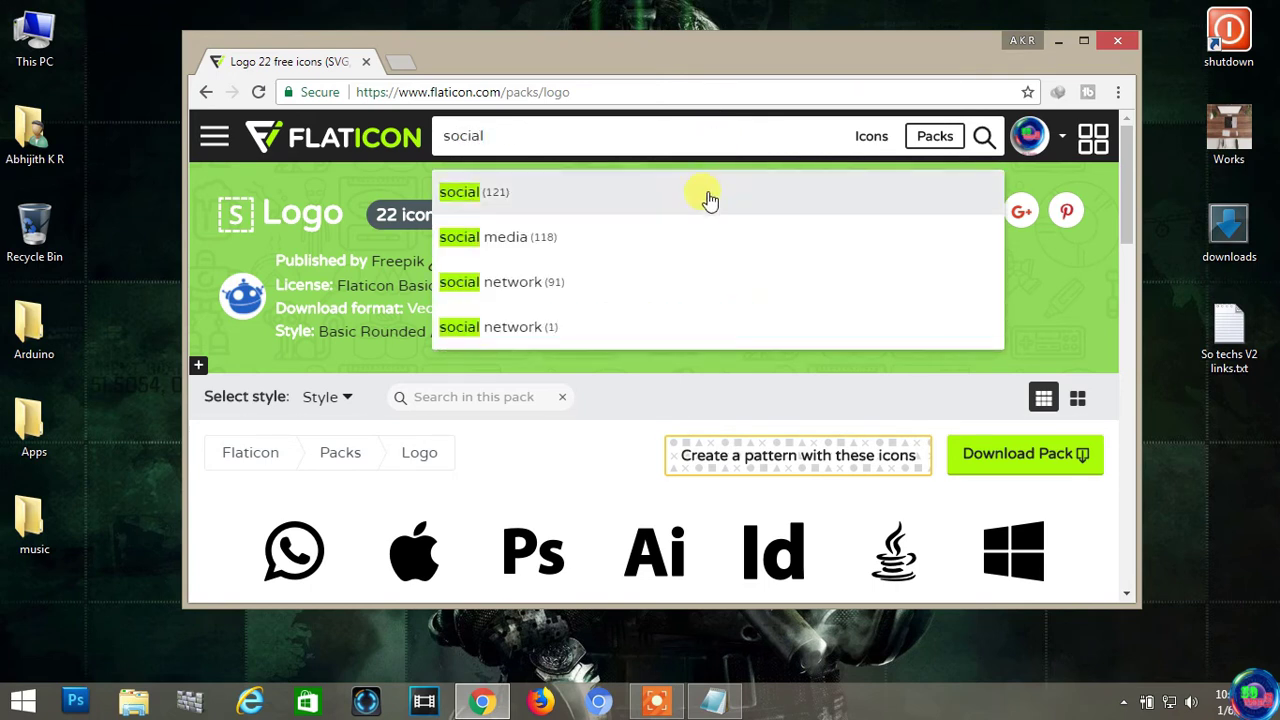
pyautogui.click(706, 193)
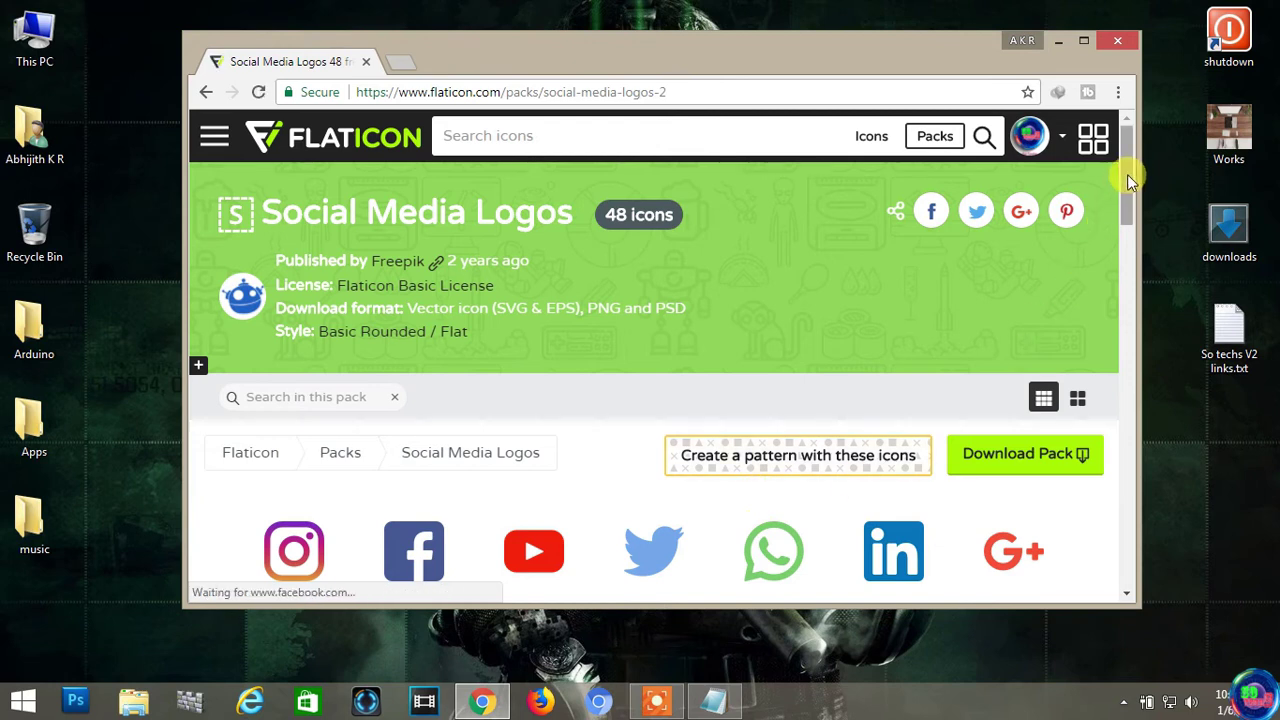
pyautogui.moveTo(1127, 177); pyautogui.dragTo(1130, 230)
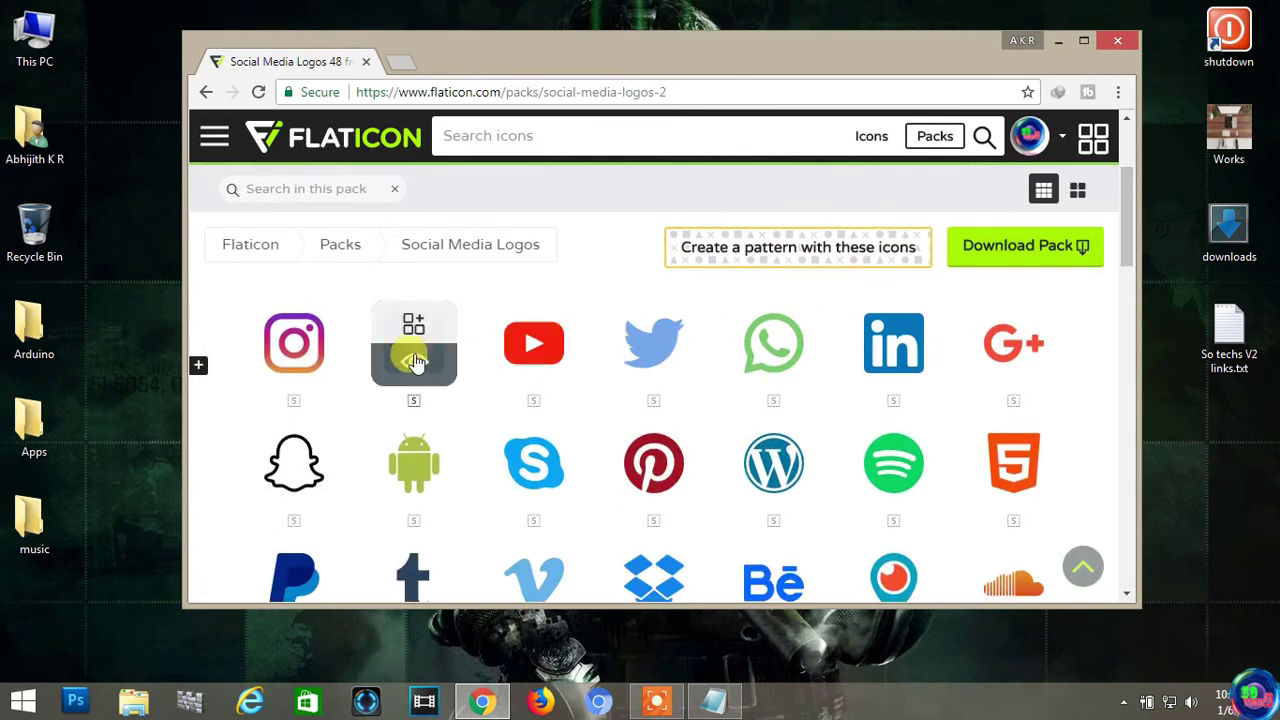
pyautogui.moveTo(414, 343)
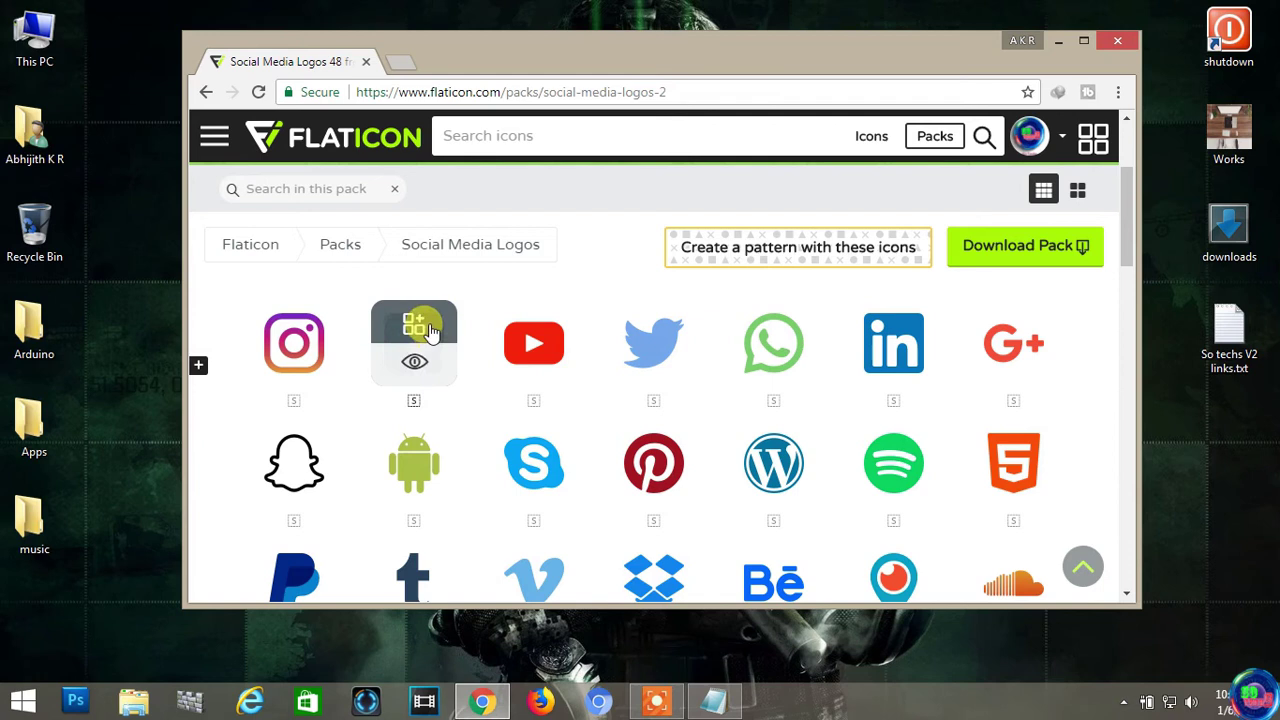
# - Add the Facebook, YouTube, WhatsApp and Google+ logos to the collection and review it
pyautogui.click(427, 327)
pyautogui.moveTo(533, 343)
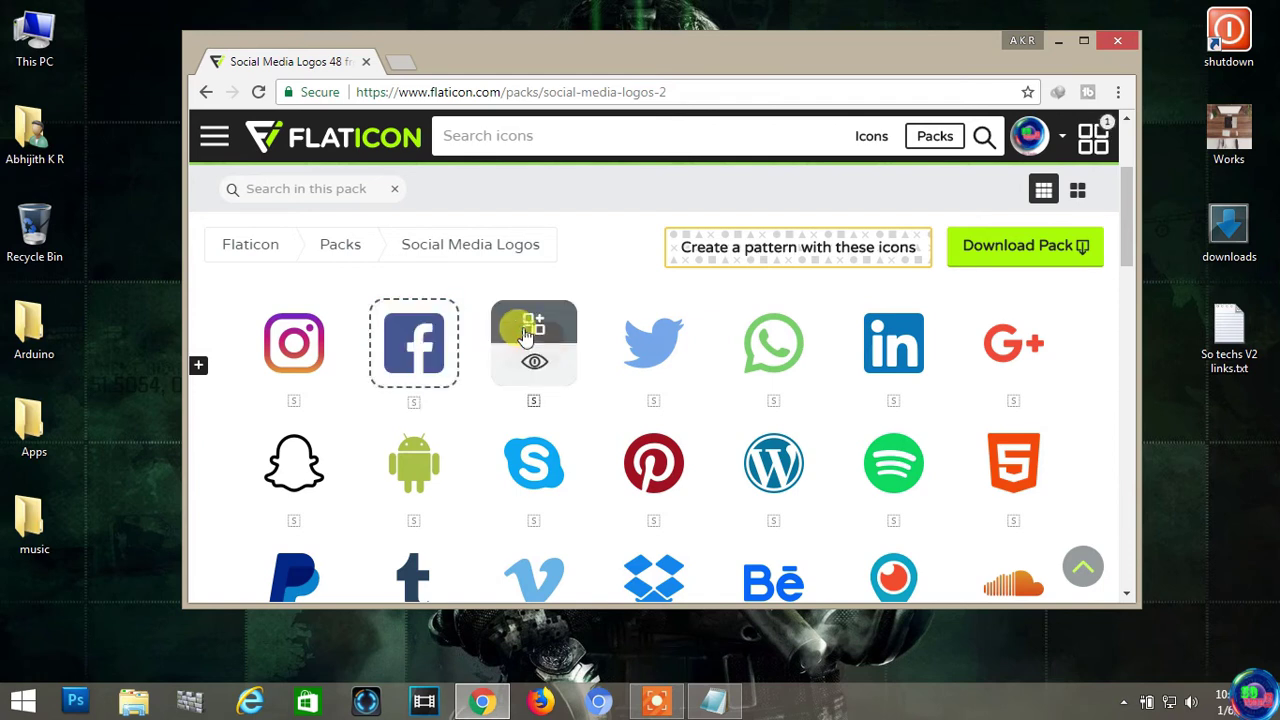
pyautogui.click(527, 327)
pyautogui.click(767, 327)
pyautogui.click(1007, 327)
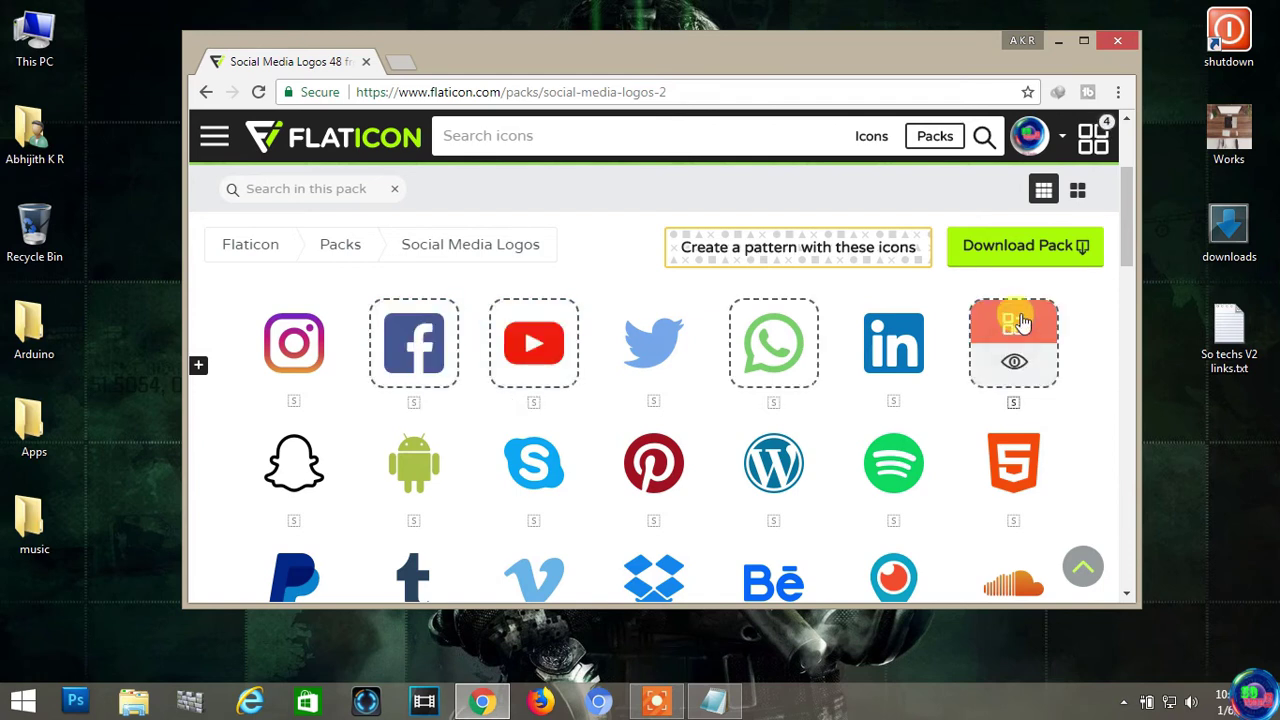
pyautogui.click(1095, 142)
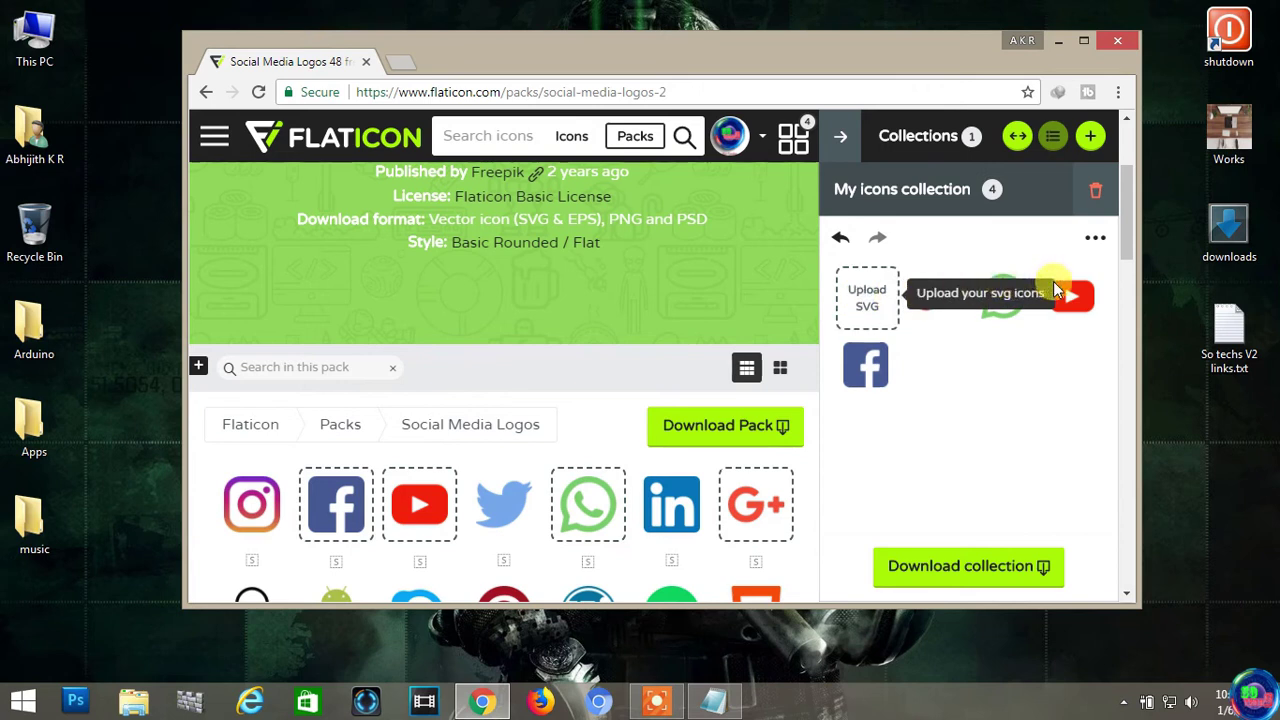
pyautogui.click(838, 136)
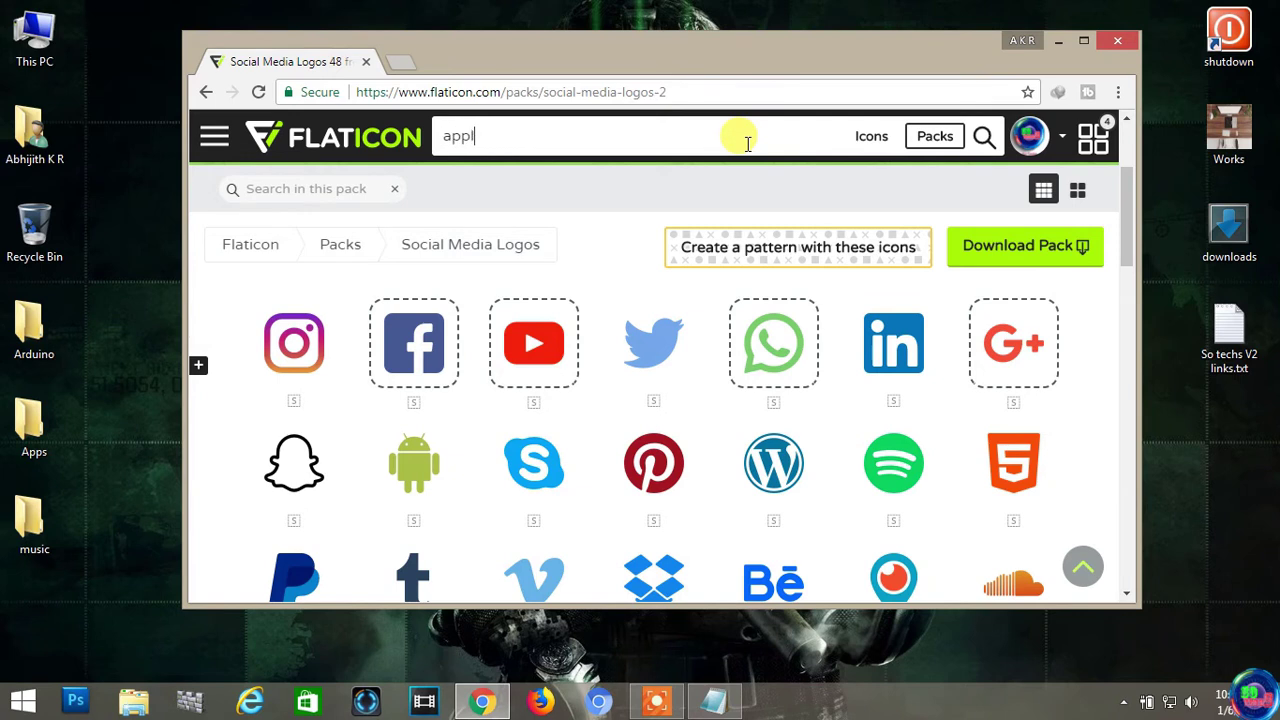
# - Add the music and red Apple logos, then download the six-icon collection as PNG
pyautogui.click(296, 284)
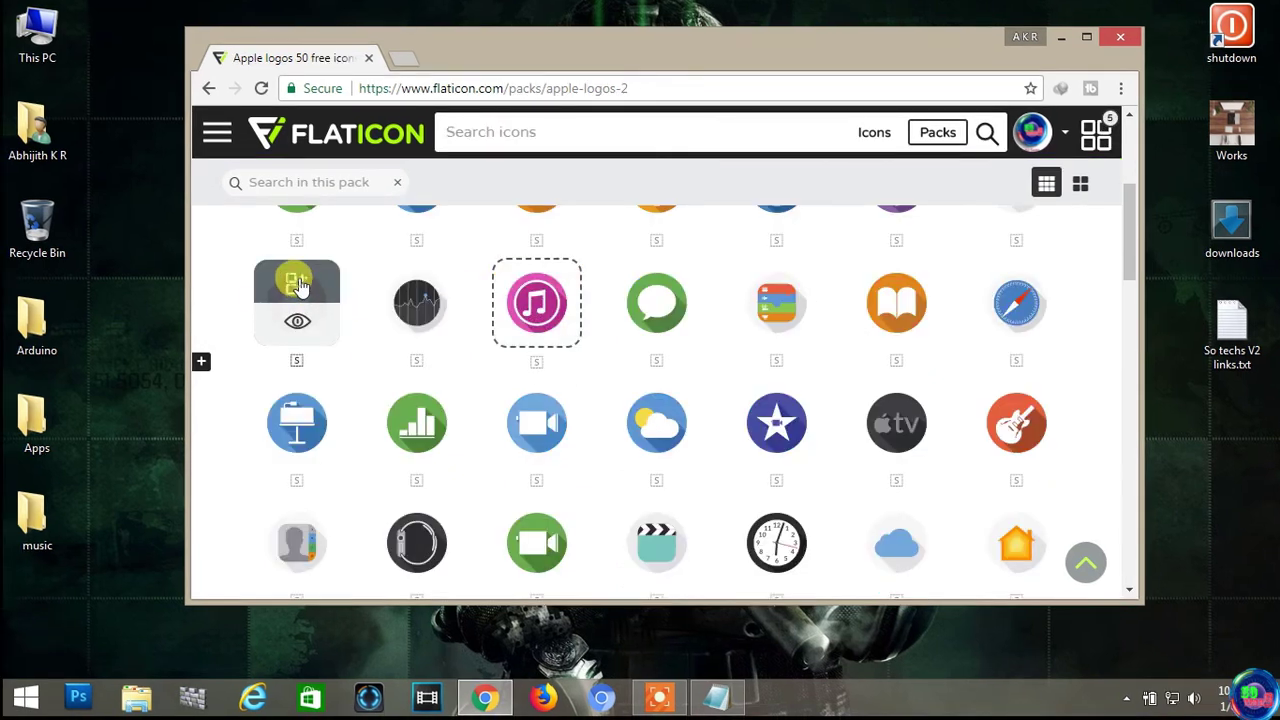
pyautogui.click(298, 285)
pyautogui.scroll(3, 1130, 250)
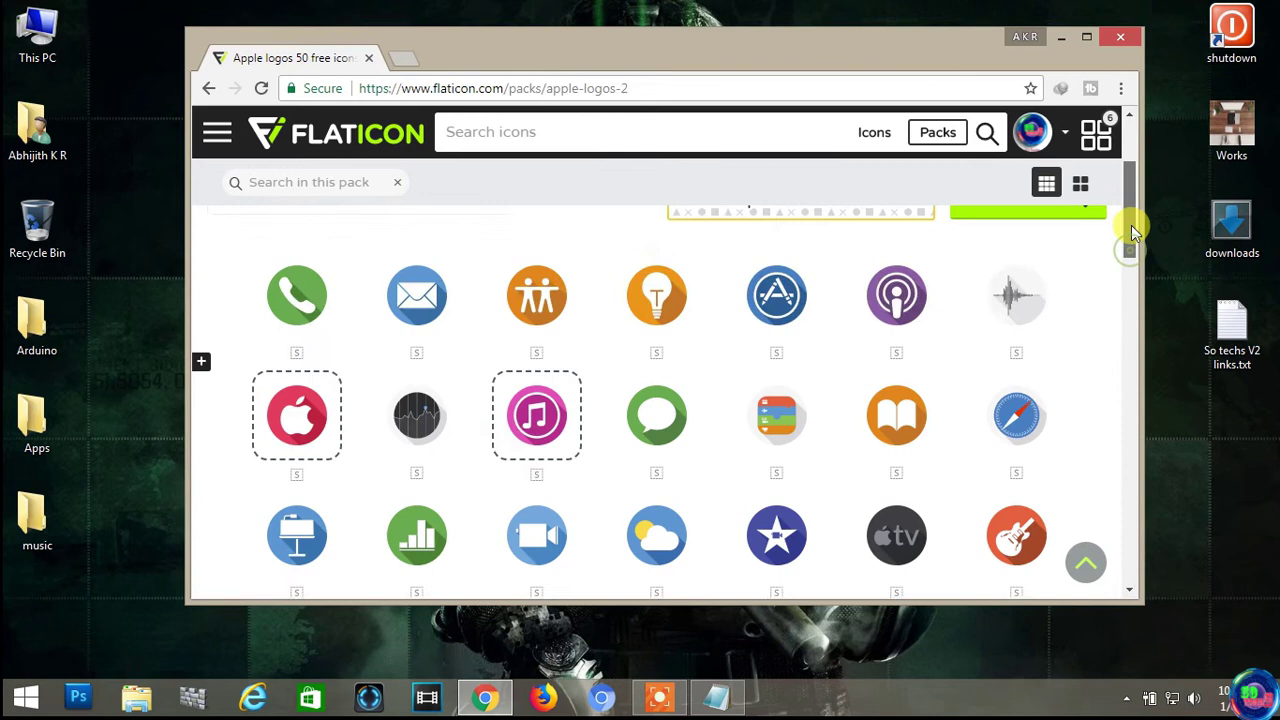
pyautogui.click(1095, 135)
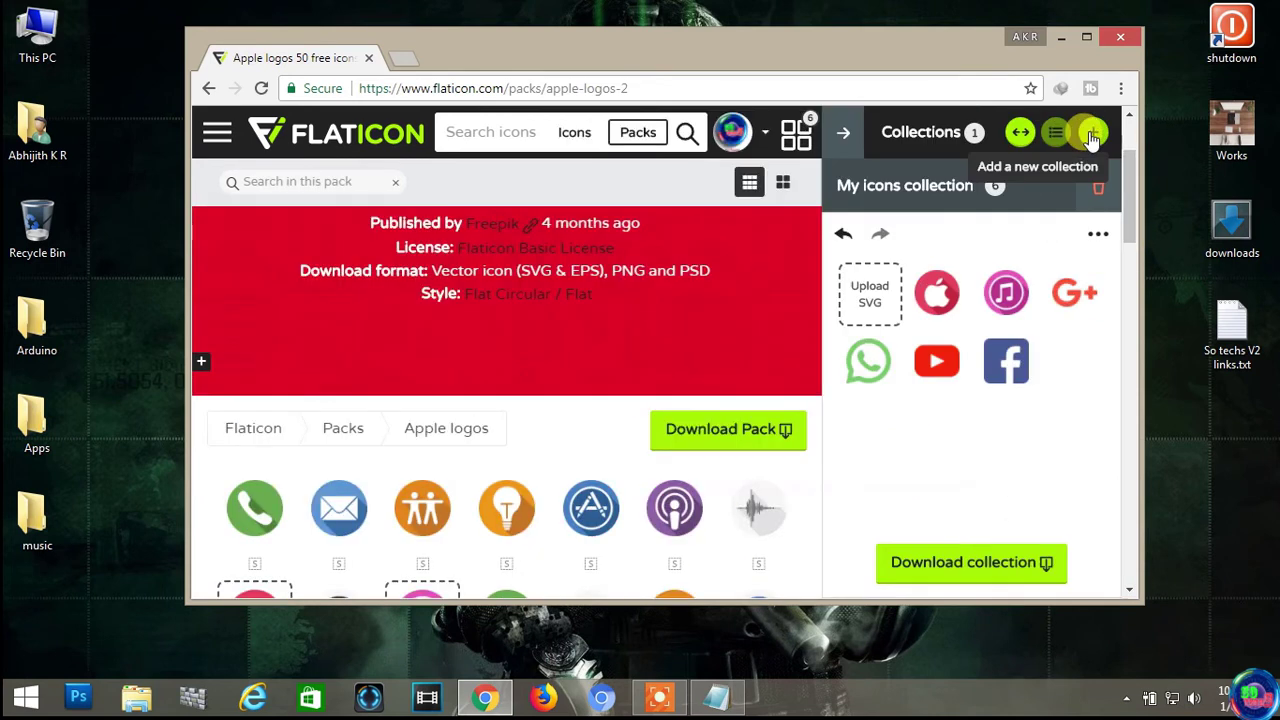
pyautogui.click(958, 565)
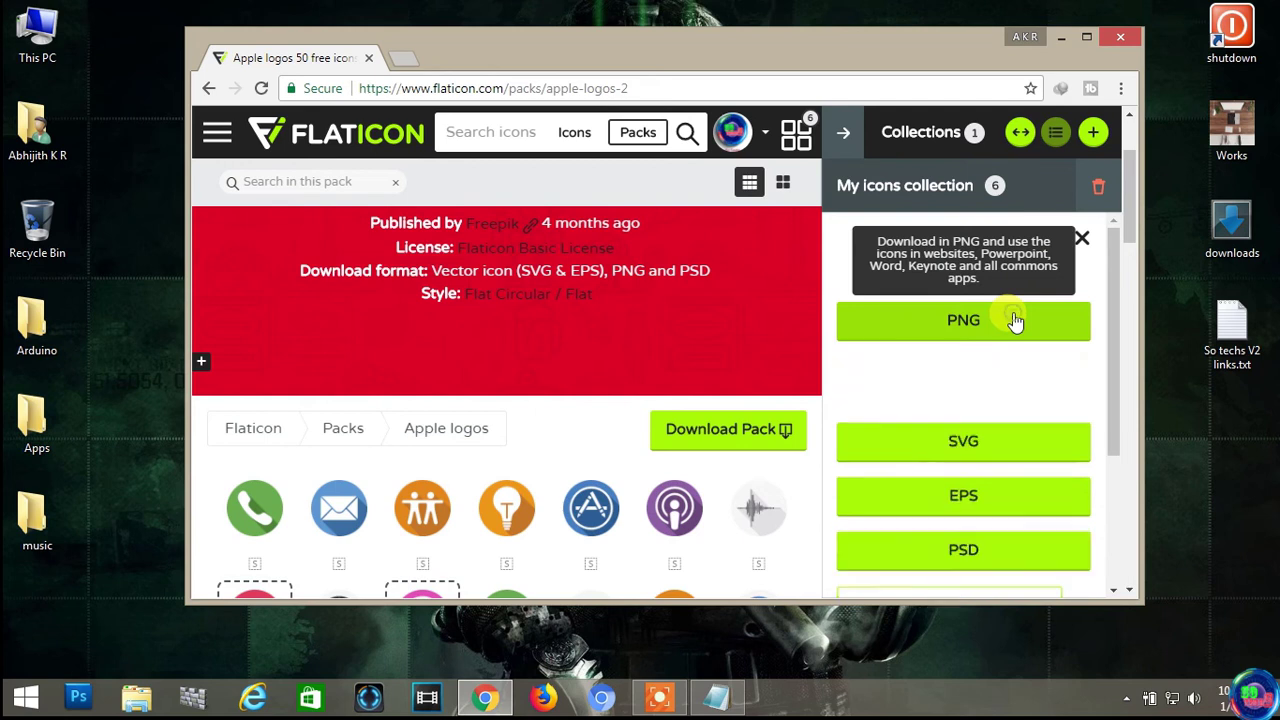
# - Pick a PNG size and download the collection zip with Internet Download Manager
pyautogui.click(1041, 399)
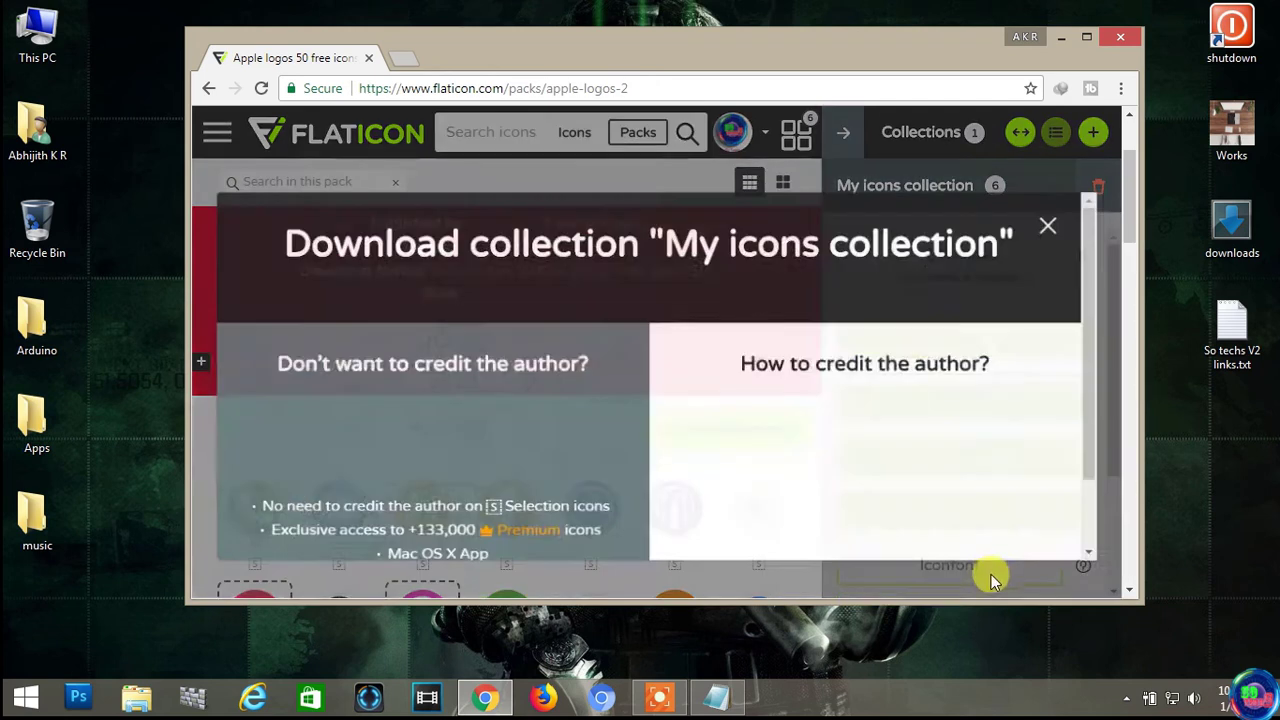
pyautogui.click(812, 420)
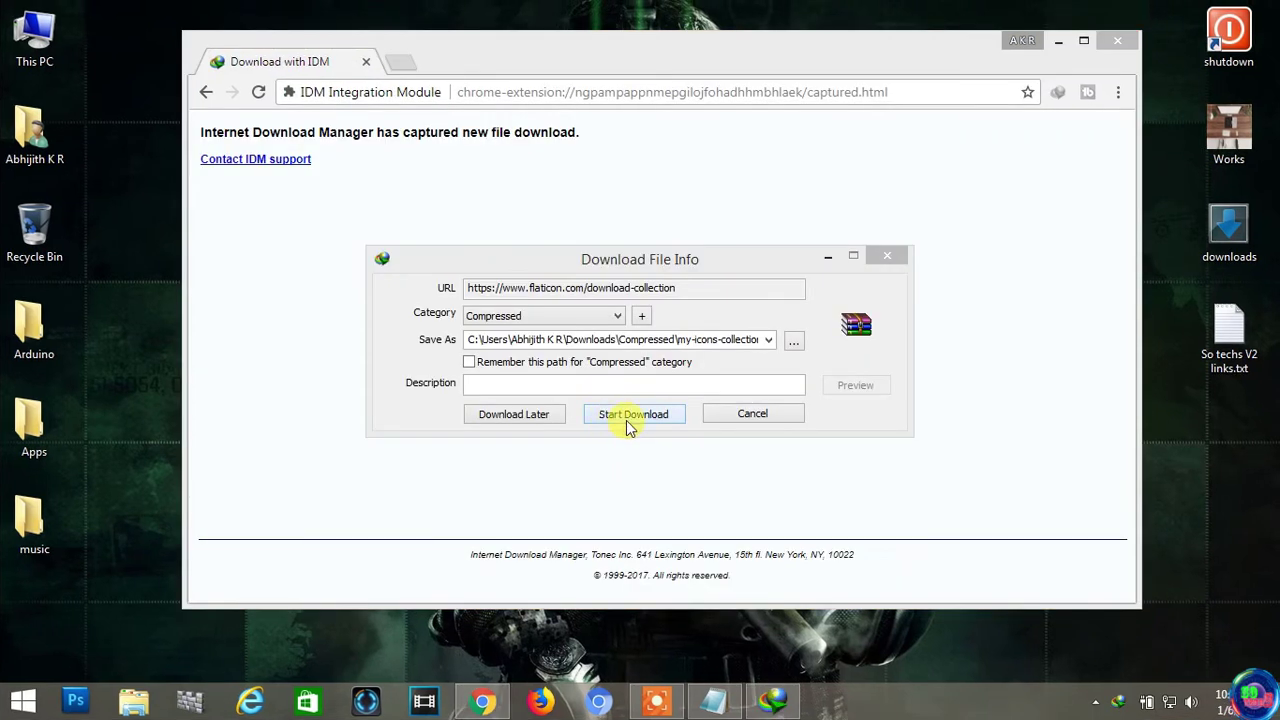
pyautogui.click(665, 415)
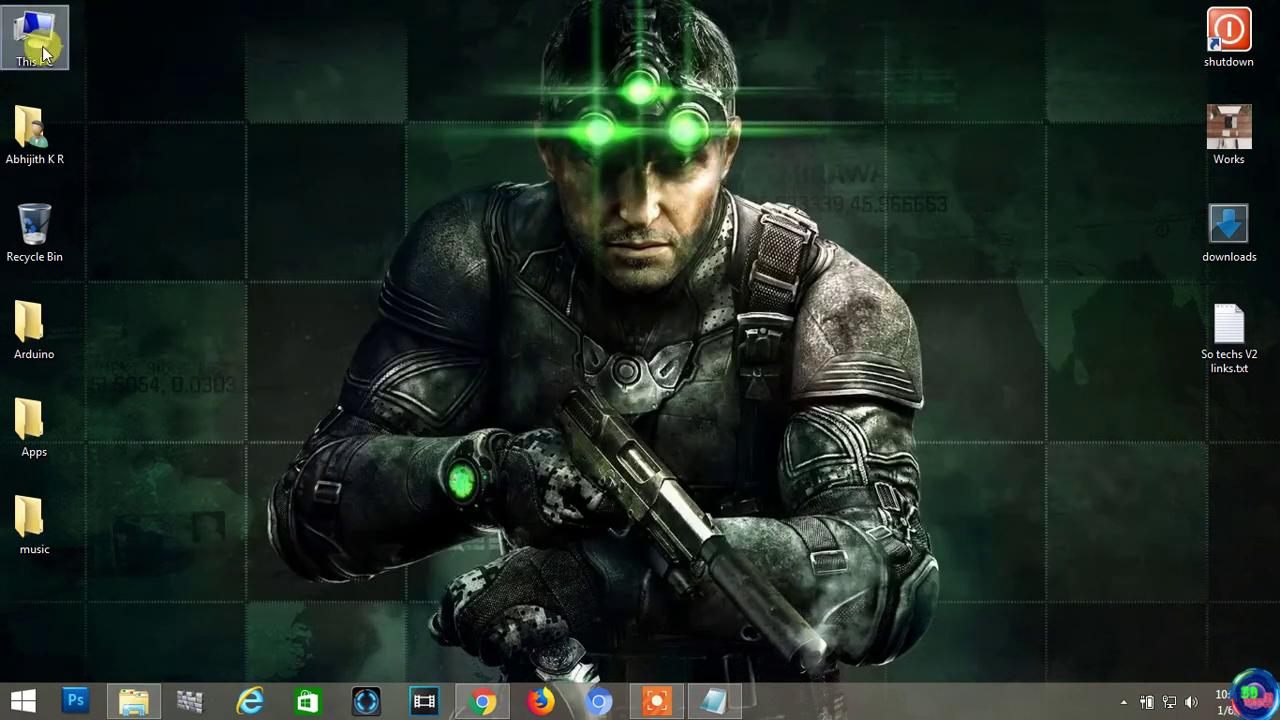
# - Extract my-icons-collection_2.zip from Downloads\Compressed into Desktop\downloads\images with WinRAR
pyautogui.doubleClick(34, 36)
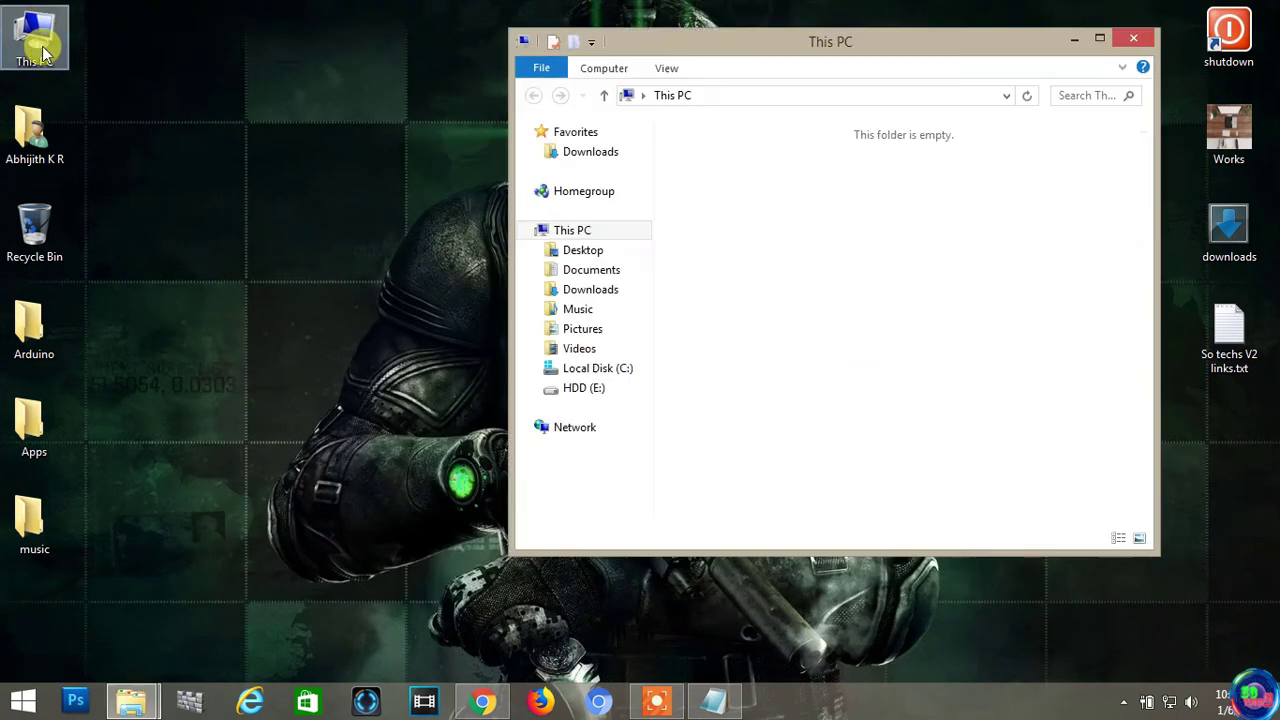
pyautogui.click(608, 291)
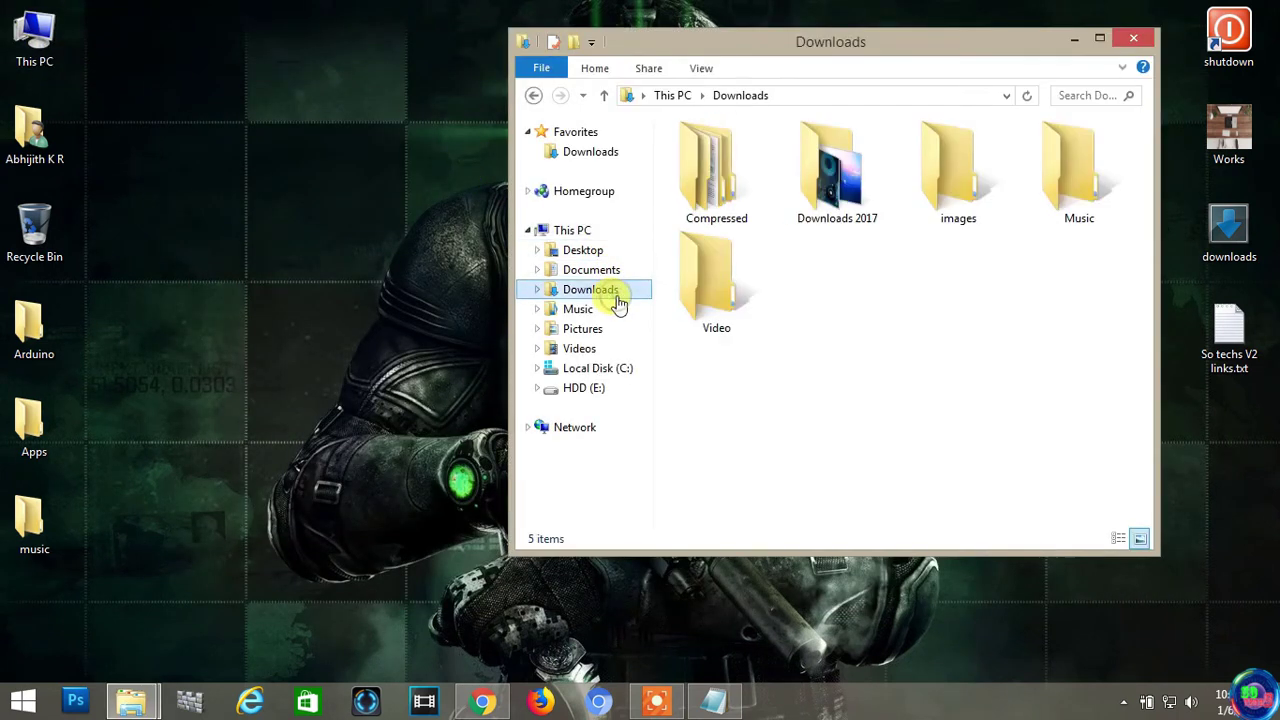
pyautogui.doubleClick(757, 177)
pyautogui.click(766, 157)
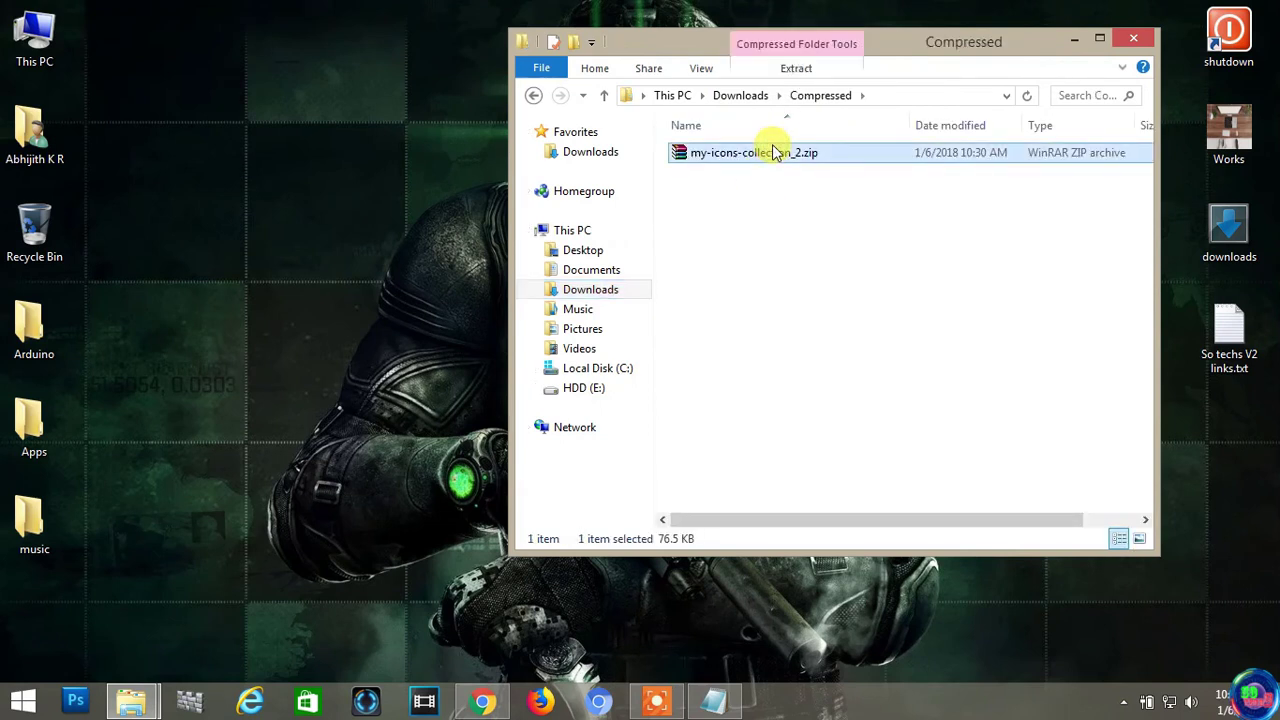
pyautogui.rightClick(772, 151)
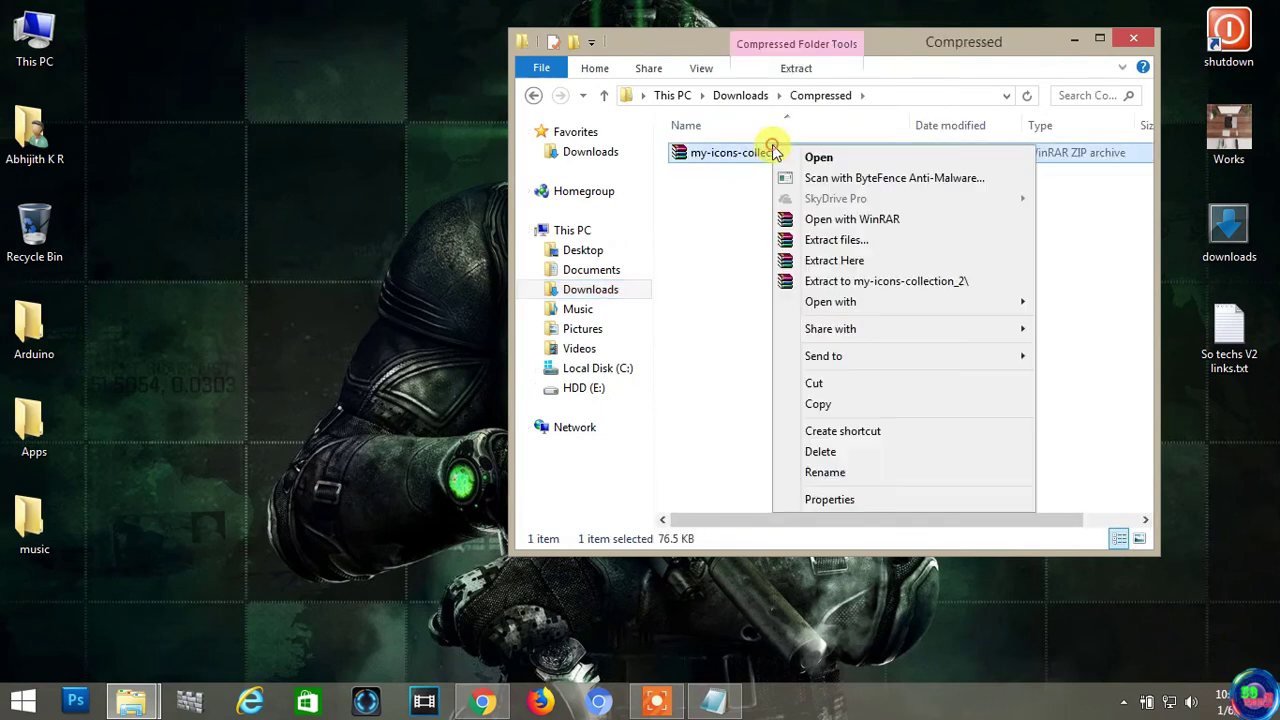
pyautogui.click(812, 248)
pyautogui.click(718, 300)
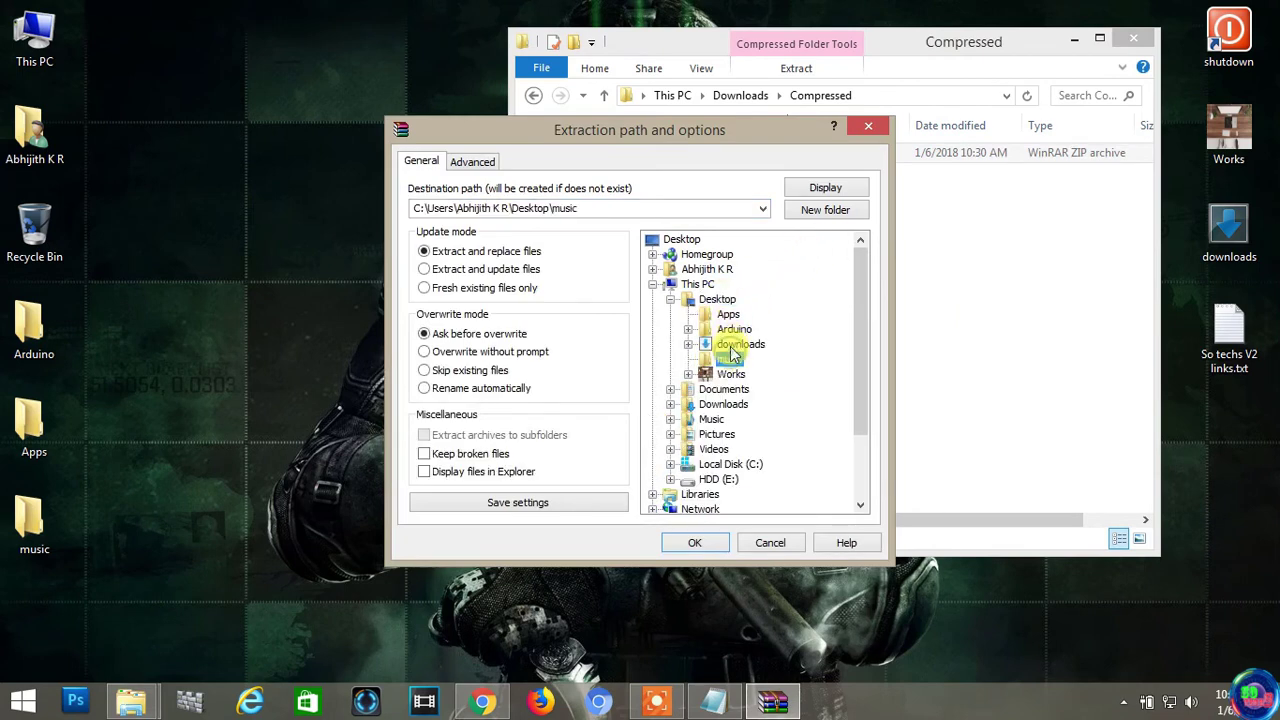
pyautogui.click(735, 345)
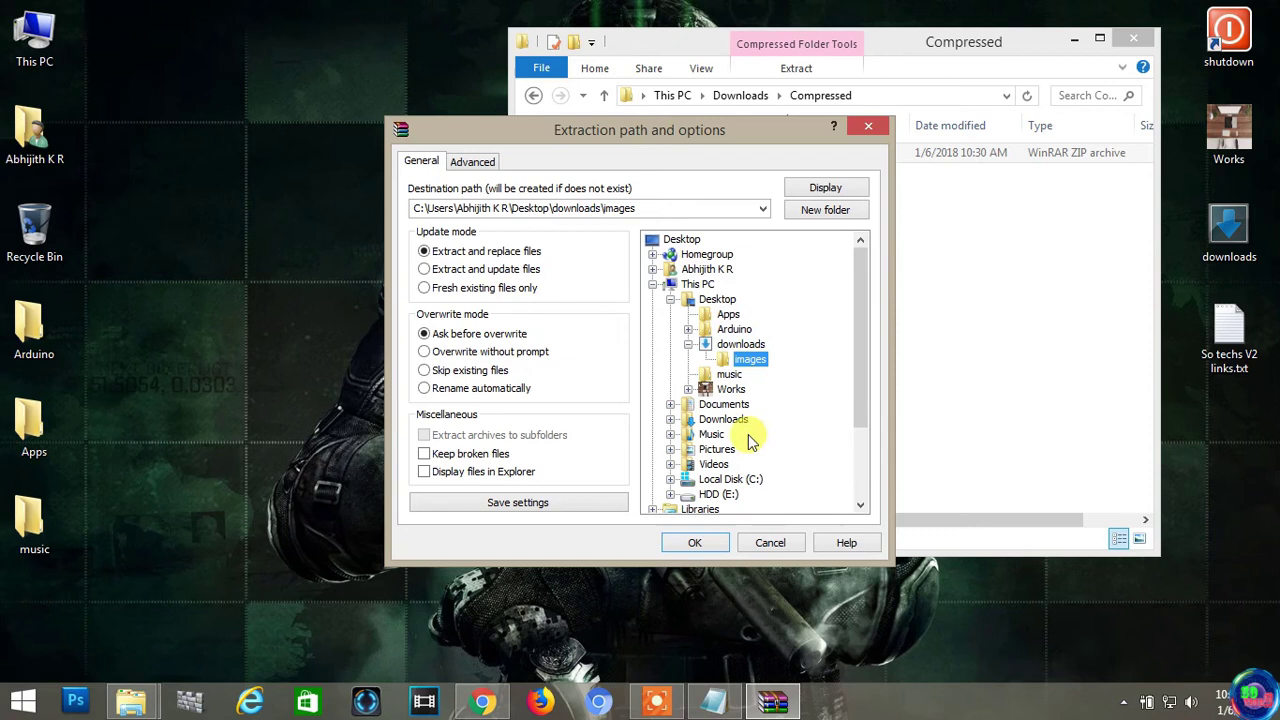
pyautogui.click(706, 553)
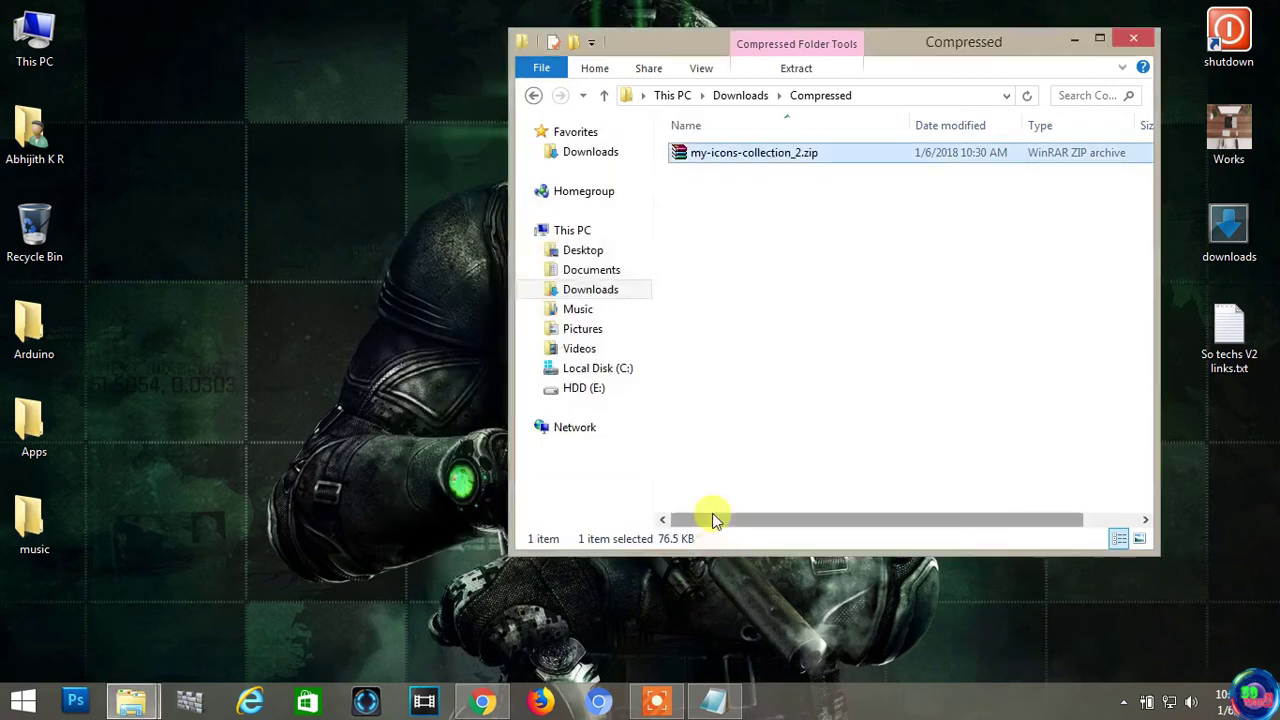
# - Move the six PNG logos from downloads\images\png up into the images folder
pyautogui.click(1136, 40)
pyautogui.doubleClick(1218, 236)
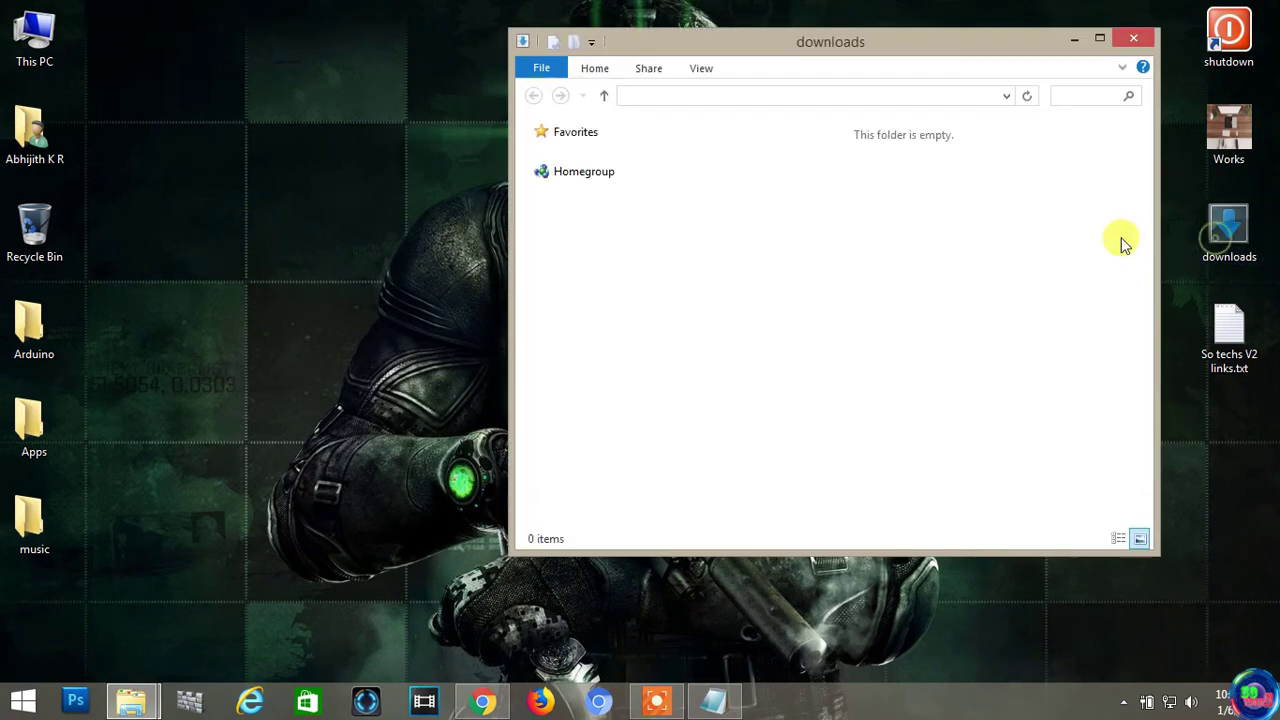
pyautogui.doubleClick(712, 170)
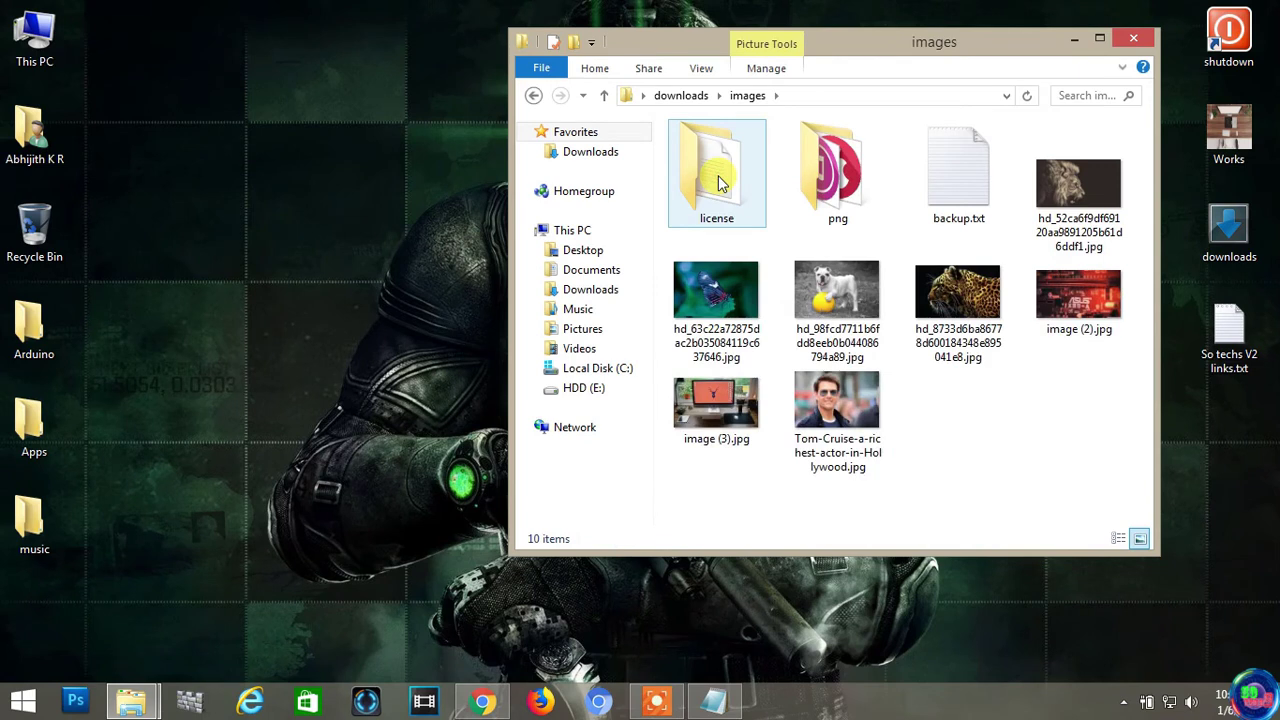
pyautogui.doubleClick(819, 172)
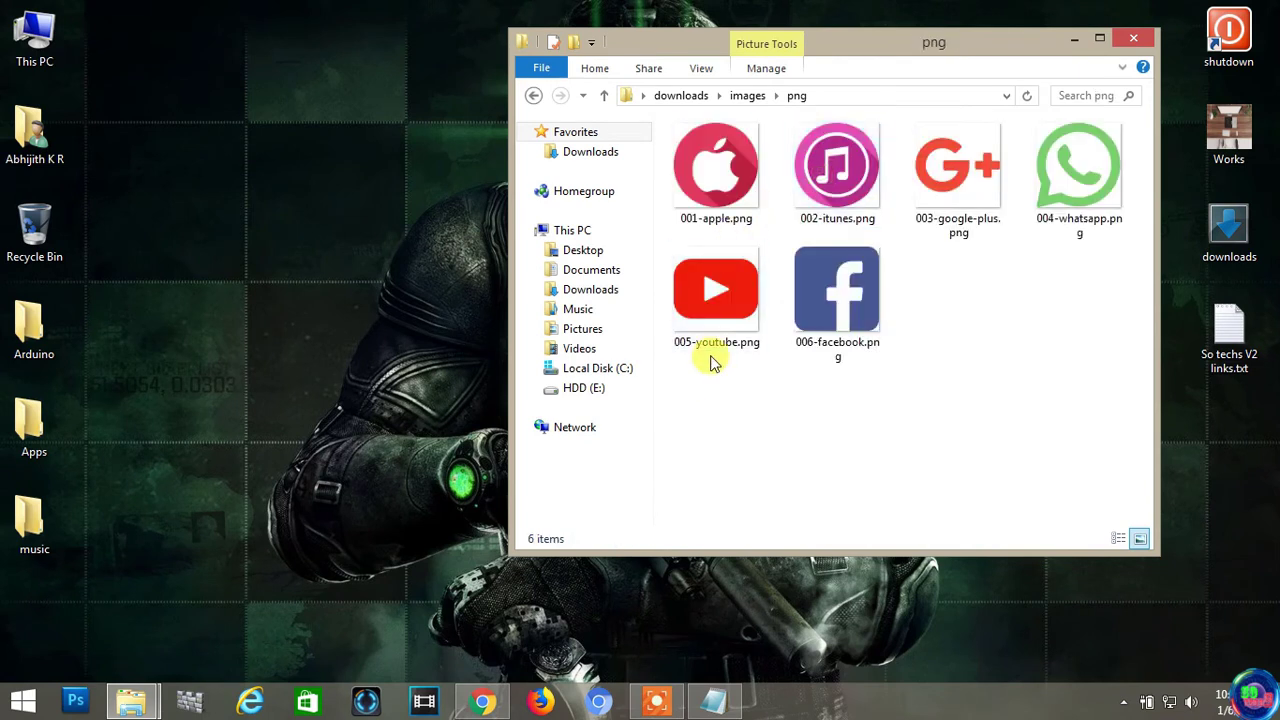
pyautogui.moveTo(697, 375)
pyautogui.mouseDown()
pyautogui.moveTo(773, 286)
pyautogui.moveTo(1045, 162)
pyautogui.mouseUp()
pyautogui.moveTo(838, 178); pyautogui.dragTo(759, 101)
pyautogui.click(752, 96)
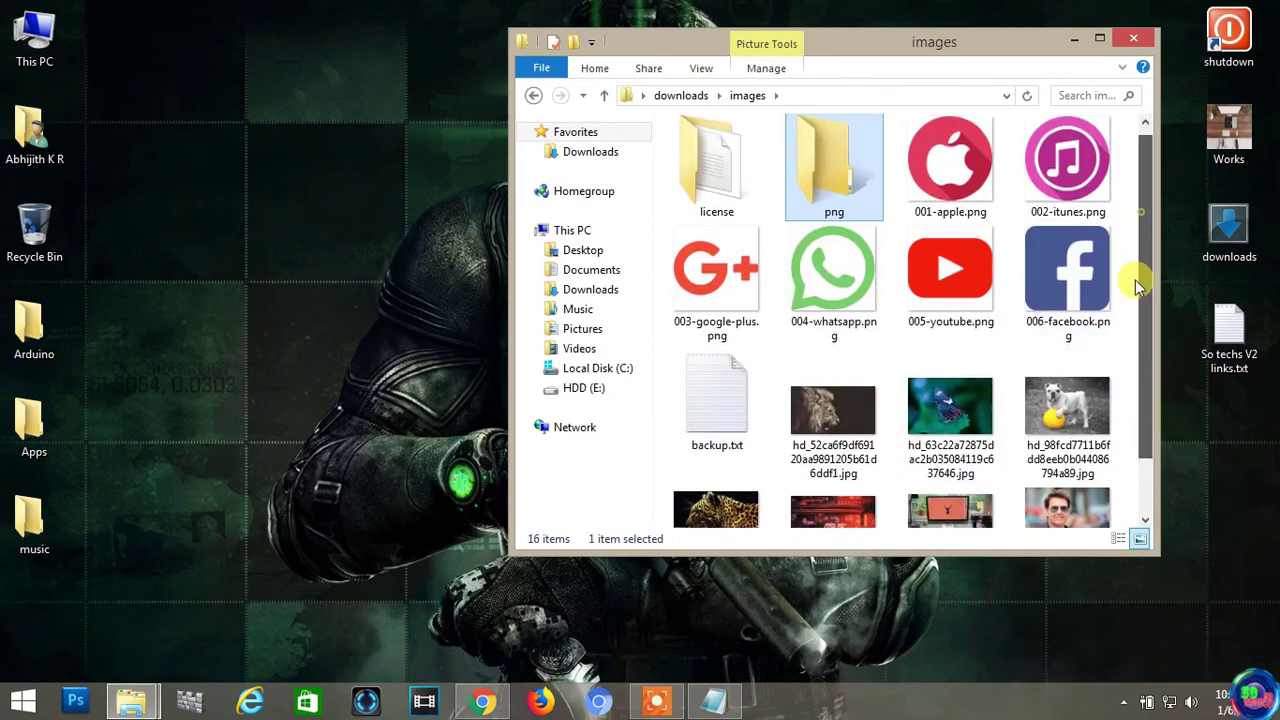
pyautogui.scroll(-2, 1110, 320)
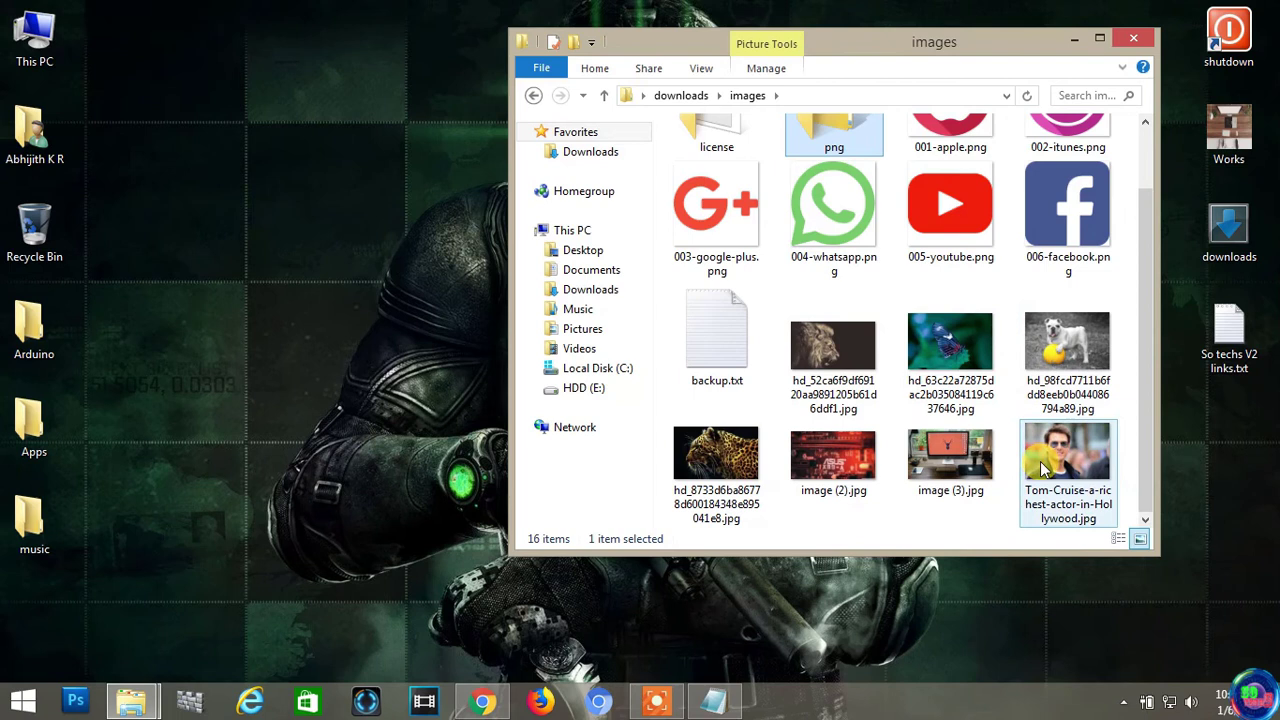
pyautogui.scroll(2, 1146, 225)
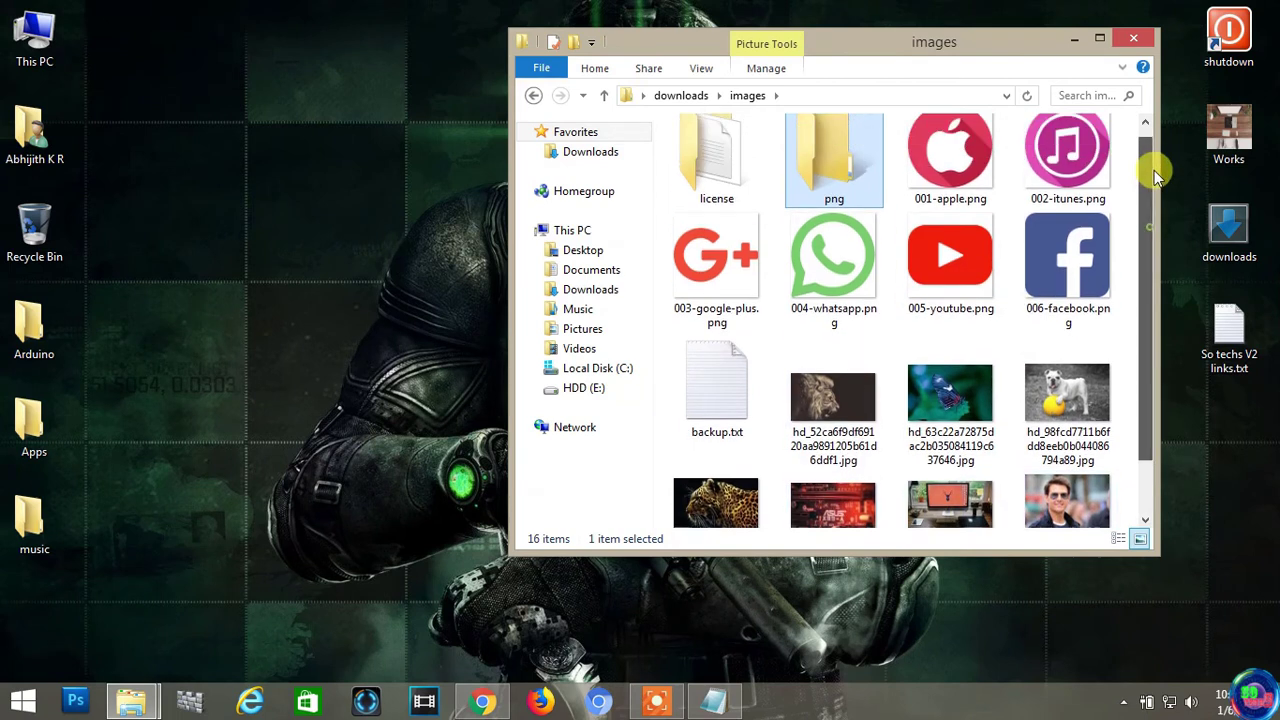
# - Copy the icoconverter.com link from the tutorial links file and minimize Notepad
pyautogui.click(1076, 42)
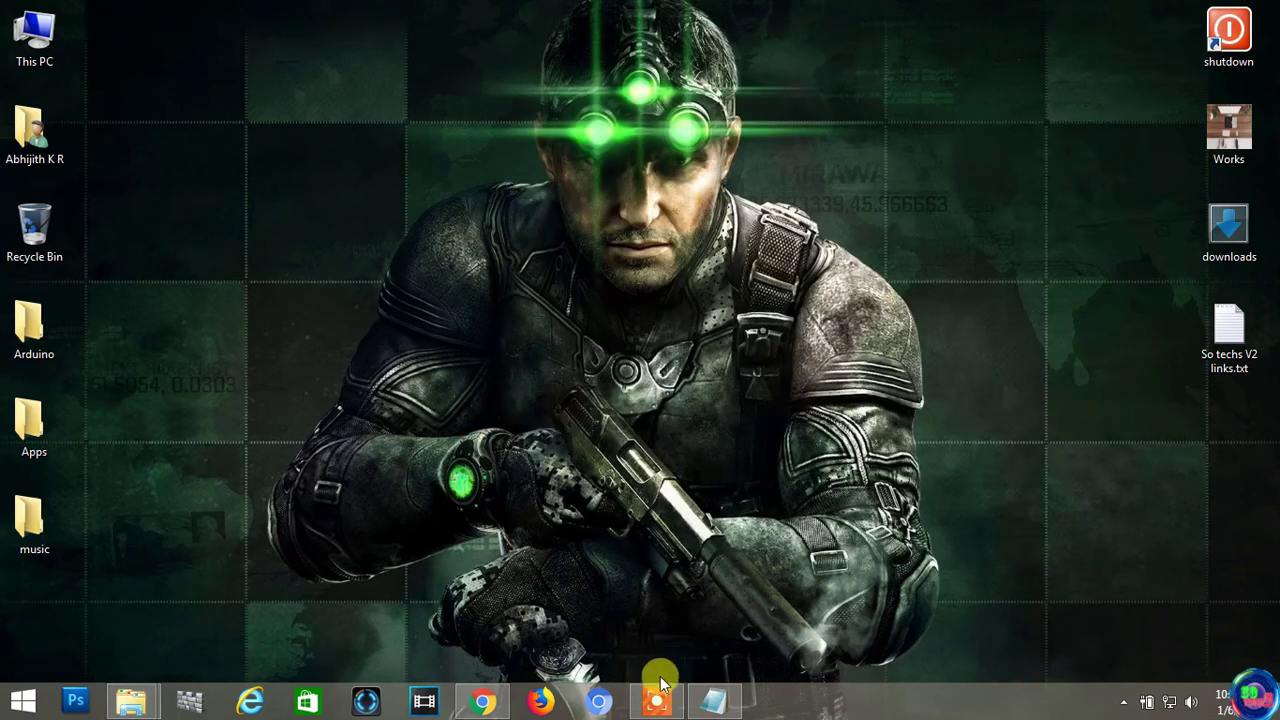
pyautogui.click(714, 700)
pyautogui.moveTo(700, 476); pyautogui.dragTo(455, 474)
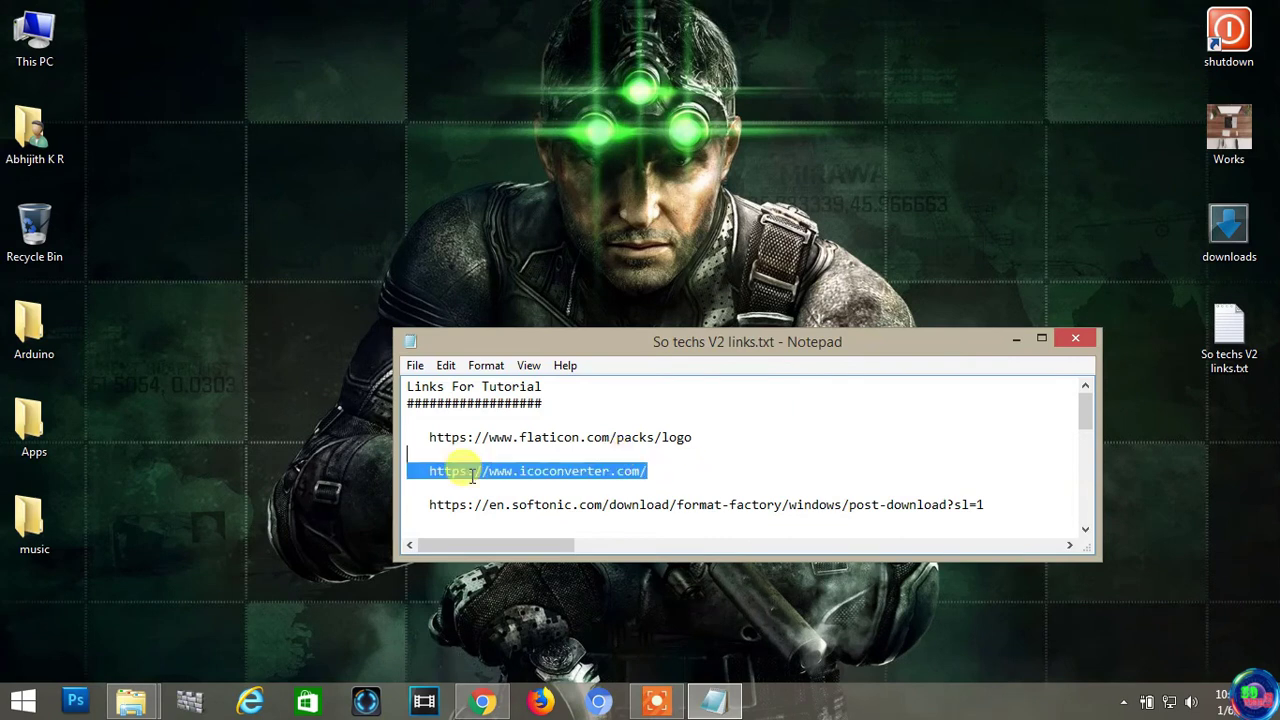
pyautogui.rightClick(468, 474)
pyautogui.click(603, 280)
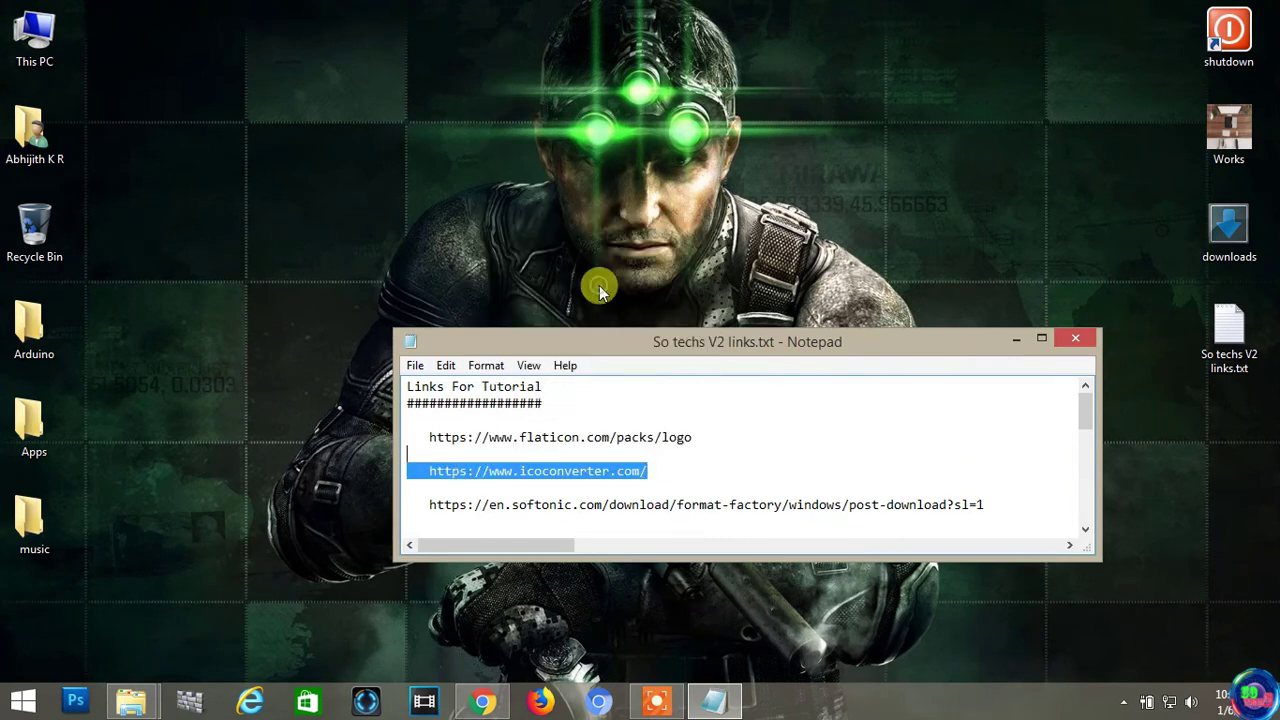
pyautogui.click(765, 429)
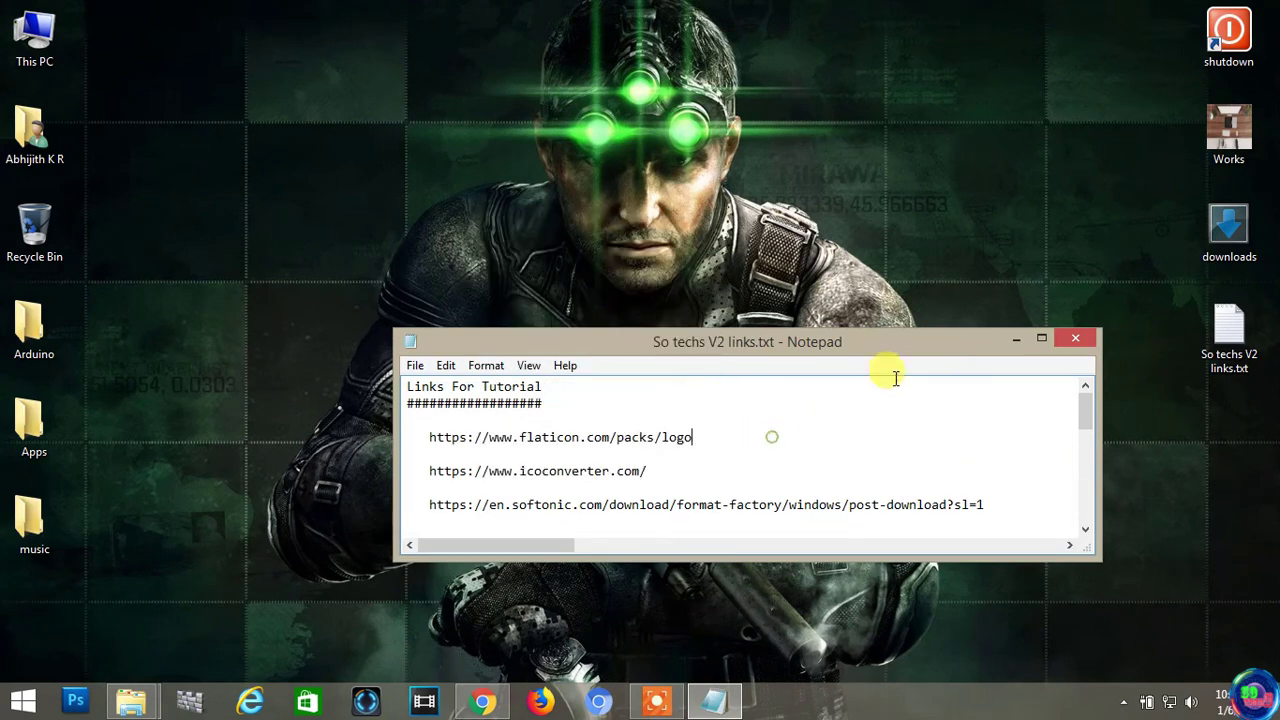
pyautogui.click(1020, 338)
# - Open icoconverter.com in Chrome and convert the apple image from desktop downloads\images to ICO
pyautogui.click(482, 700)
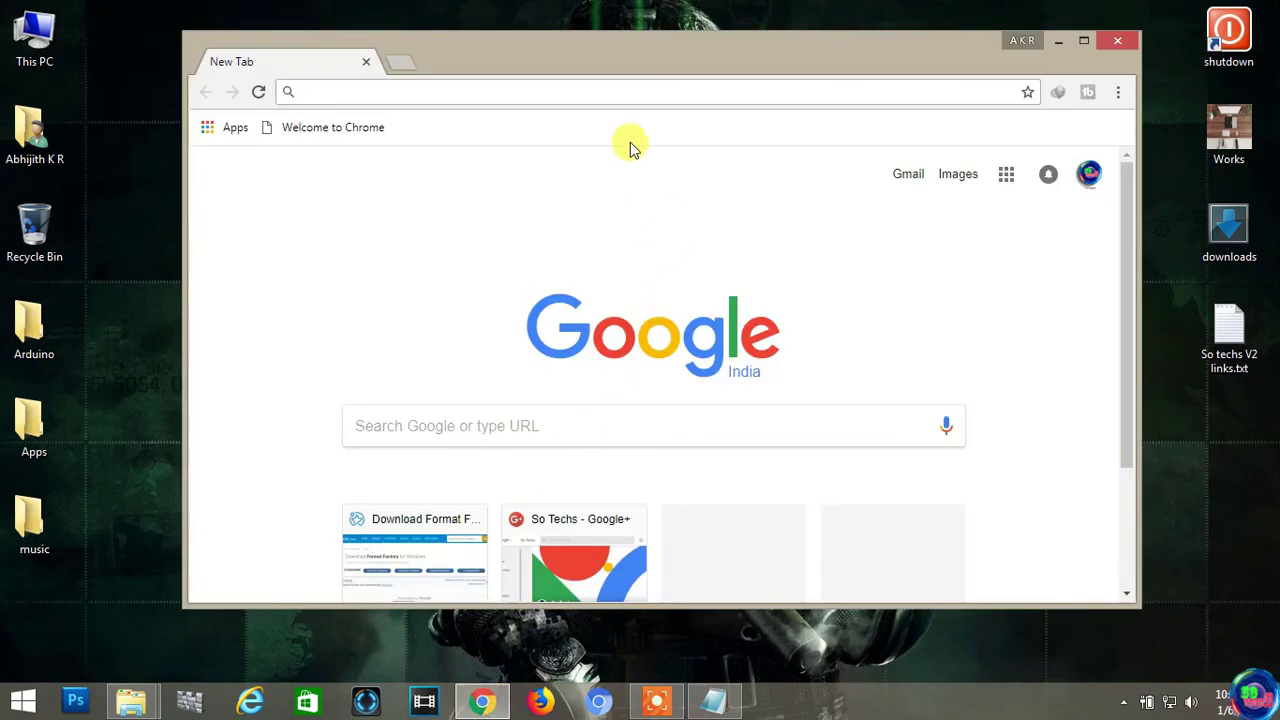
pyautogui.rightClick(617, 96)
pyautogui.click(698, 209)
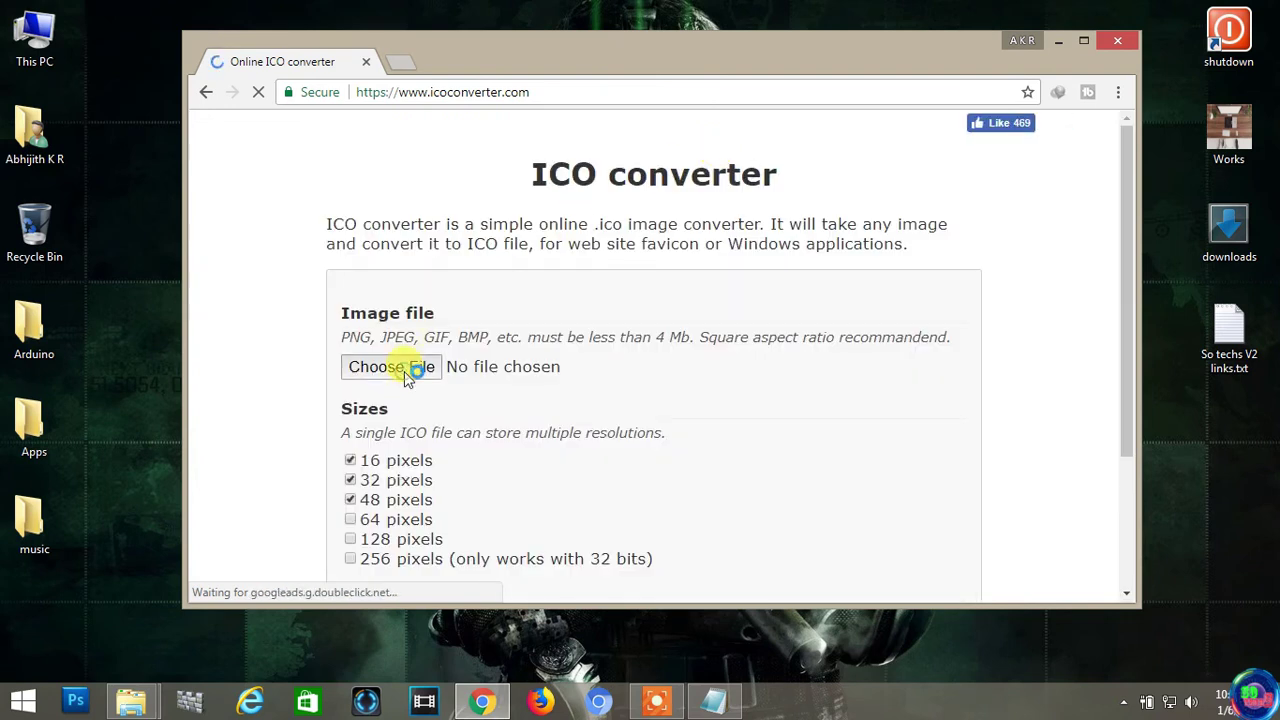
pyautogui.click(415, 366)
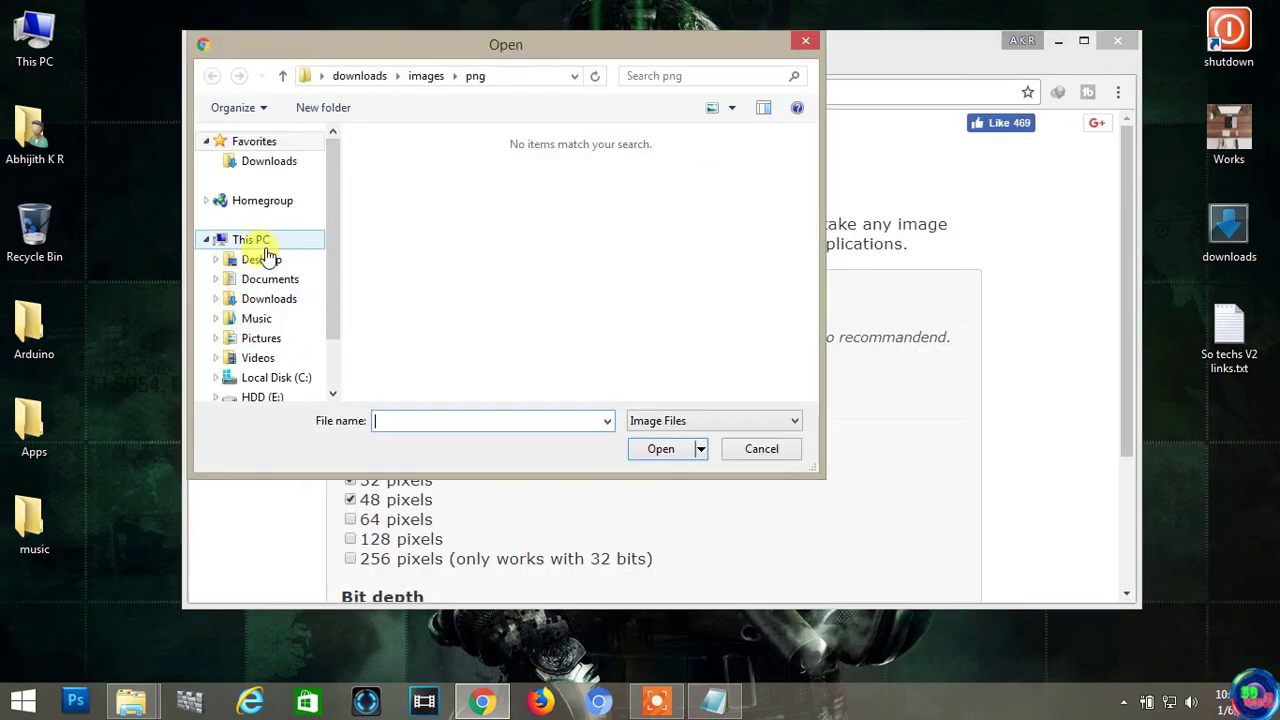
pyautogui.click(270, 259)
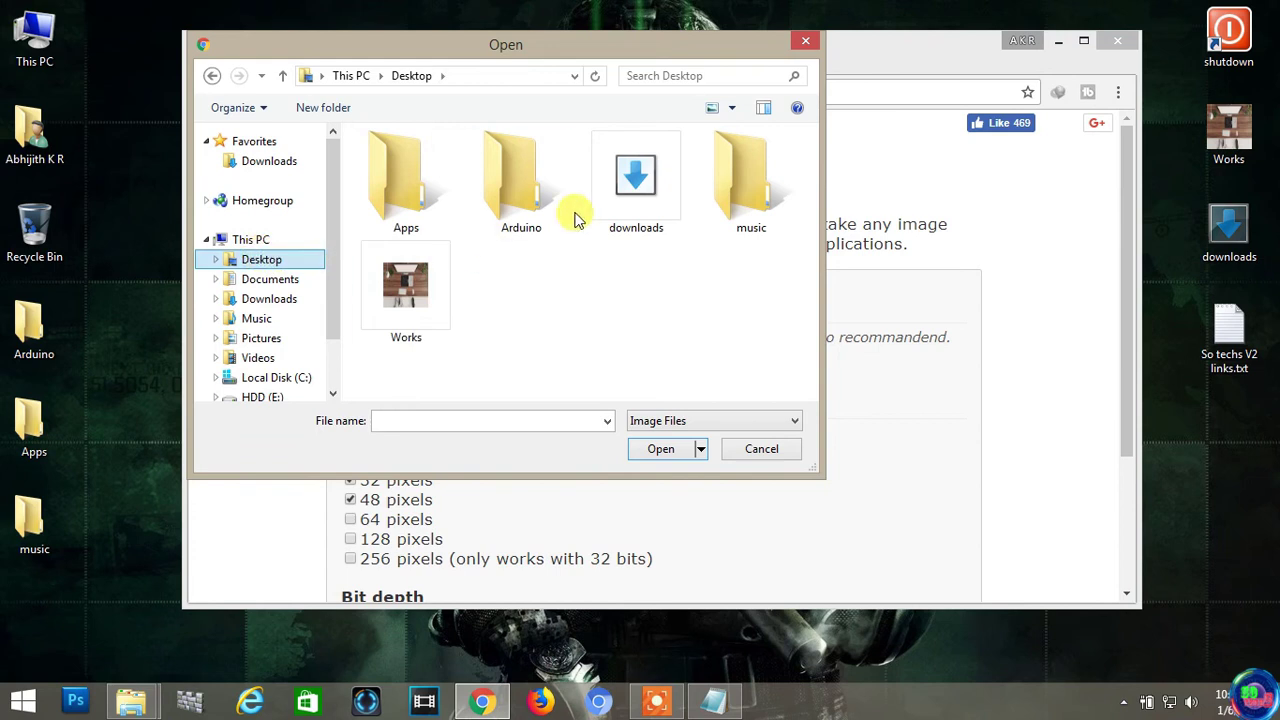
pyautogui.doubleClick(641, 192)
pyautogui.doubleClick(400, 176)
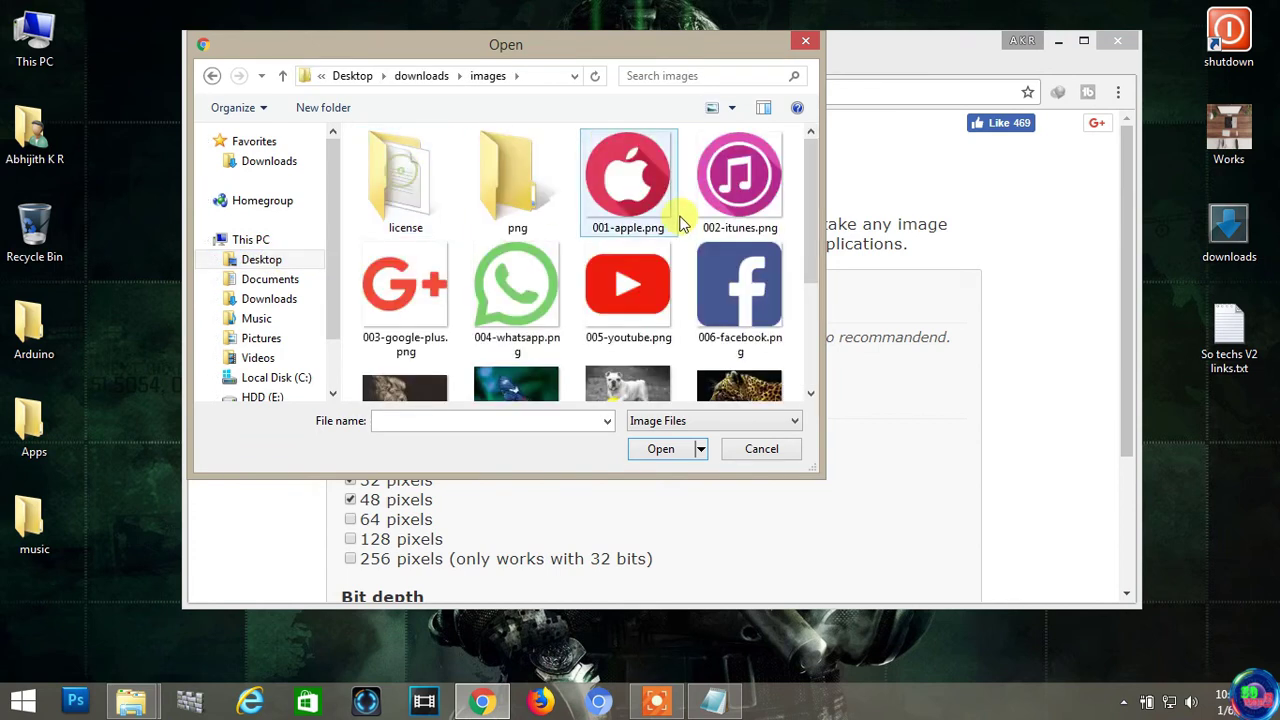
pyautogui.click(630, 182)
pyautogui.click(672, 450)
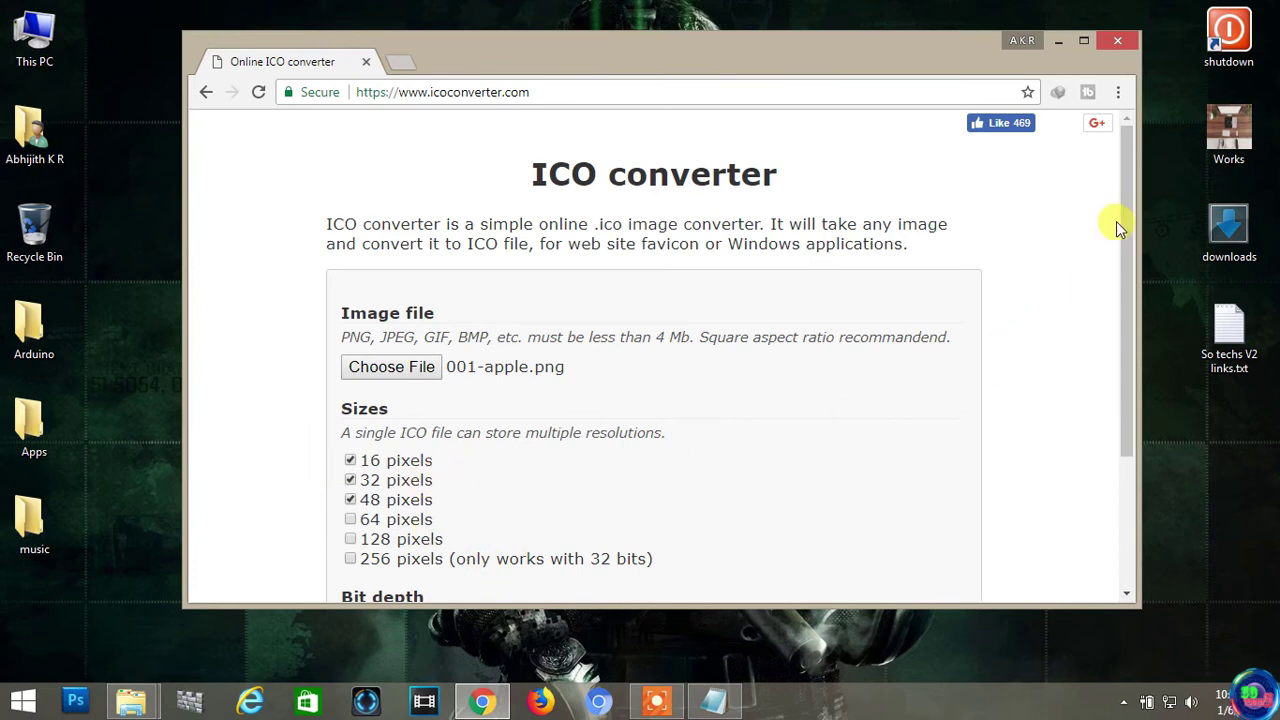
pyautogui.scroll(-3, 1122, 237)
pyautogui.click(380, 505)
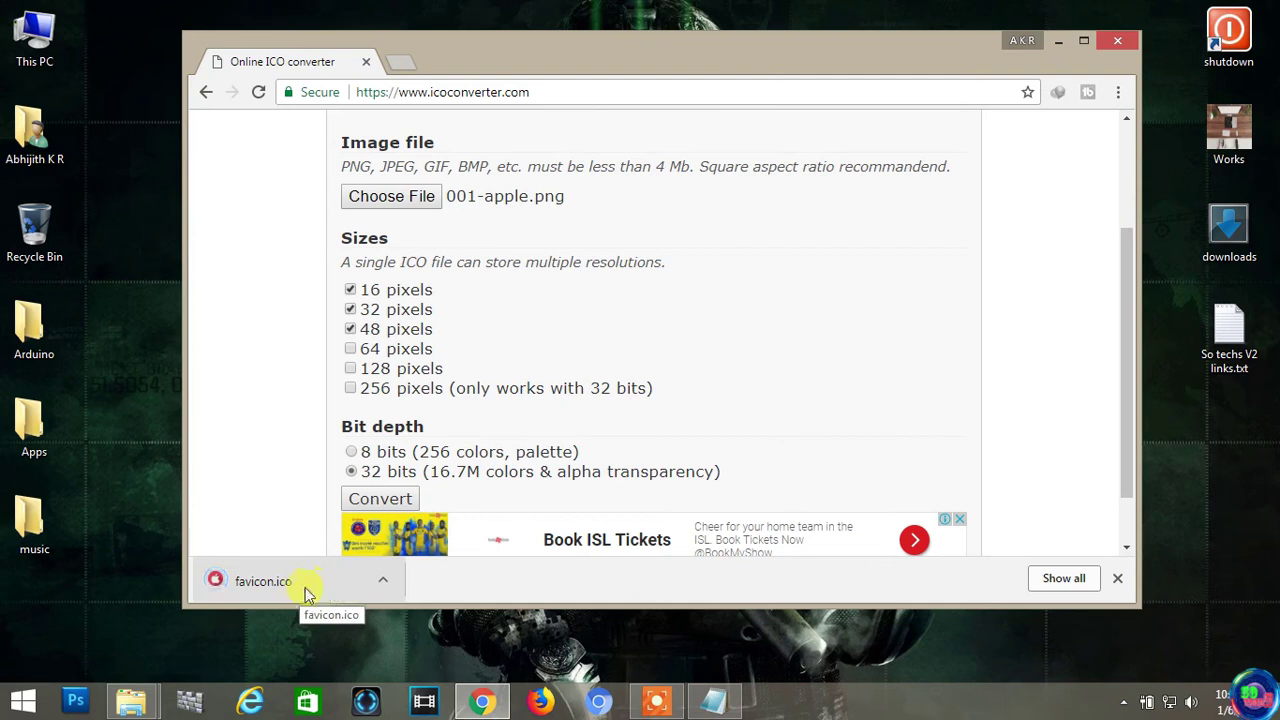
# - Convert the iTunes and Google+ icon images to ICO files
pyautogui.click(418, 200)
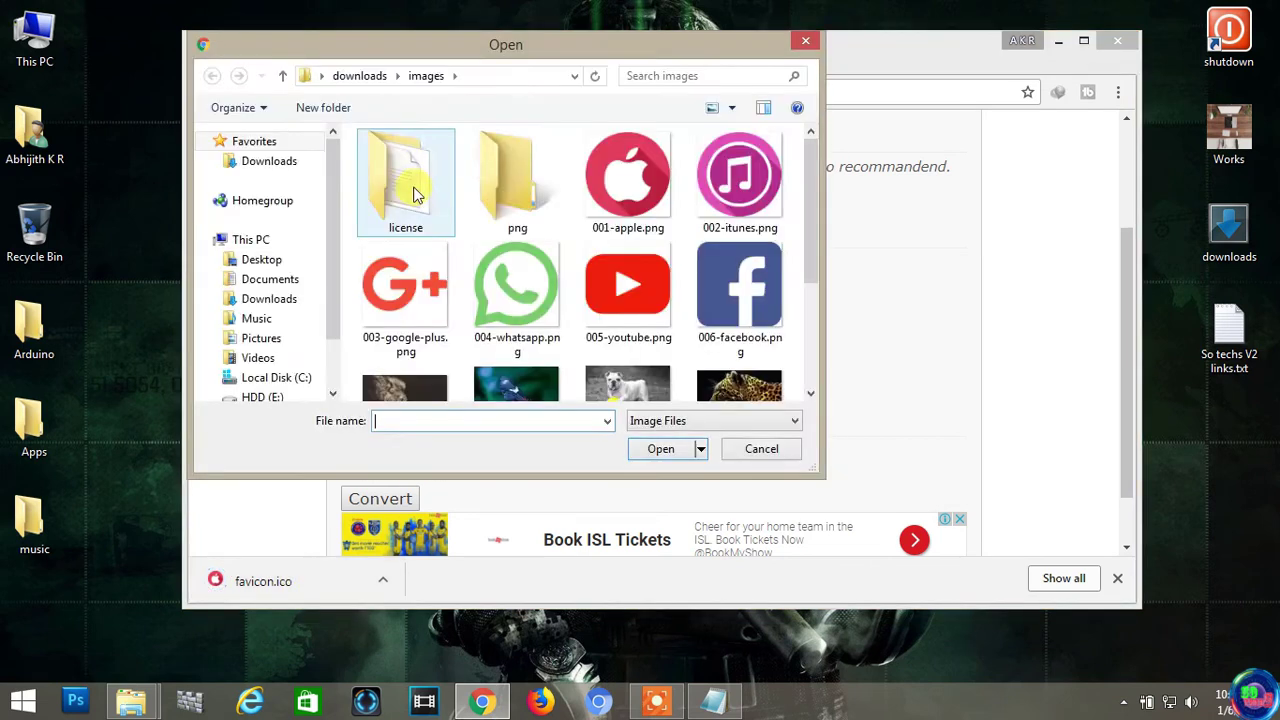
pyautogui.click(712, 190)
pyautogui.click(660, 449)
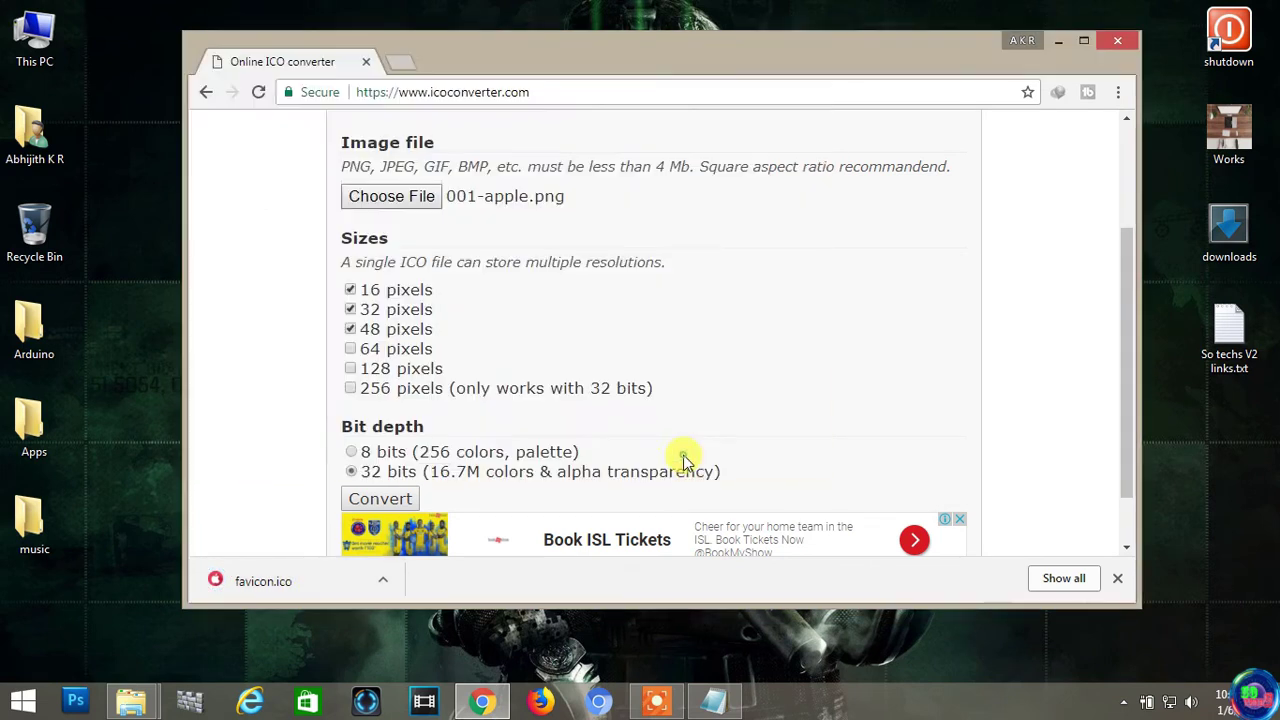
pyautogui.click(400, 500)
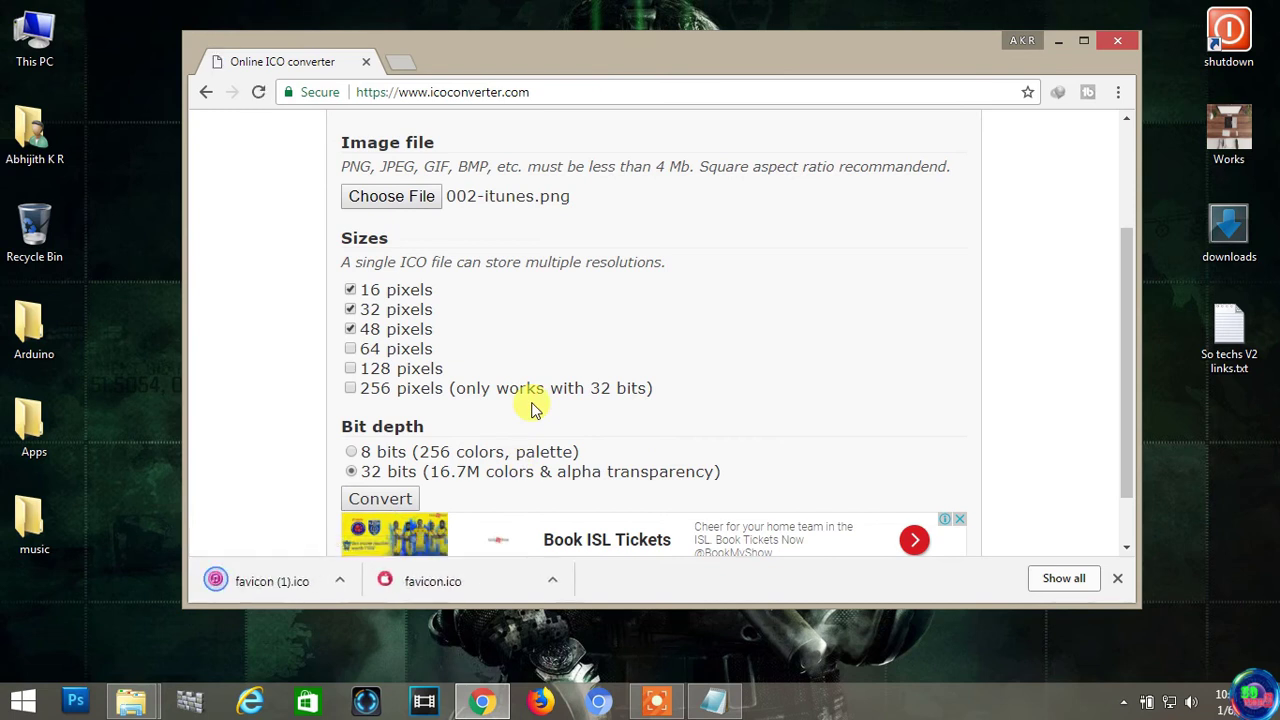
pyautogui.click(425, 210)
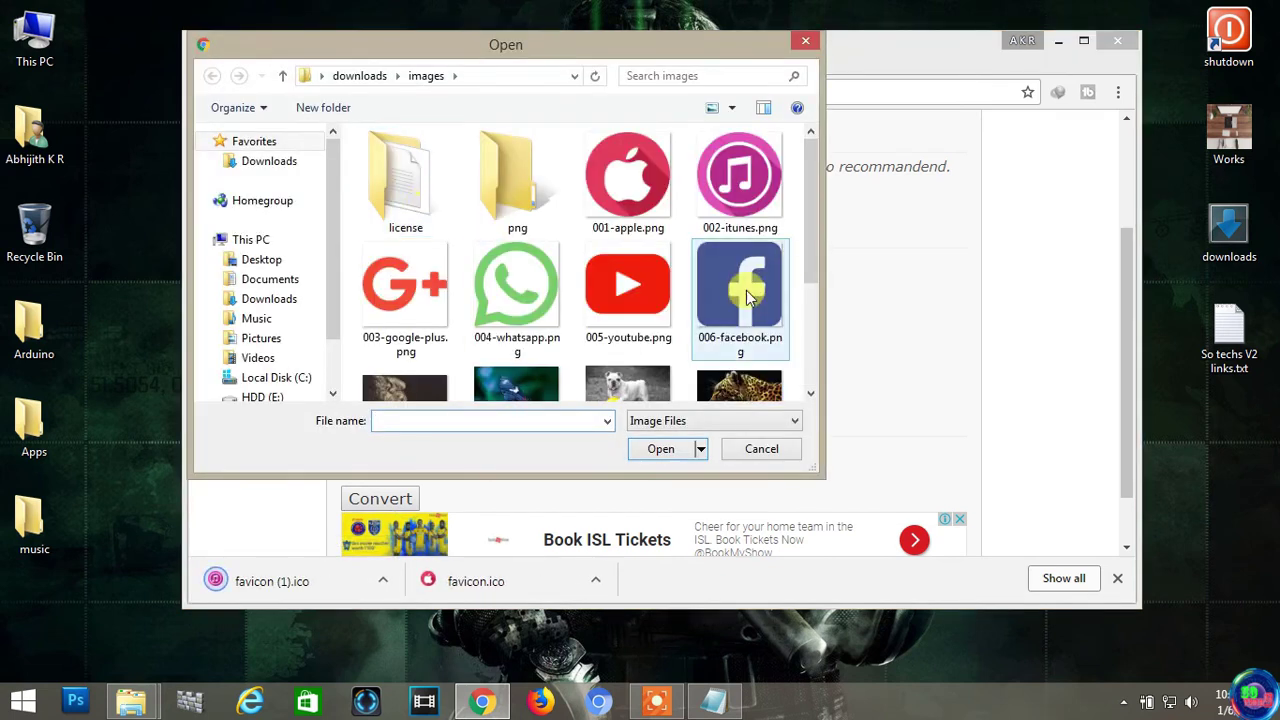
pyautogui.click(405, 295)
pyautogui.click(658, 449)
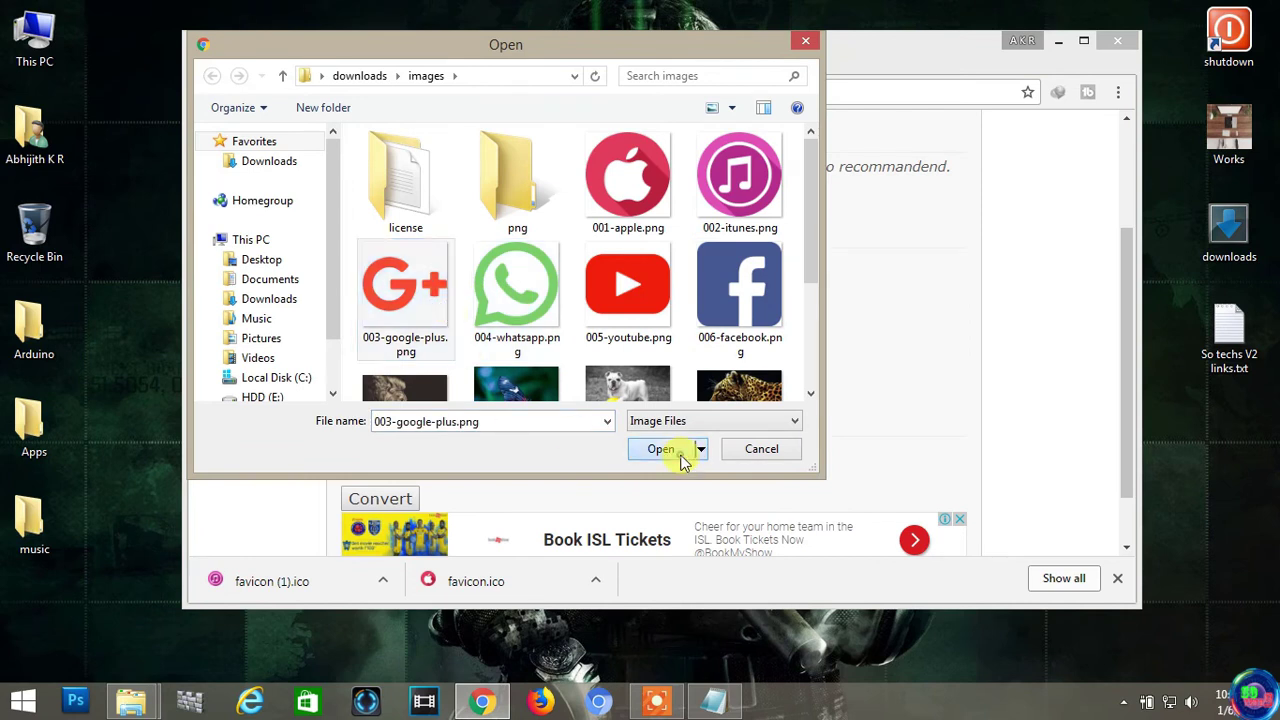
pyautogui.click(403, 499)
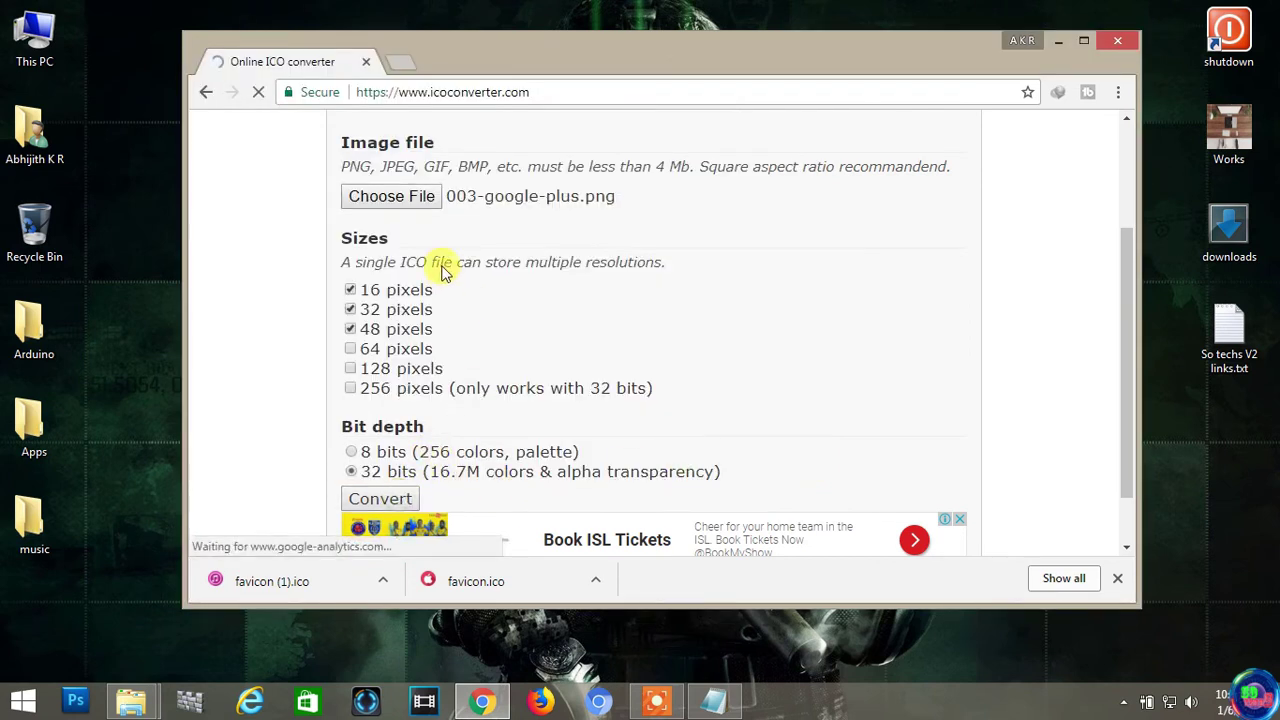
# - Convert the bulldog photo and one more downloaded image to ICO files
pyautogui.click(414, 196)
pyautogui.scroll(-2, 645, 330)
pyautogui.click(628, 380)
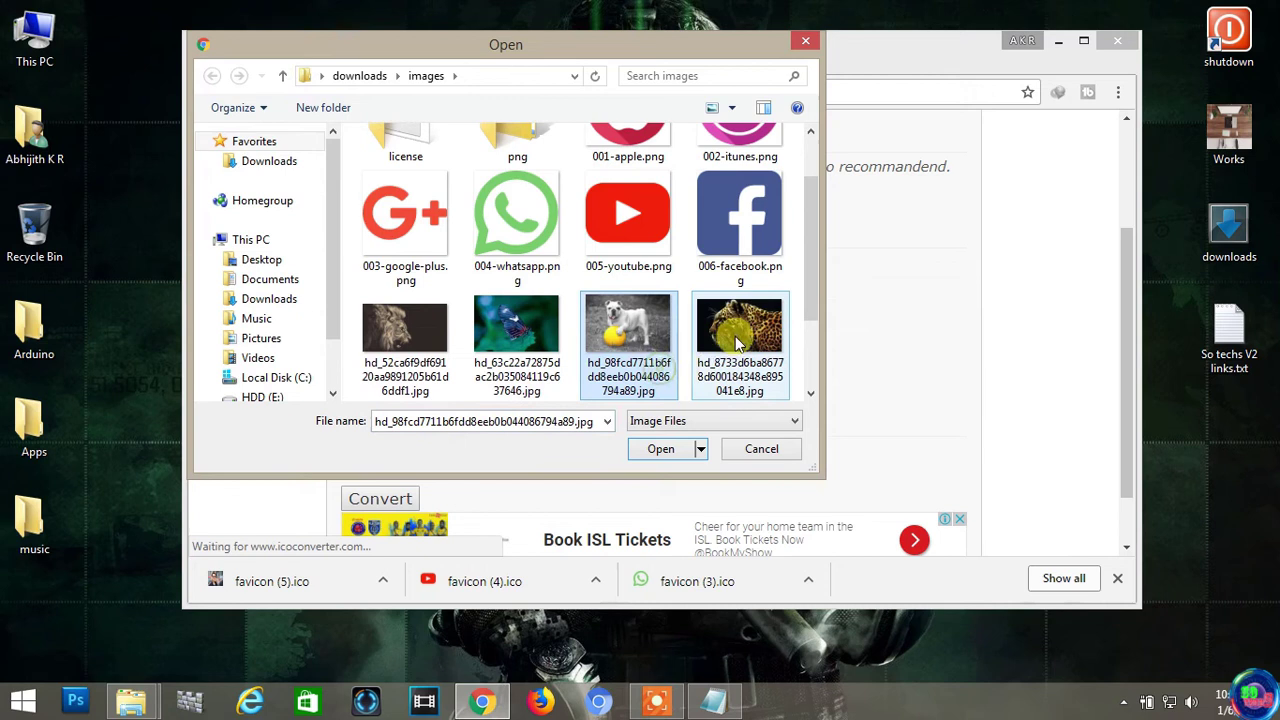
pyautogui.click(660, 449)
pyautogui.click(392, 497)
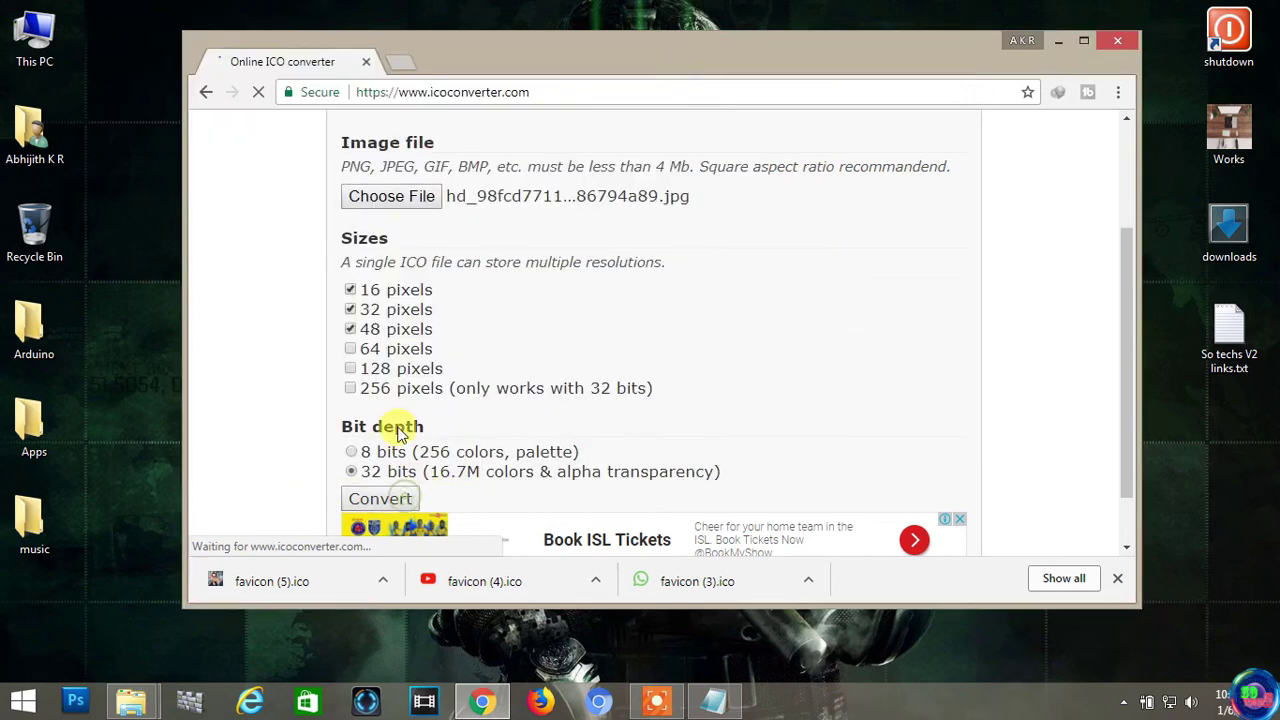
pyautogui.click(418, 203)
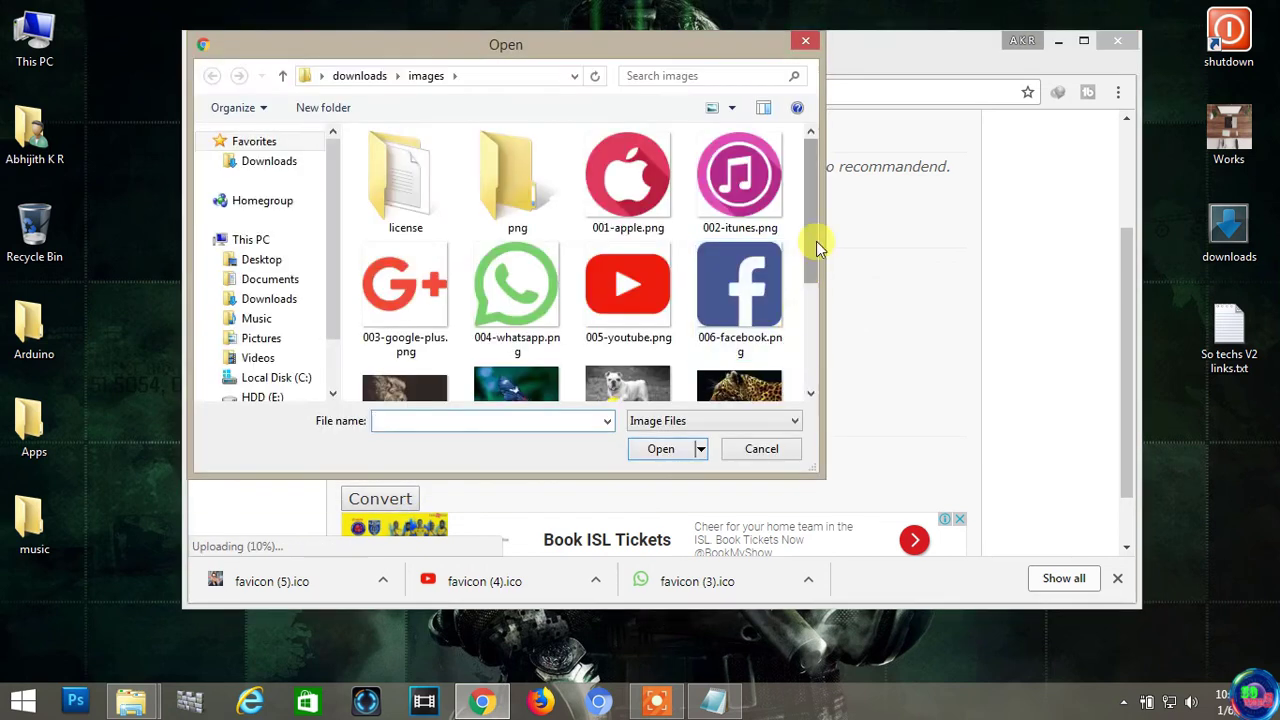
pyautogui.scroll(-3, 790, 270)
pyautogui.click(745, 290)
pyautogui.click(652, 451)
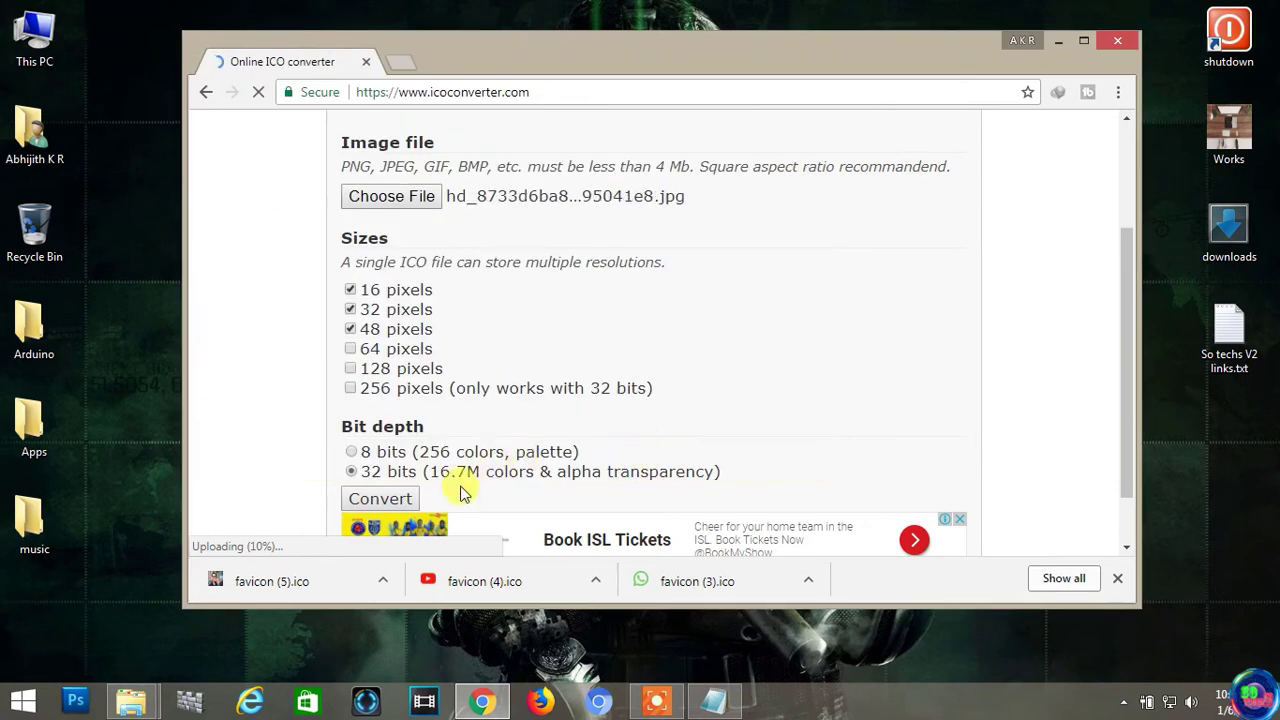
pyautogui.click(380, 497)
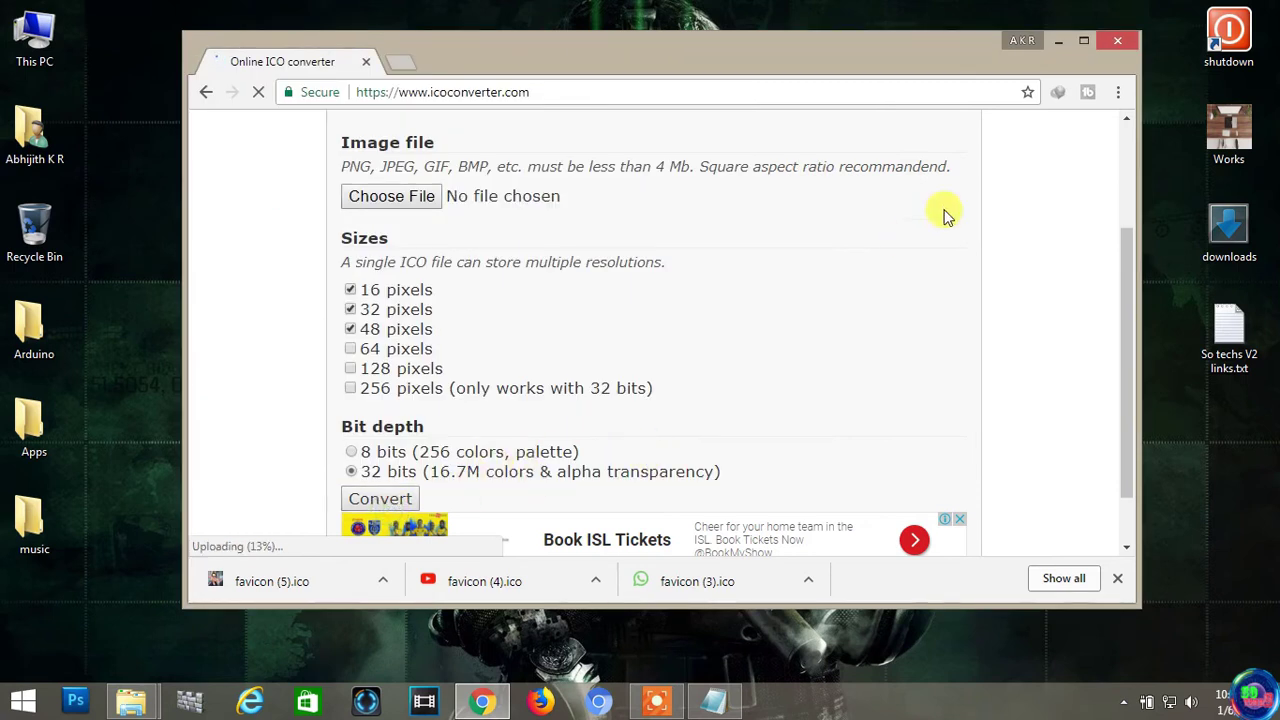
# - Refresh the desktop and look over the new favicon .ico files in the downloads folder
pyautogui.click(1070, 38)
pyautogui.rightClick(749, 263)
pyautogui.click(797, 309)
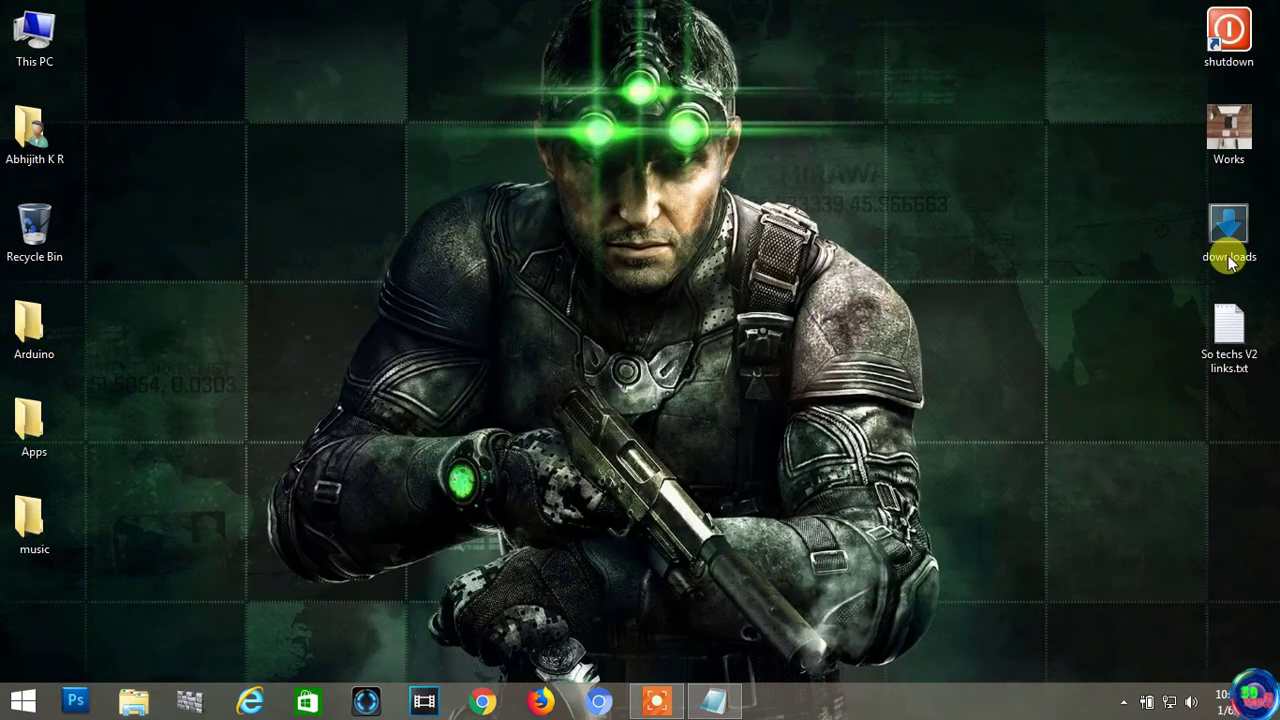
pyautogui.doubleClick(1229, 230)
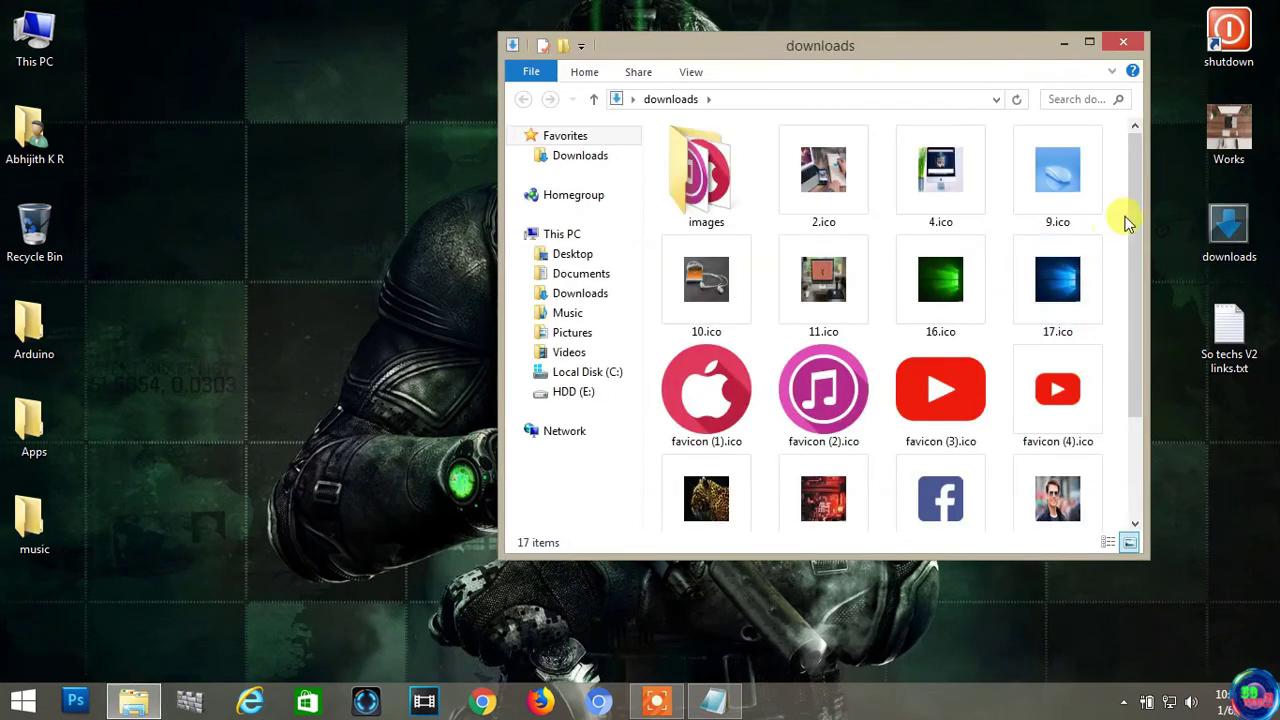
pyautogui.moveTo(1128, 222)
pyautogui.mouseDown()
pyautogui.moveTo(1143, 351)
pyautogui.moveTo(1145, 218)
pyautogui.mouseUp()
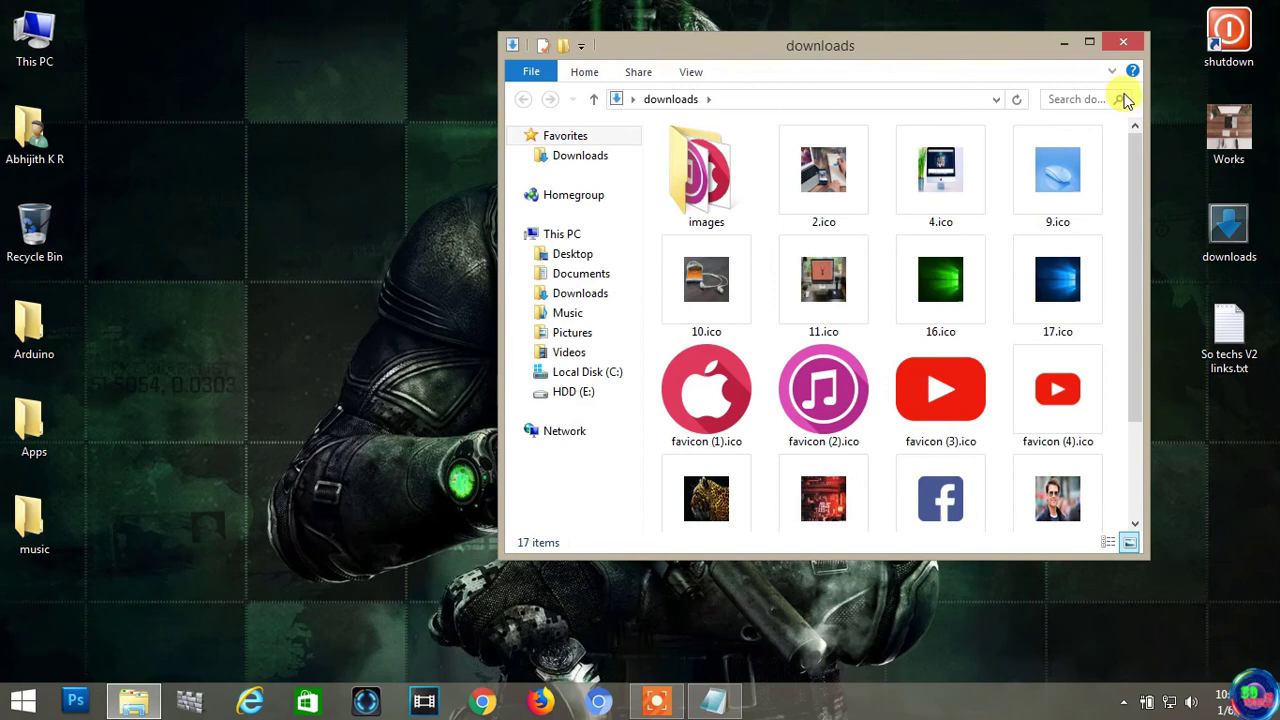
pyautogui.click(1124, 44)
# - Set the Arduino folder's icon to favicon (7).ico via Properties > Customize > Change Icon
pyautogui.rightClick(876, 139)
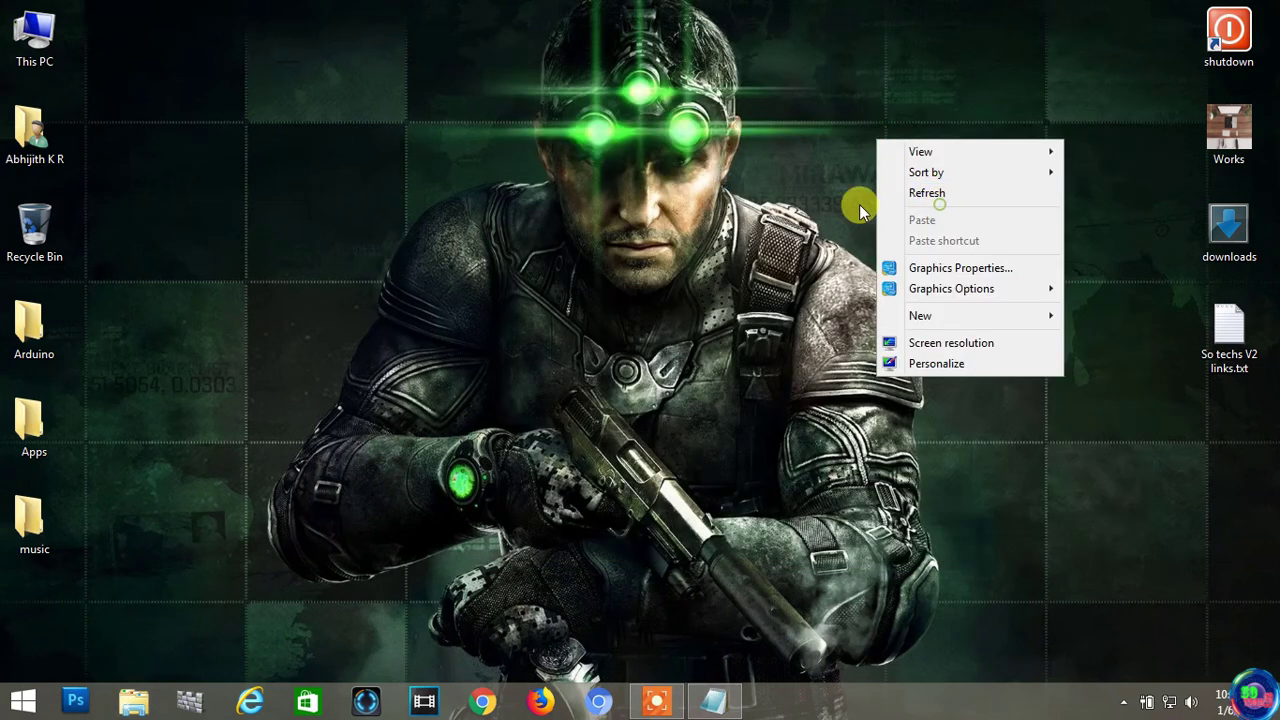
pyautogui.click(926, 194)
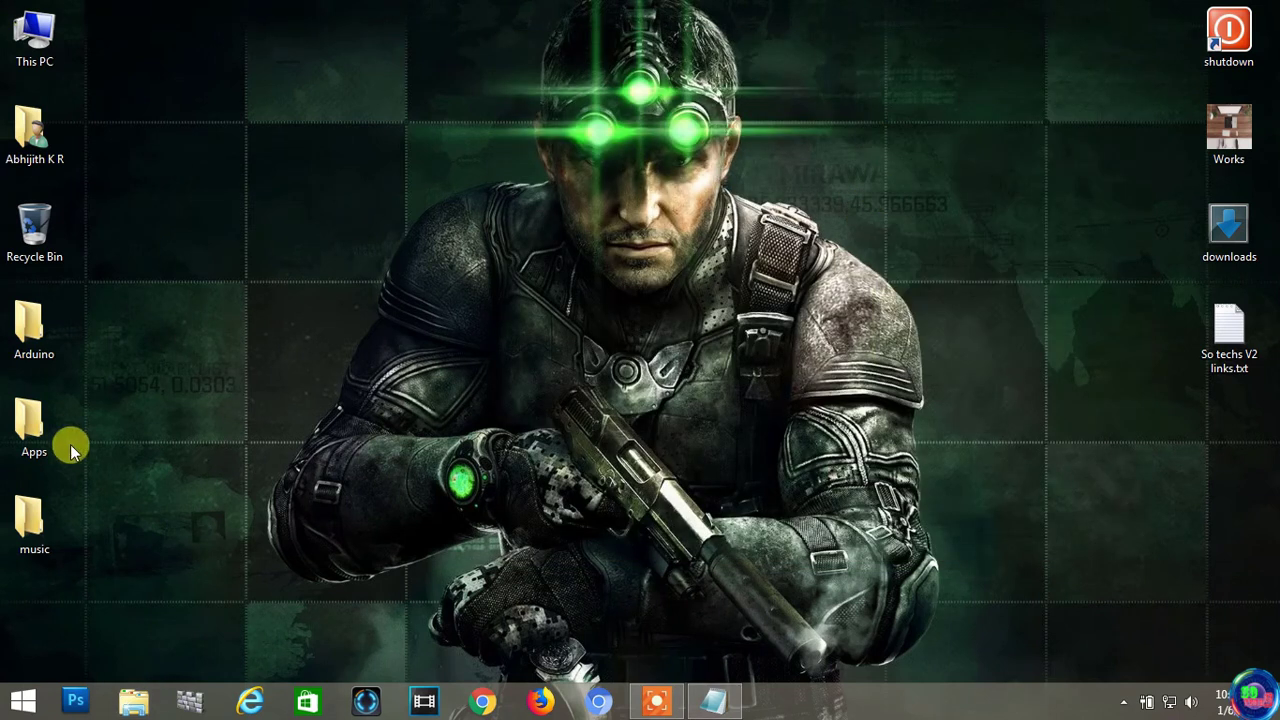
pyautogui.rightClick(44, 346)
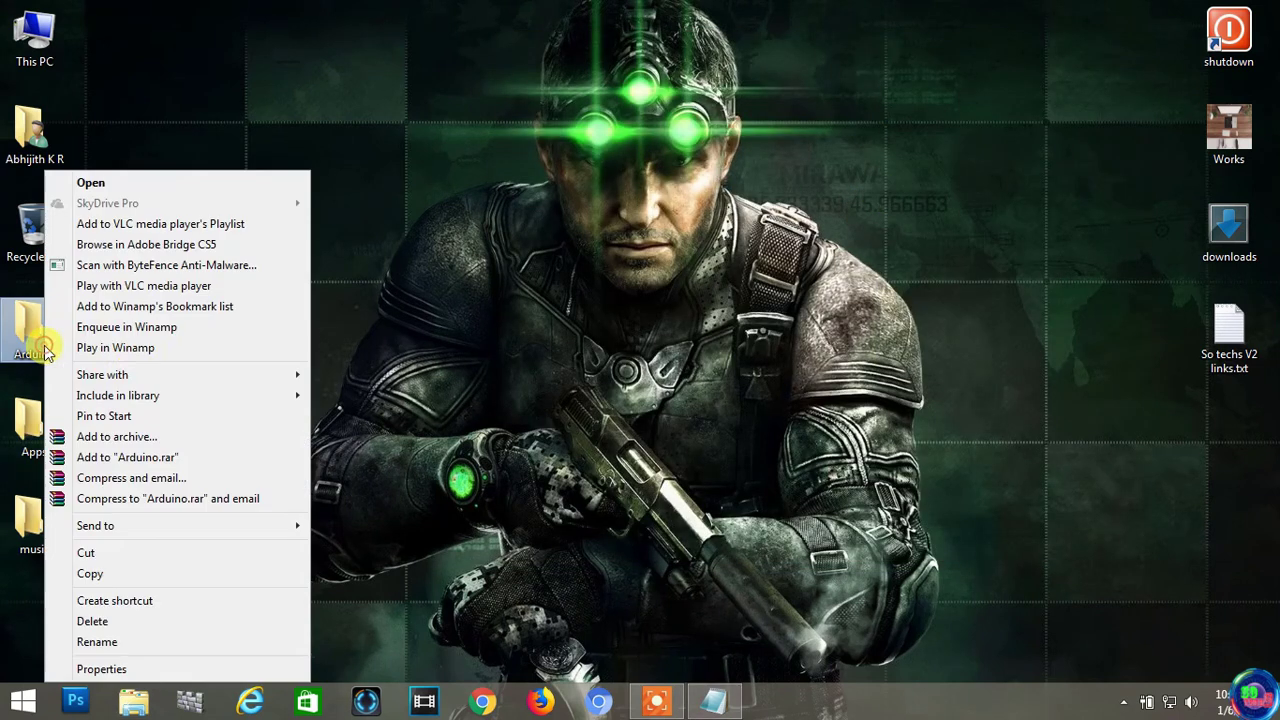
pyautogui.click(140, 666)
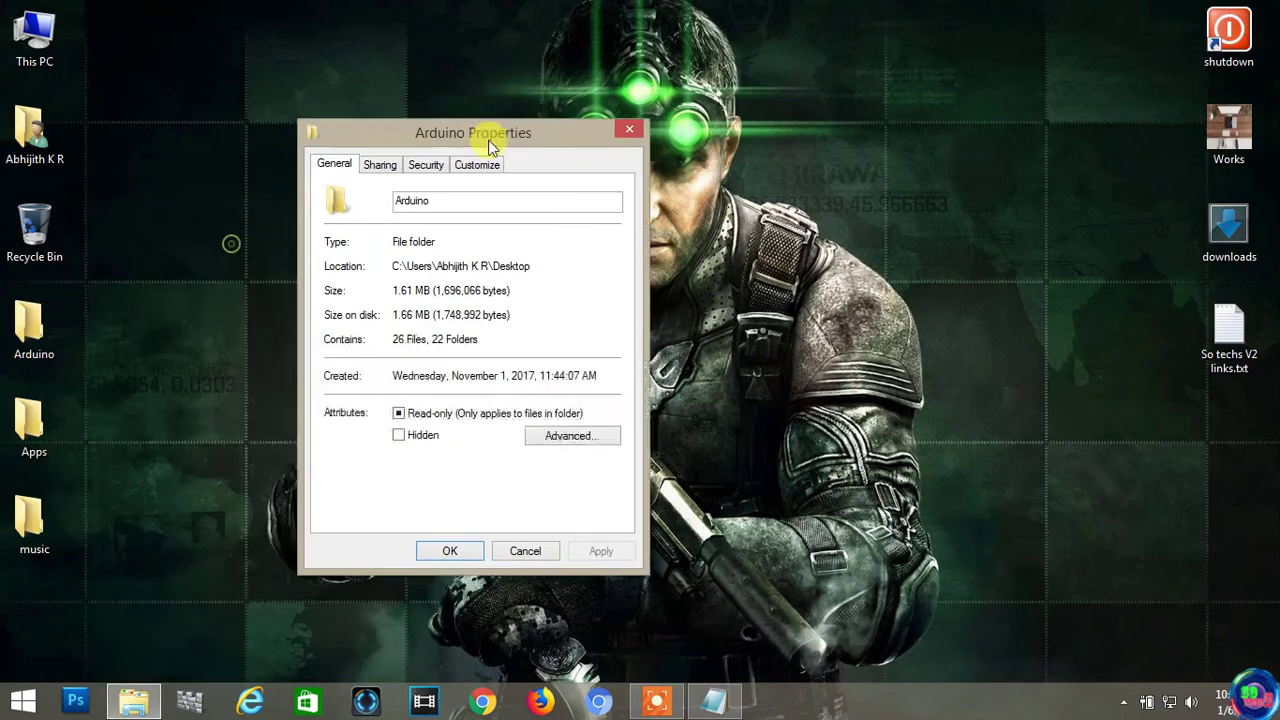
pyautogui.moveTo(490, 146); pyautogui.dragTo(545, 131)
pyautogui.click(546, 148)
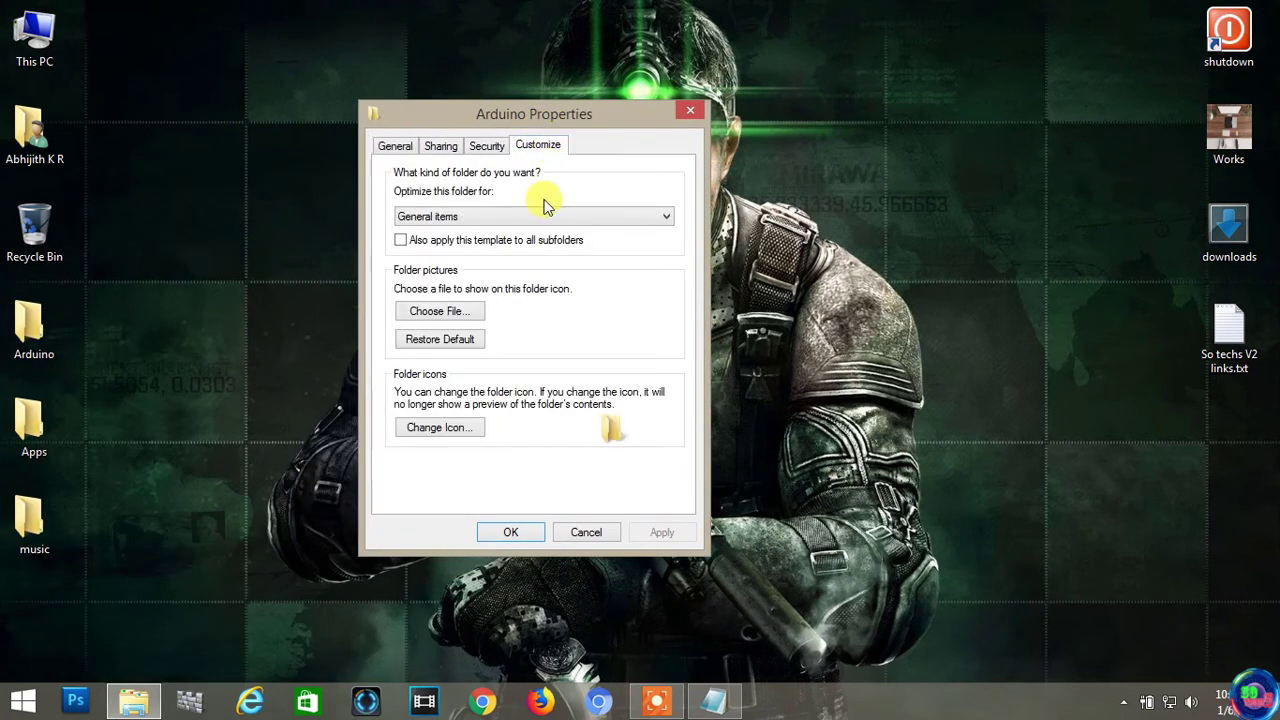
pyautogui.click(465, 430)
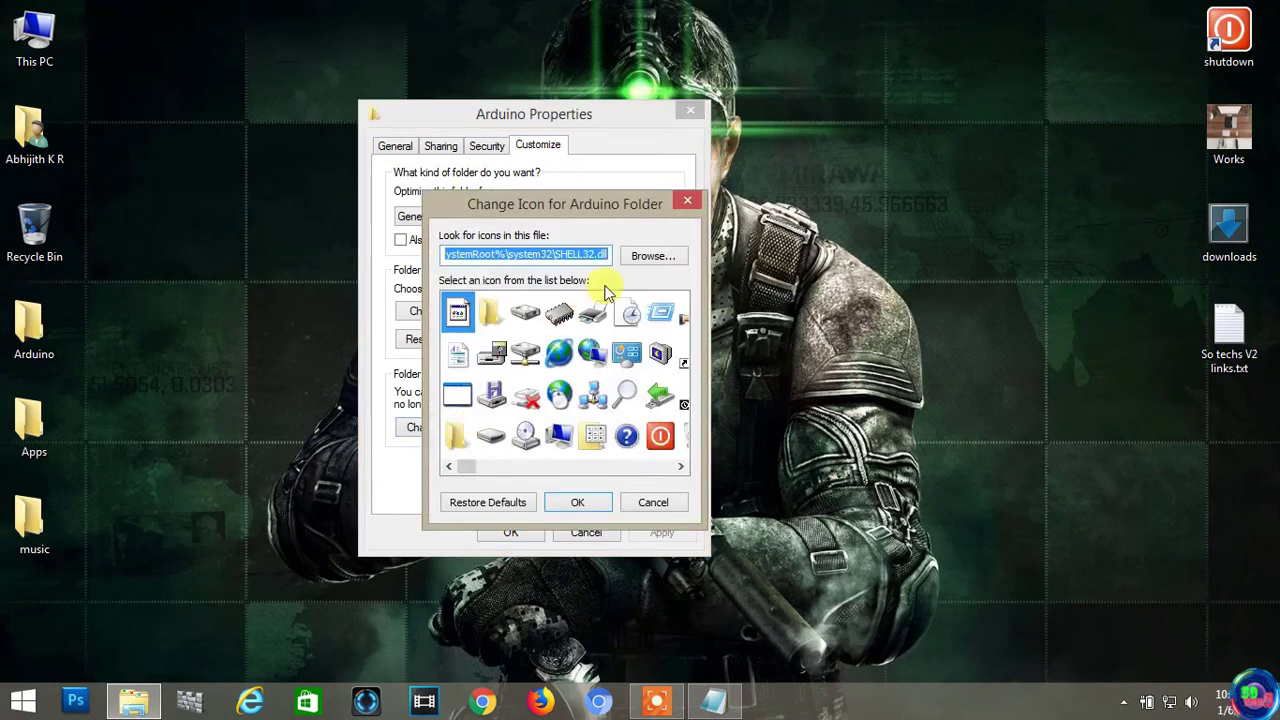
pyautogui.click(652, 253)
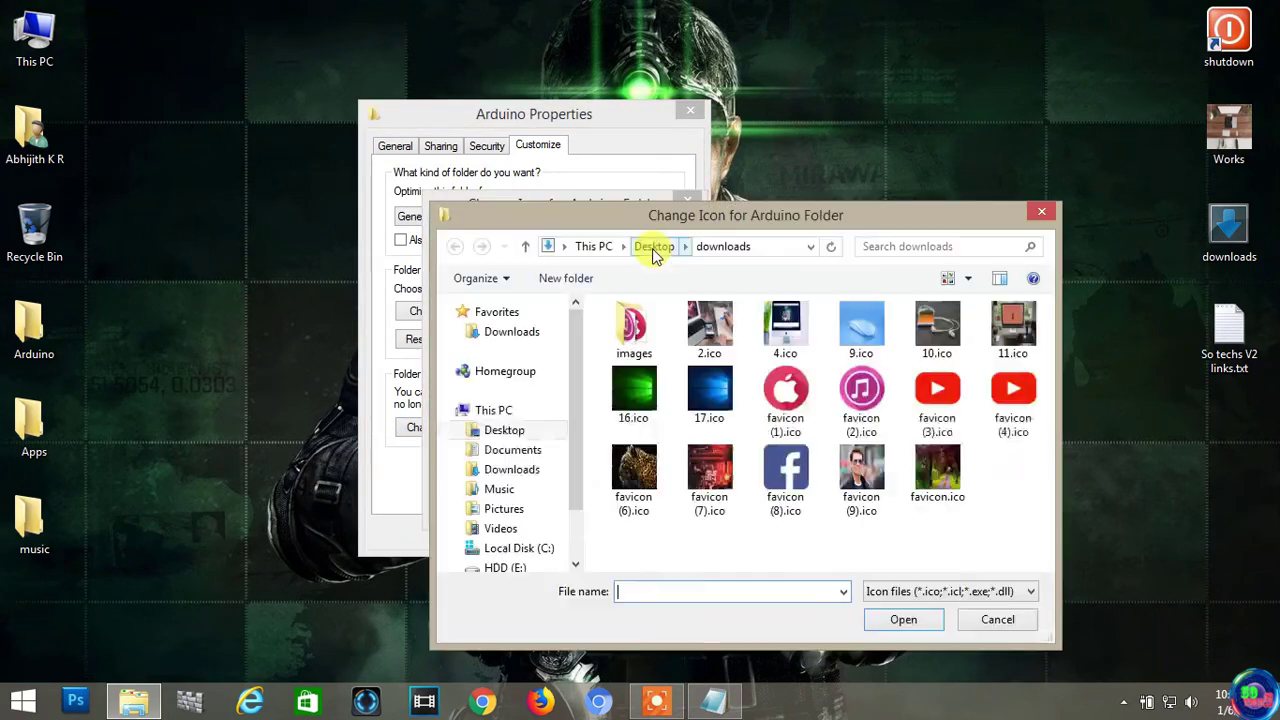
pyautogui.click(709, 487)
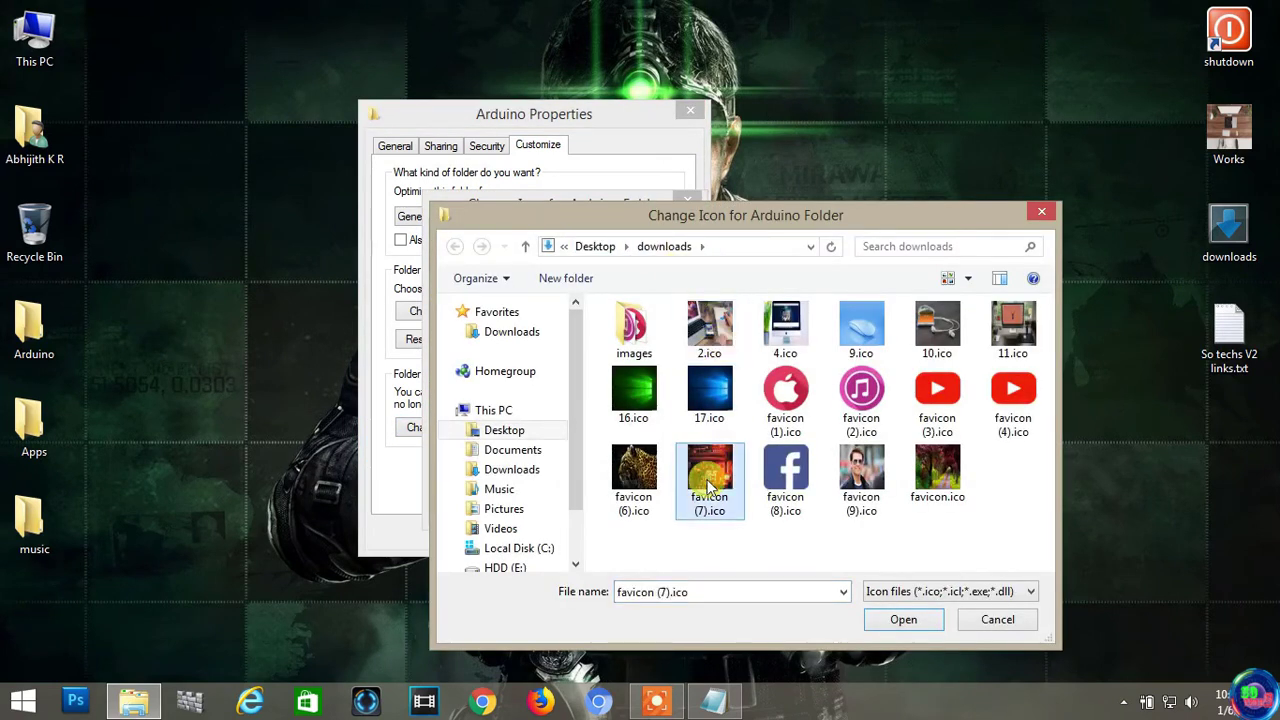
pyautogui.click(900, 619)
pyautogui.click(599, 512)
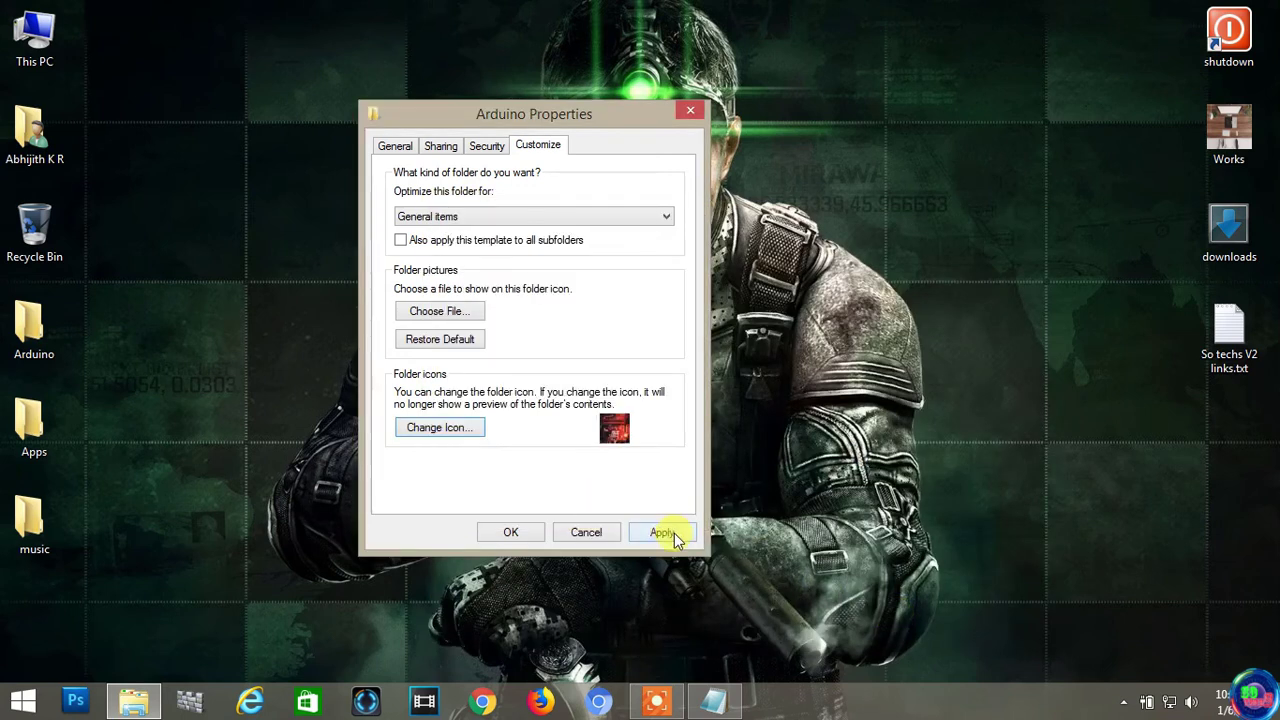
pyautogui.click(532, 535)
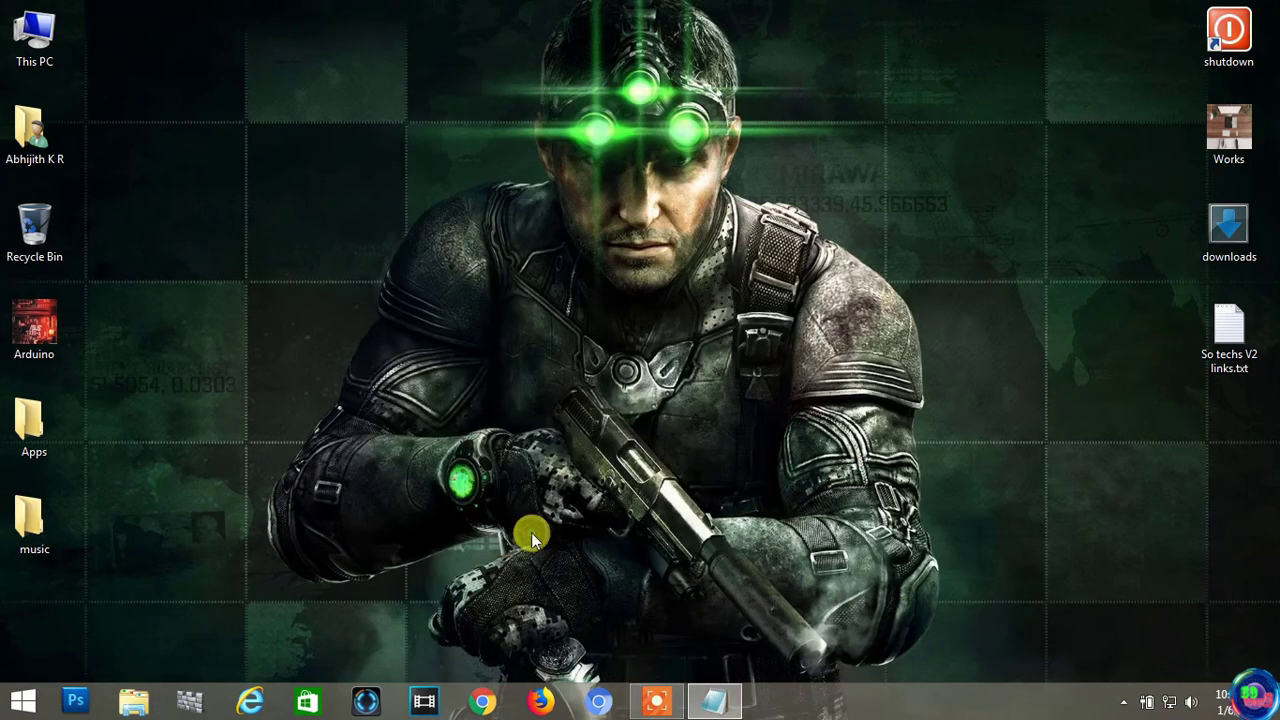
# - Give the desktop Apps folder a custom .ico icon through its Customize properties
pyautogui.rightClick(24, 432)
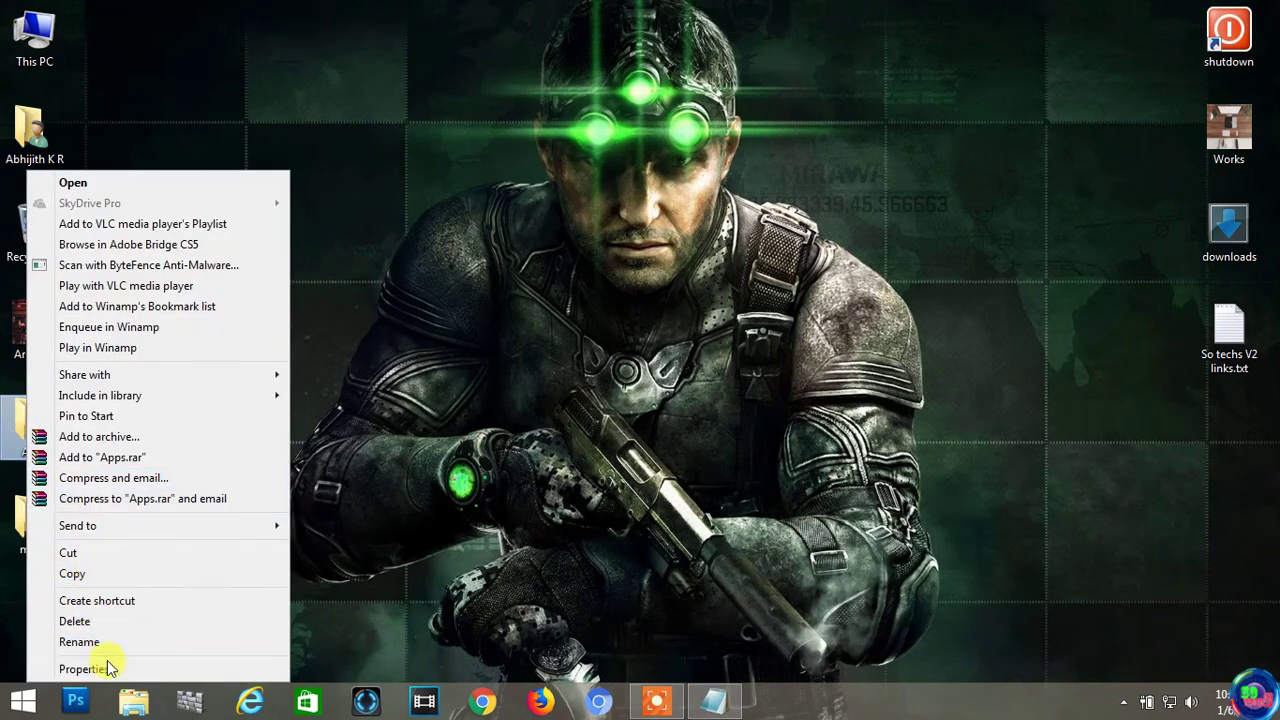
pyautogui.click(80, 668)
pyautogui.moveTo(280, 234); pyautogui.dragTo(466, 182)
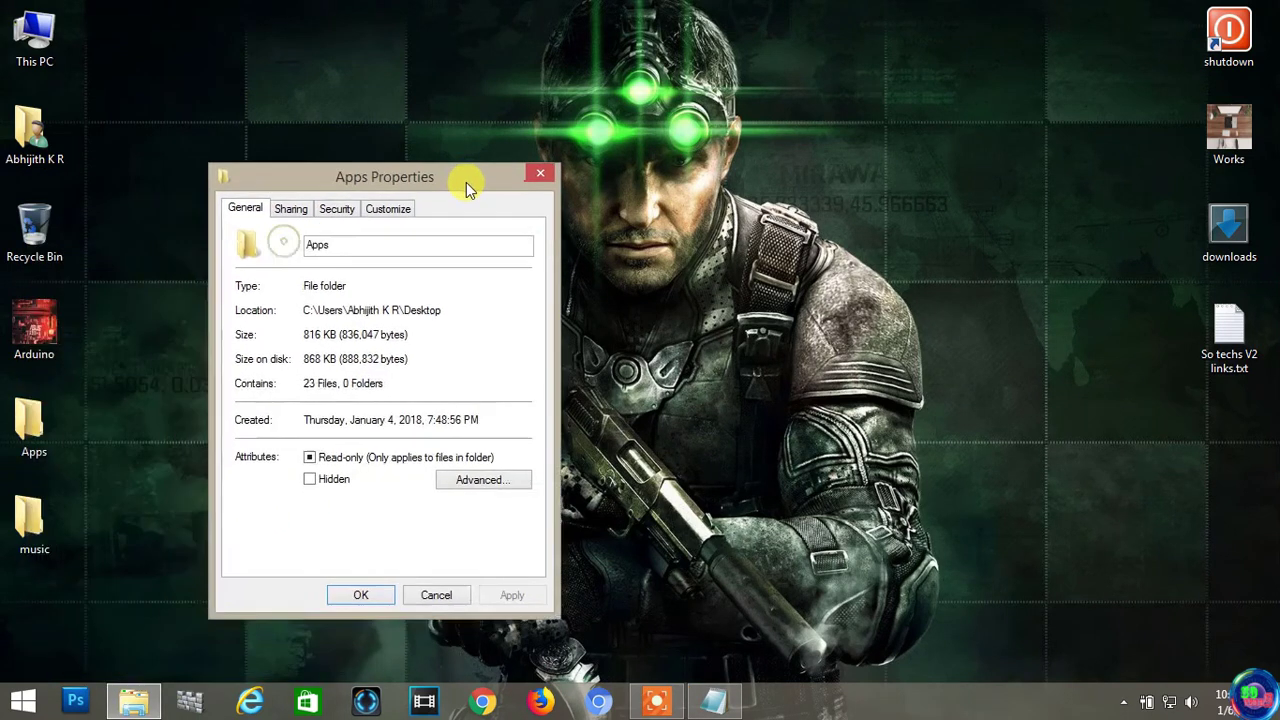
pyautogui.click(412, 206)
pyautogui.click(290, 489)
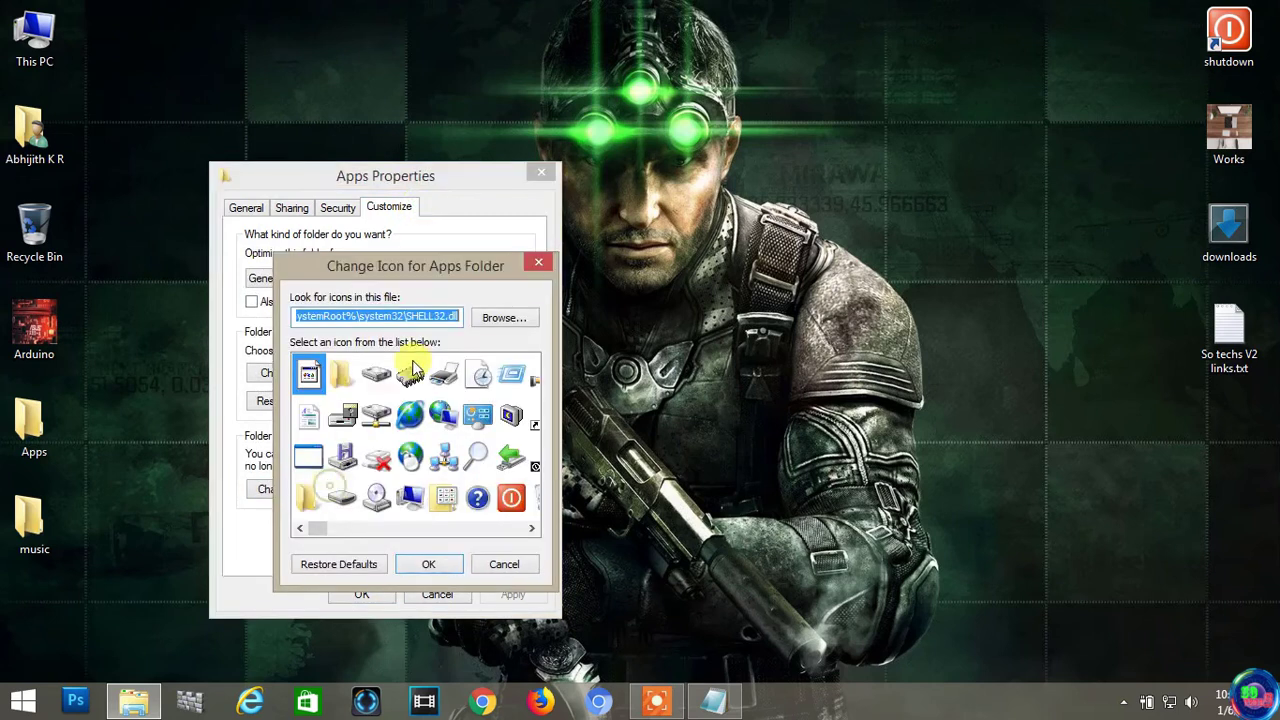
pyautogui.click(518, 318)
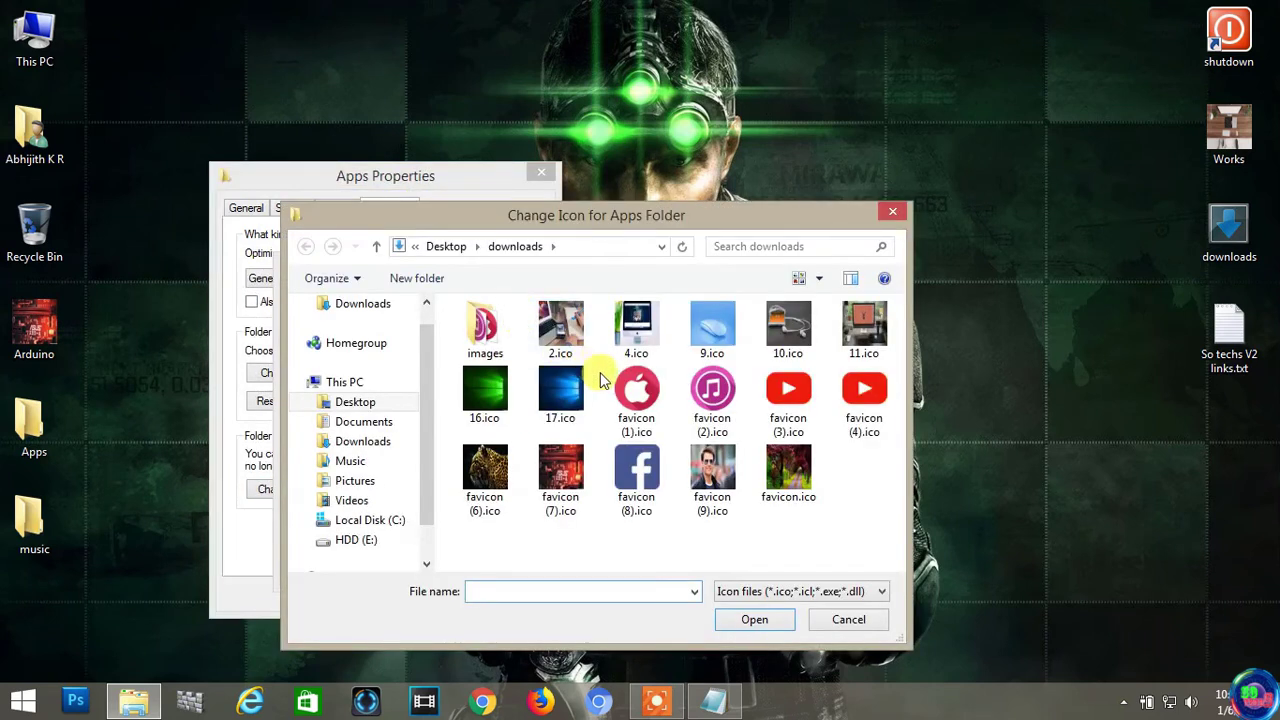
pyautogui.click(636, 390)
pyautogui.click(755, 619)
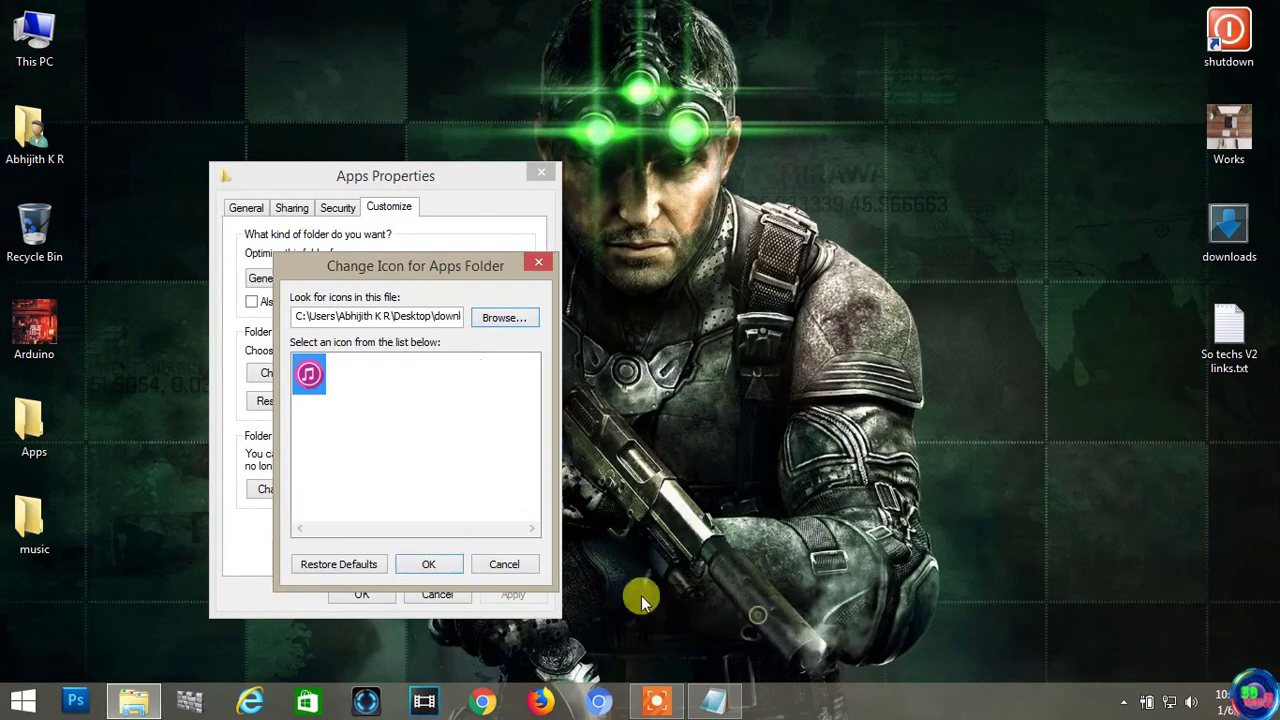
pyautogui.click(420, 564)
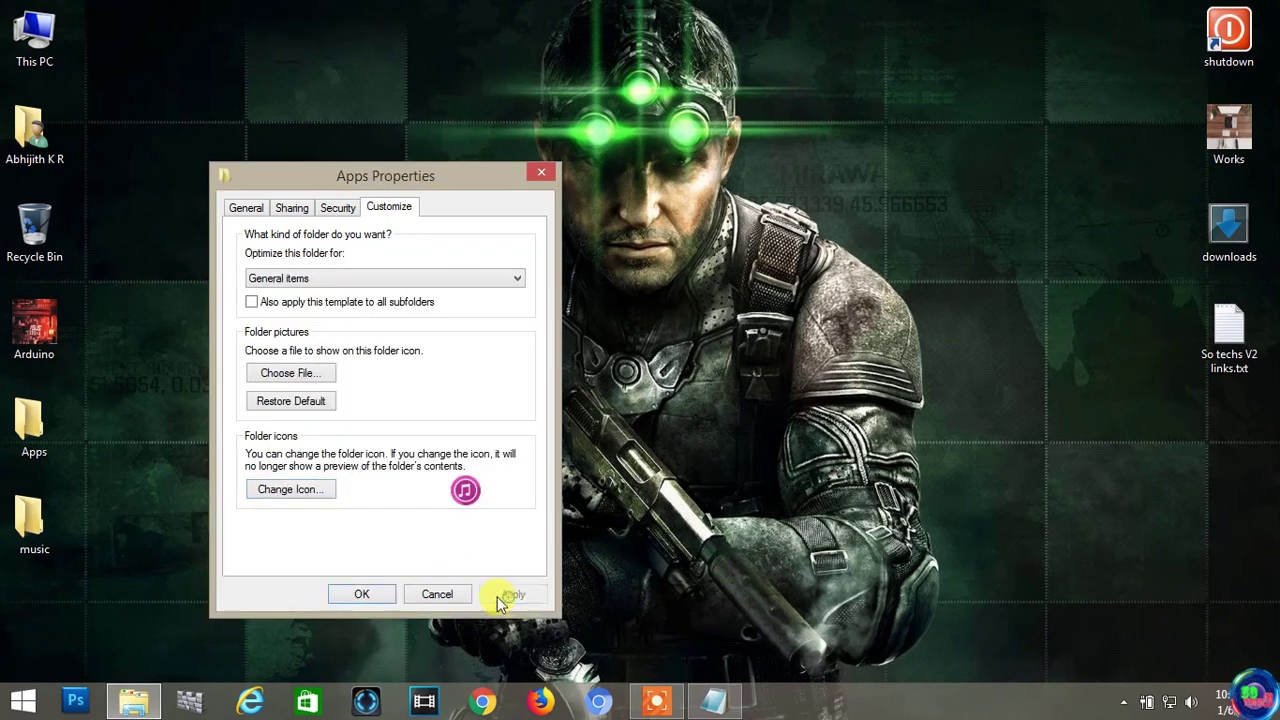
pyautogui.click(370, 594)
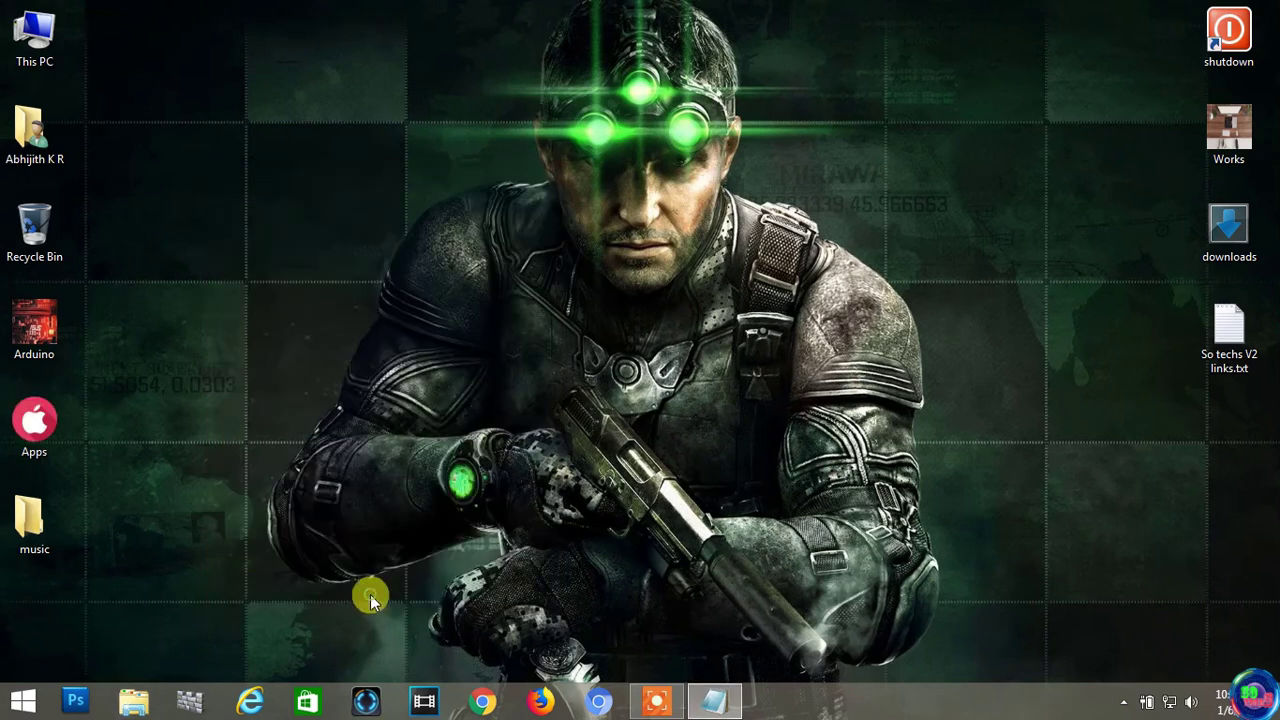
# - Set the desktop music folder's icon to favicon (2).ico
pyautogui.rightClick(28, 516)
pyautogui.click(137, 667)
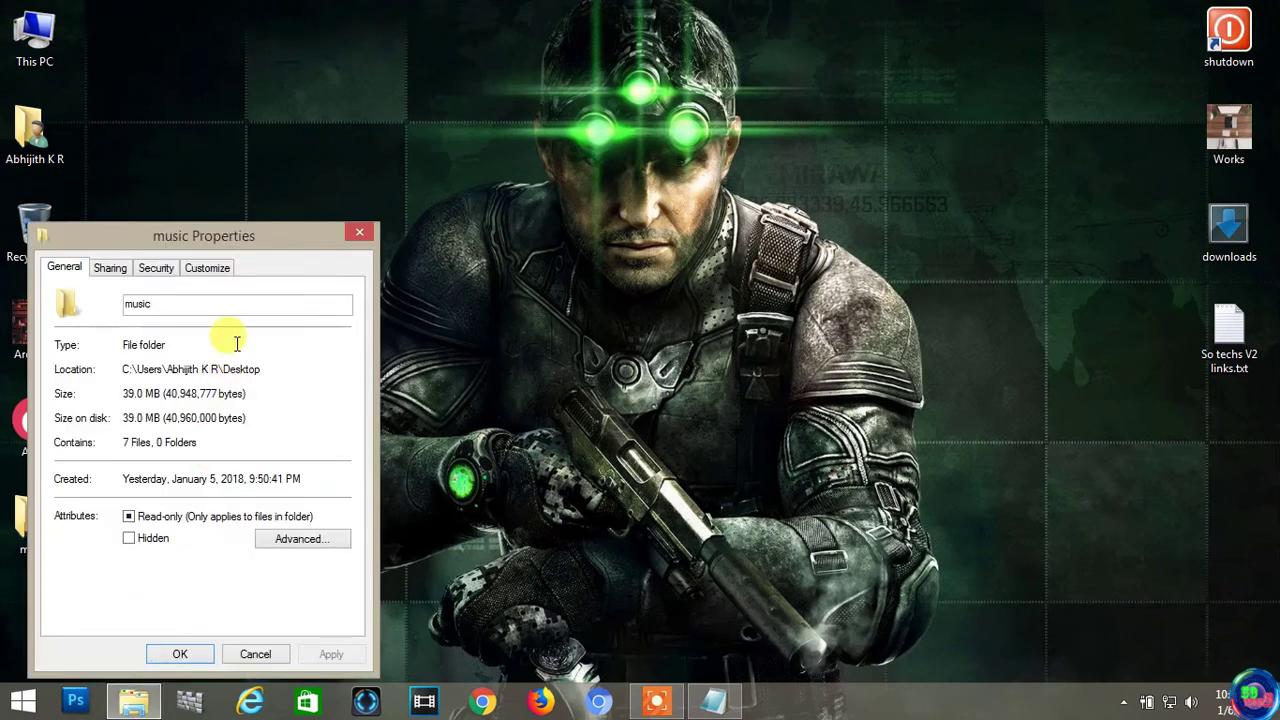
pyautogui.moveTo(271, 247); pyautogui.dragTo(473, 194)
pyautogui.click(409, 214)
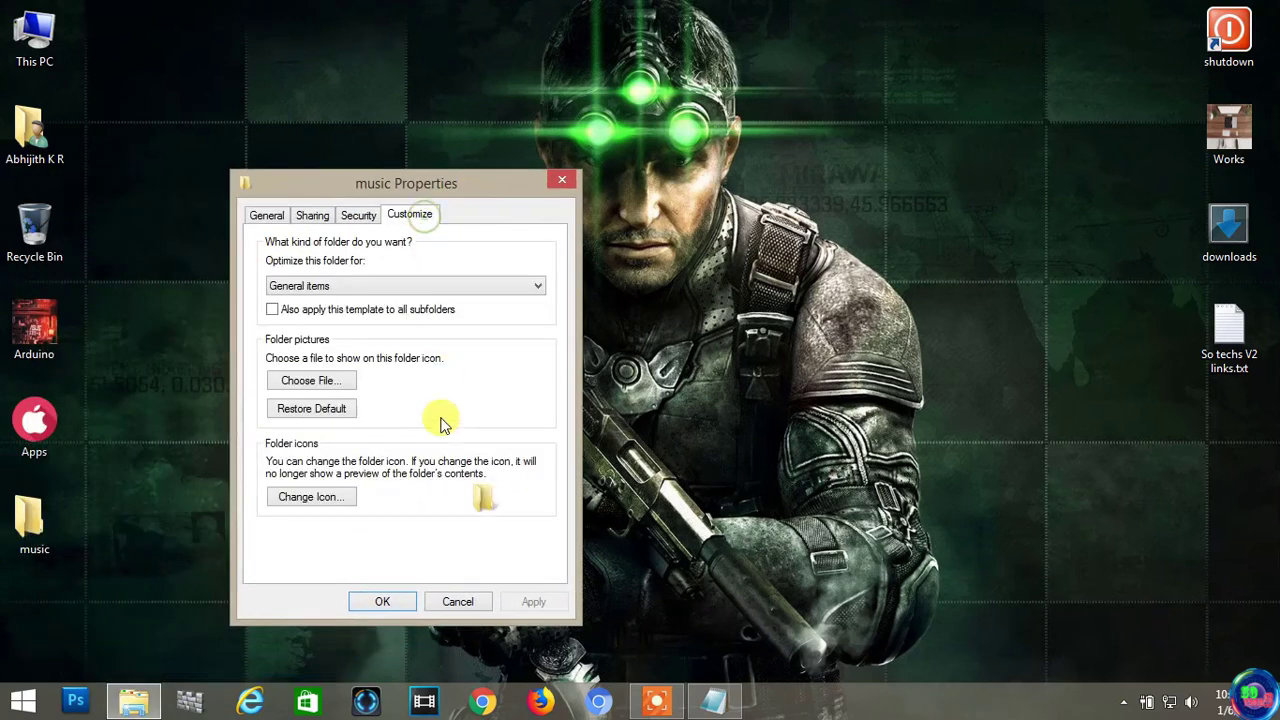
pyautogui.click(337, 505)
pyautogui.click(530, 336)
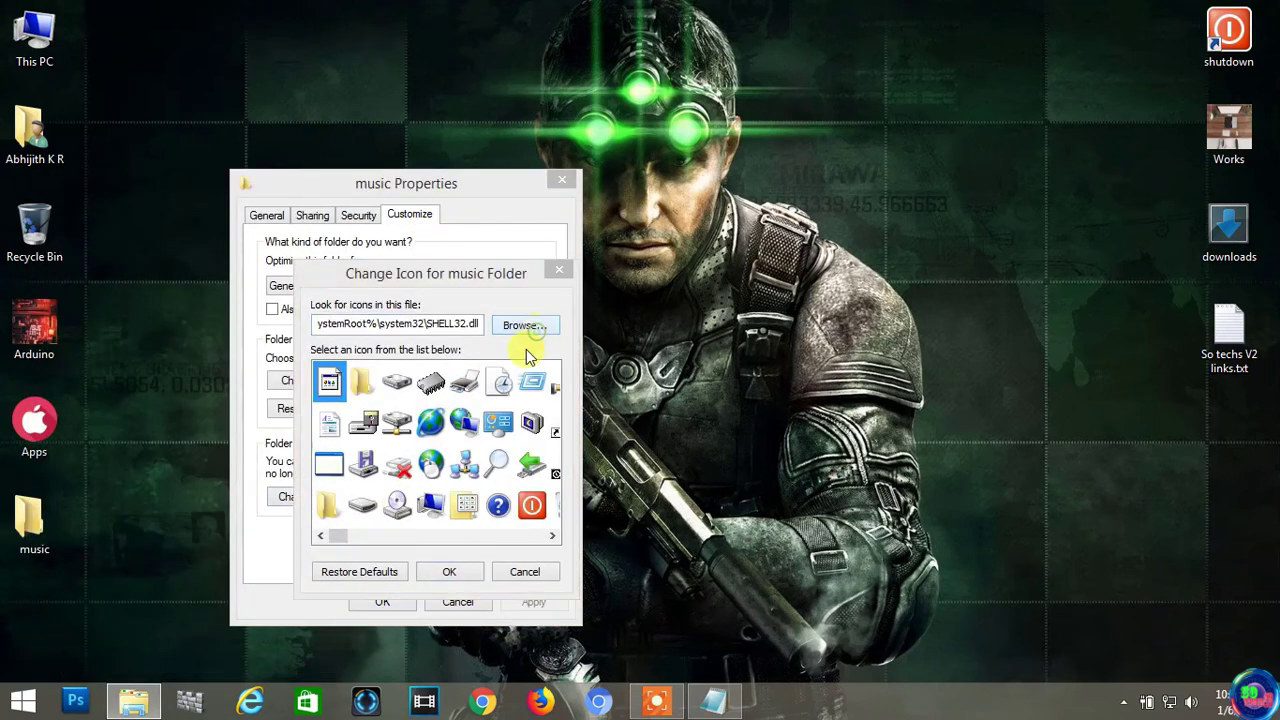
pyautogui.click(733, 395)
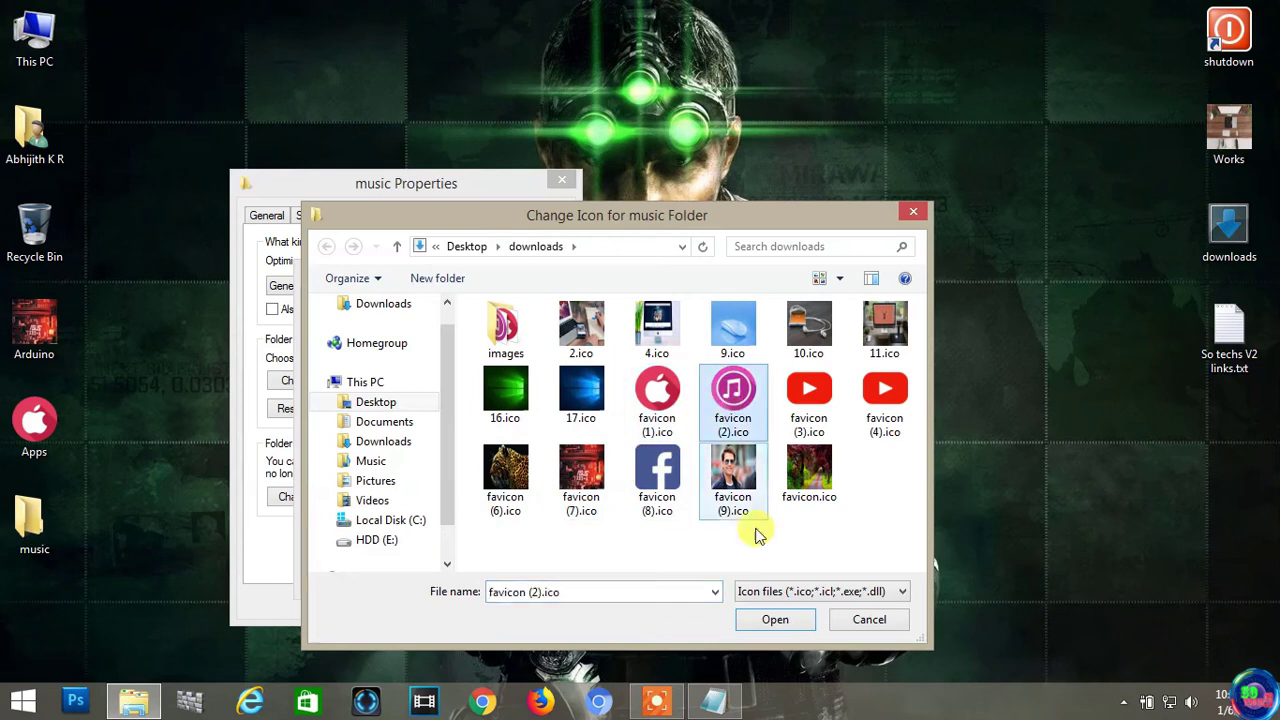
pyautogui.click(766, 620)
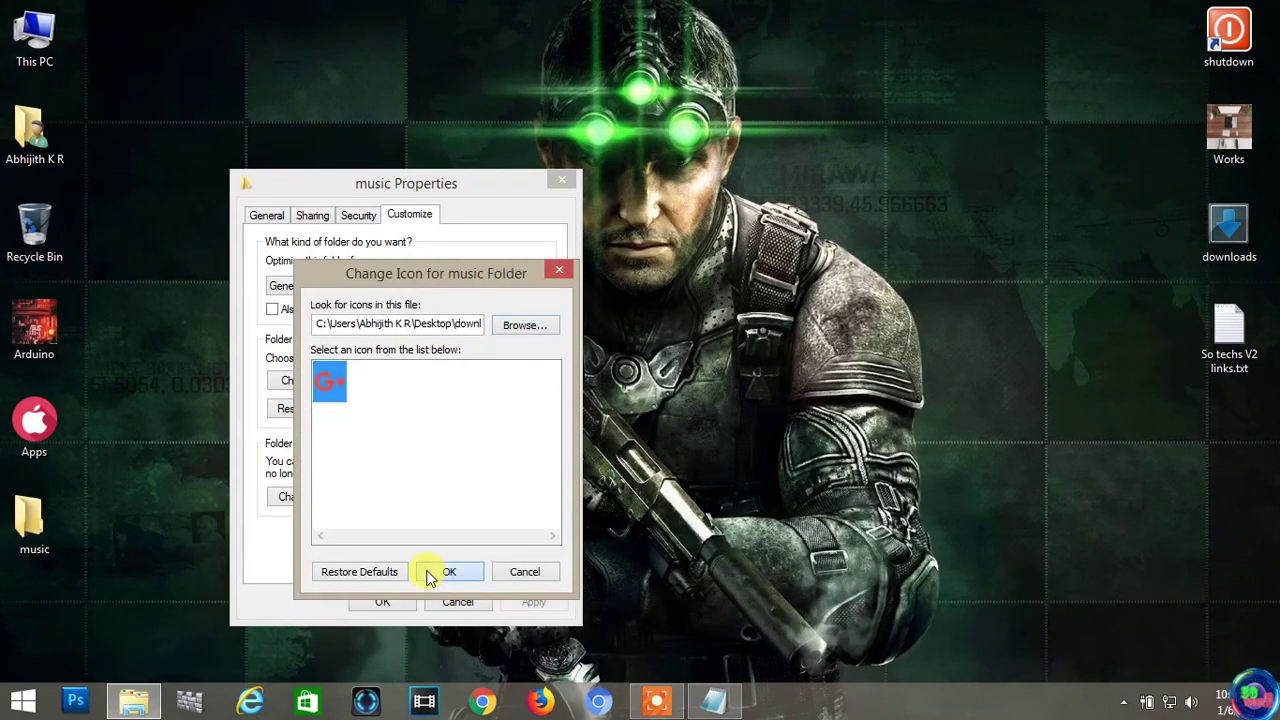
pyautogui.click(432, 575)
# - Close the music properties, refresh the desktop, and reorder the pinned taskbar apps
pyautogui.click(391, 601)
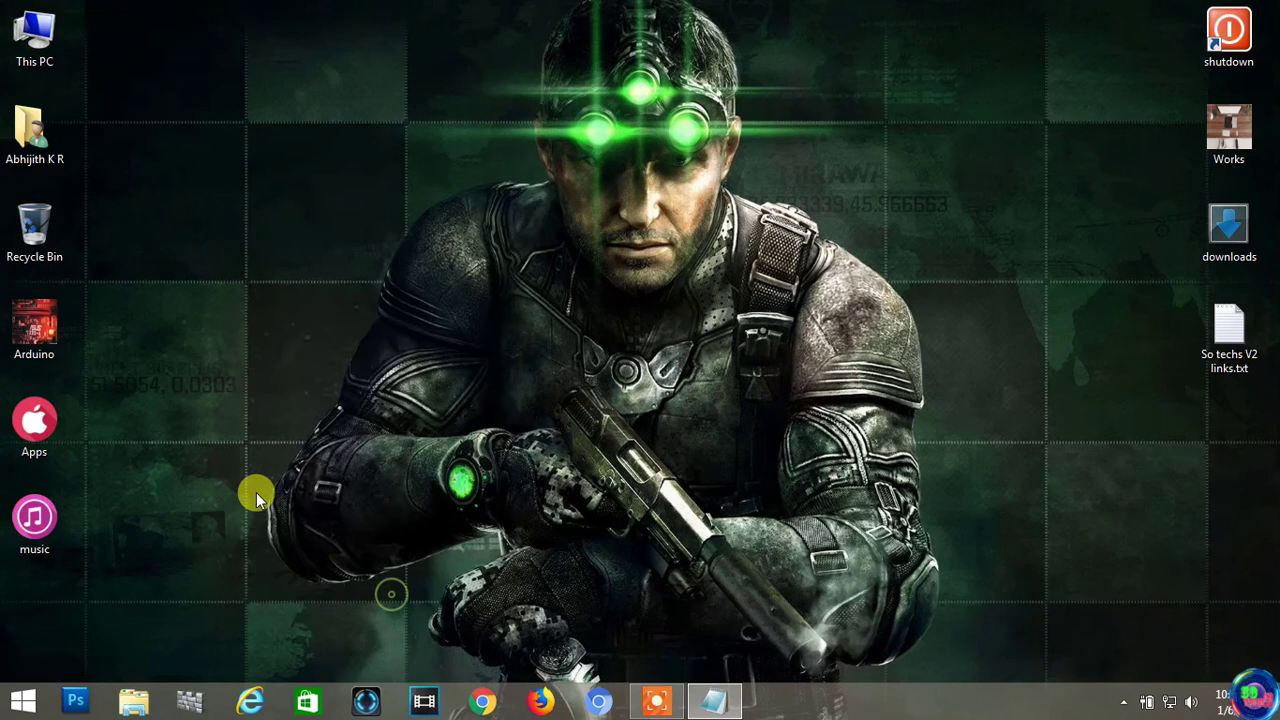
pyautogui.rightClick(235, 433)
pyautogui.click(296, 487)
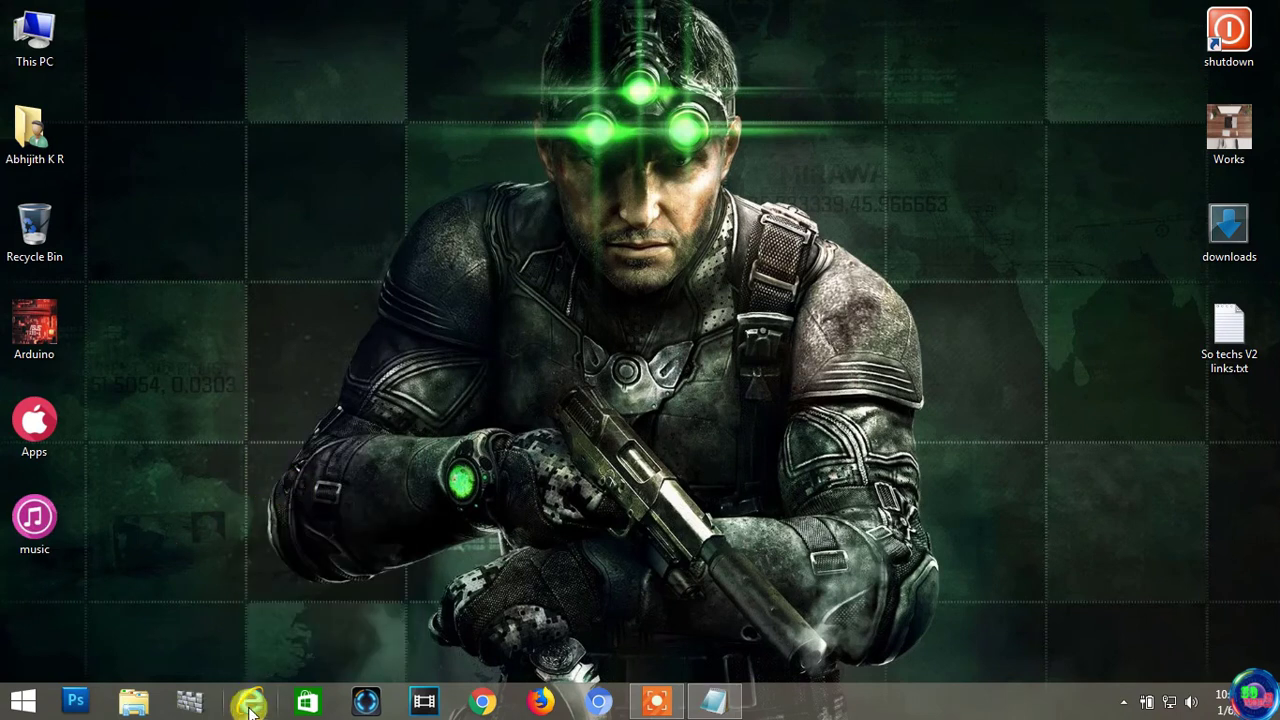
pyautogui.moveTo(250, 710); pyautogui.dragTo(195, 710)
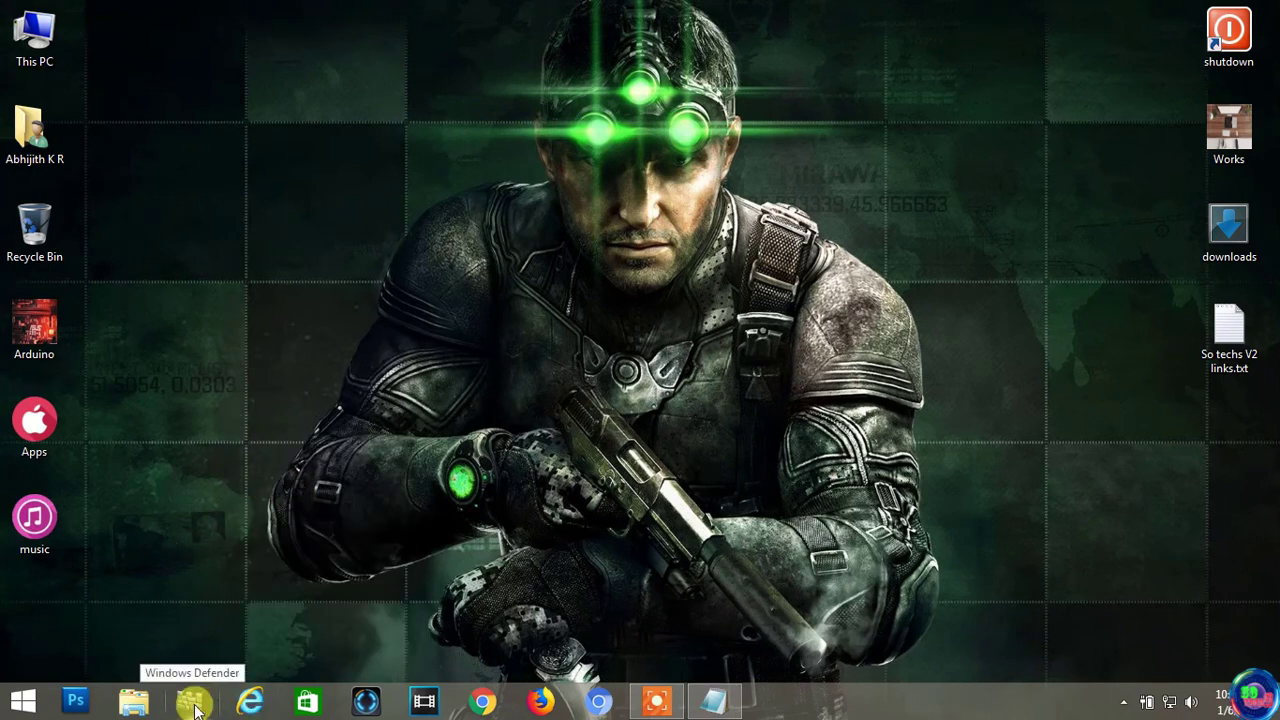
# - Search the Start screen for 'defender' and bring up Windows Defender's options
pyautogui.click(12, 710)
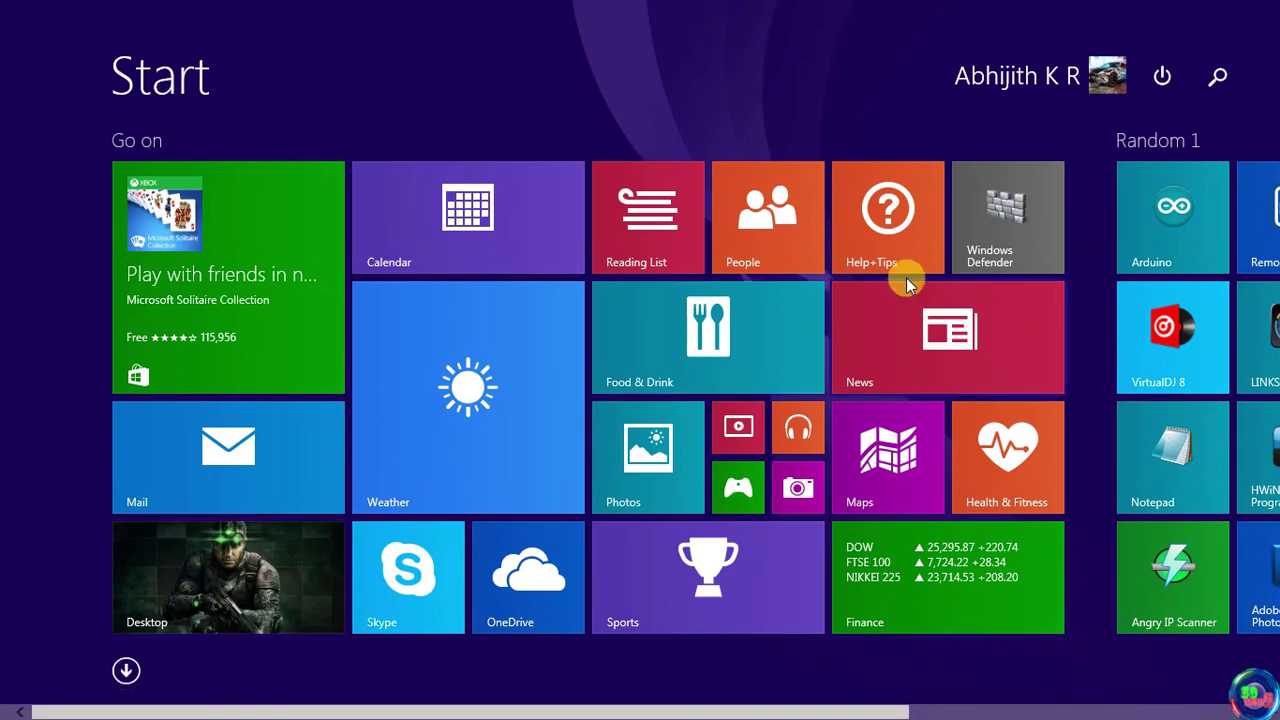
pyautogui.click(1217, 78)
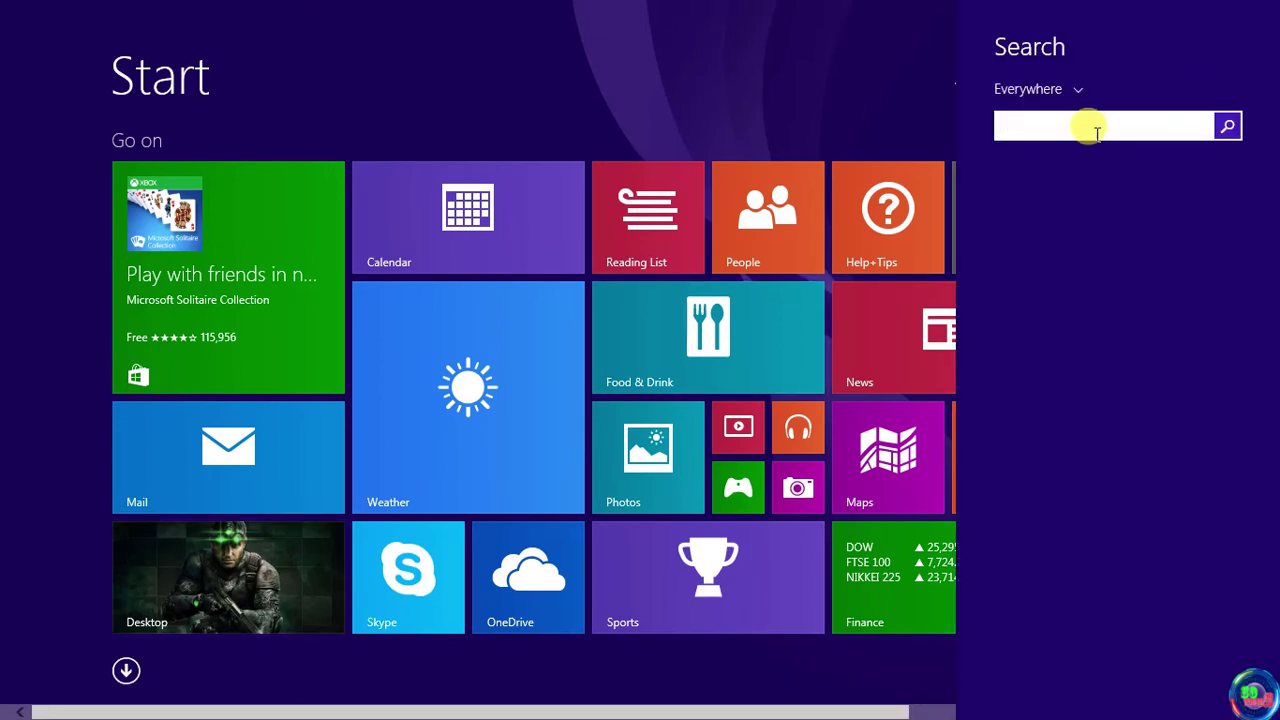
pyautogui.write('defe')
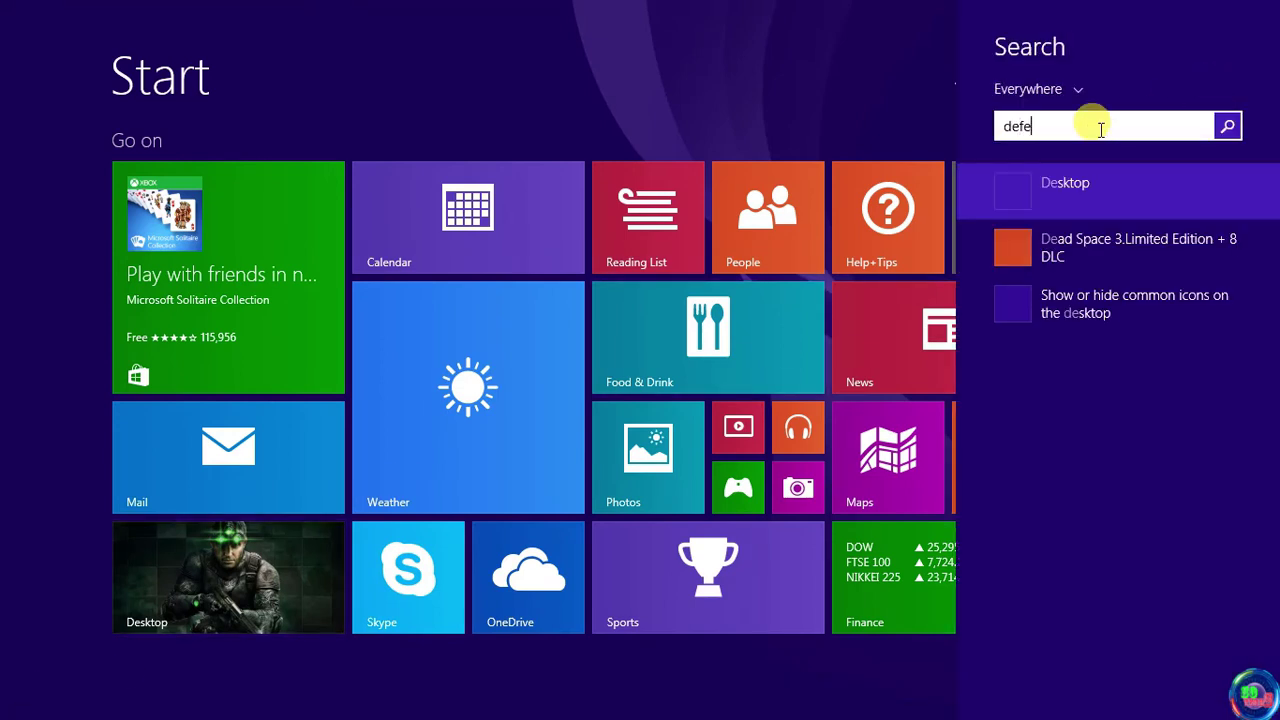
pyautogui.write('nder')
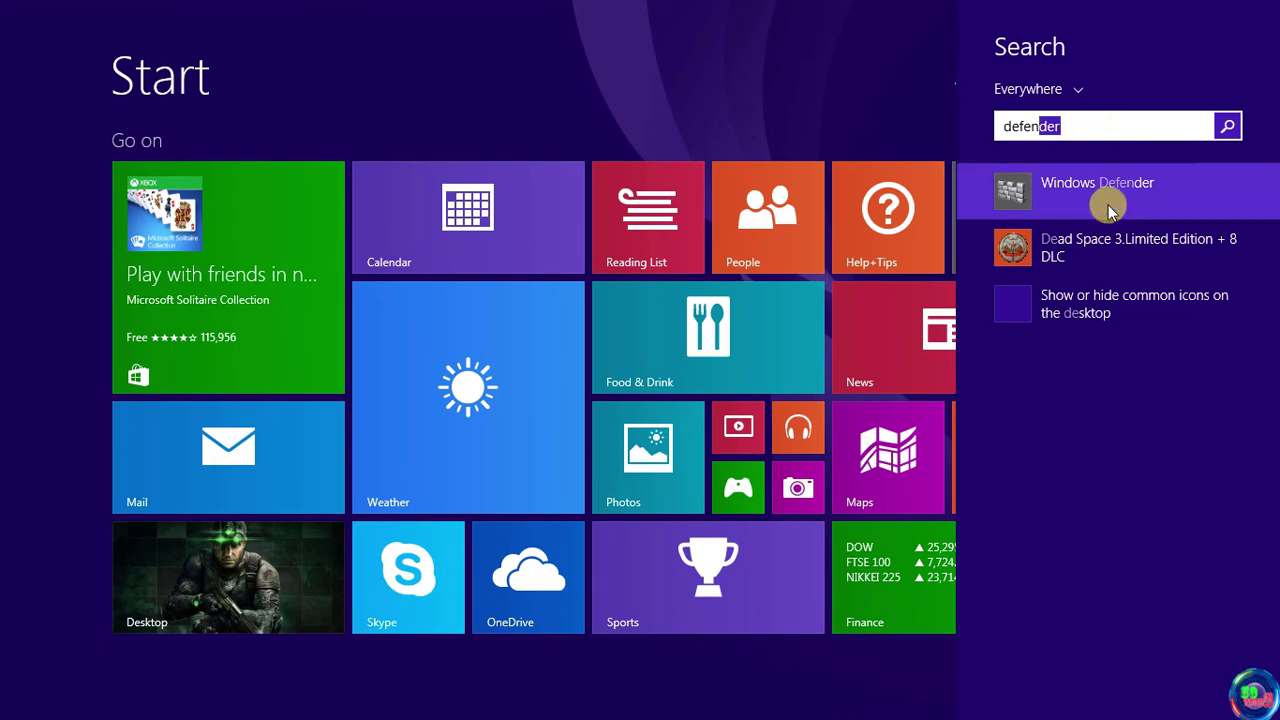
pyautogui.rightClick(1108, 205)
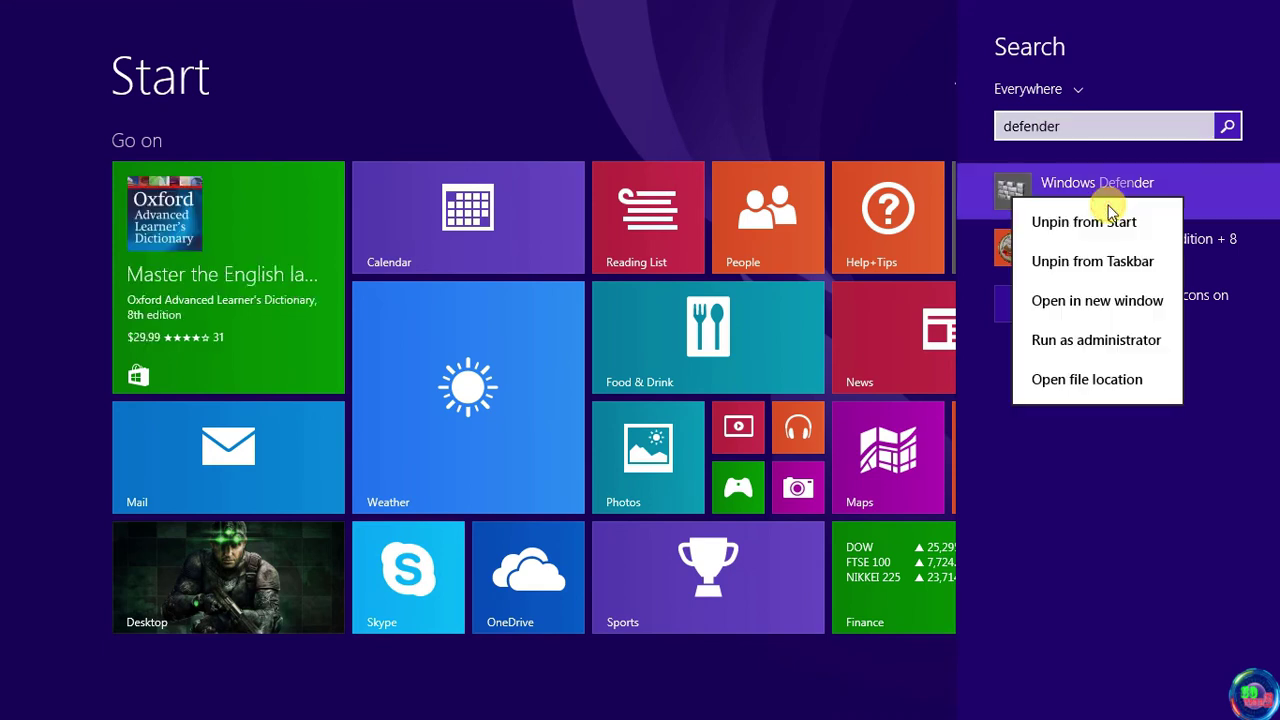
# - In the shortcut's file location, change the Windows Defender shortcut icon to 9.ico
pyautogui.click(1077, 376)
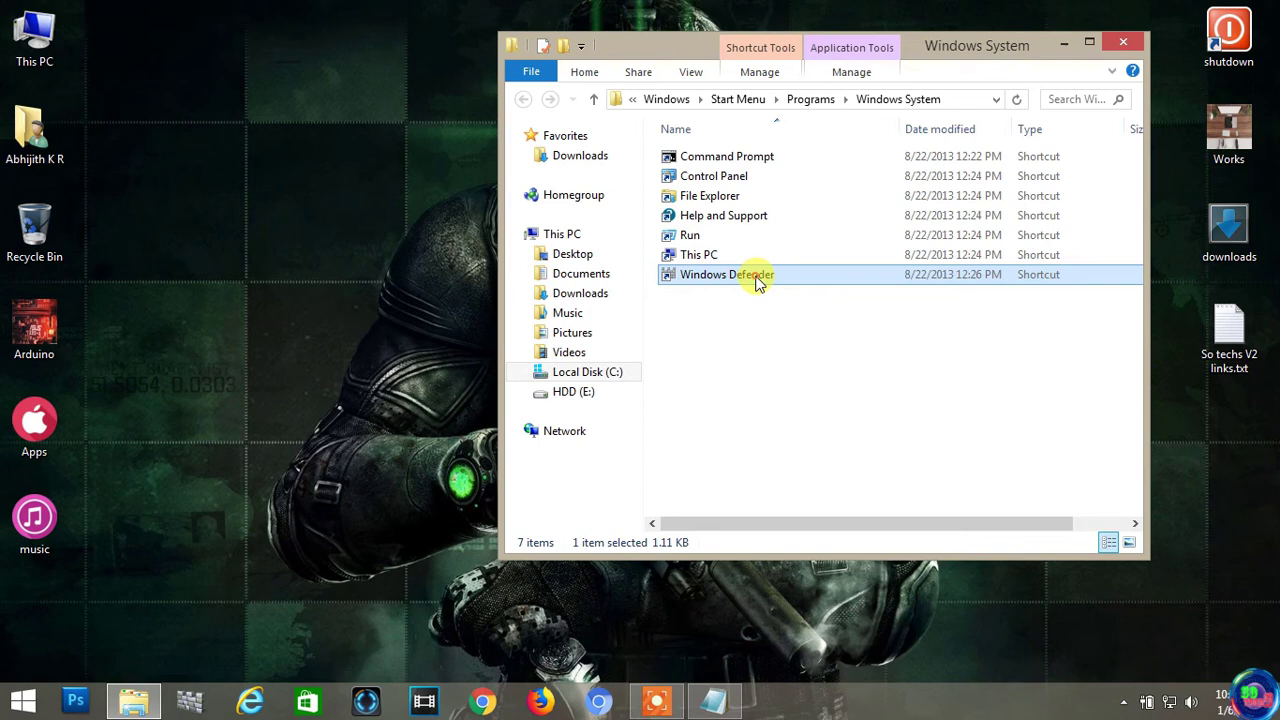
pyautogui.rightClick(757, 283)
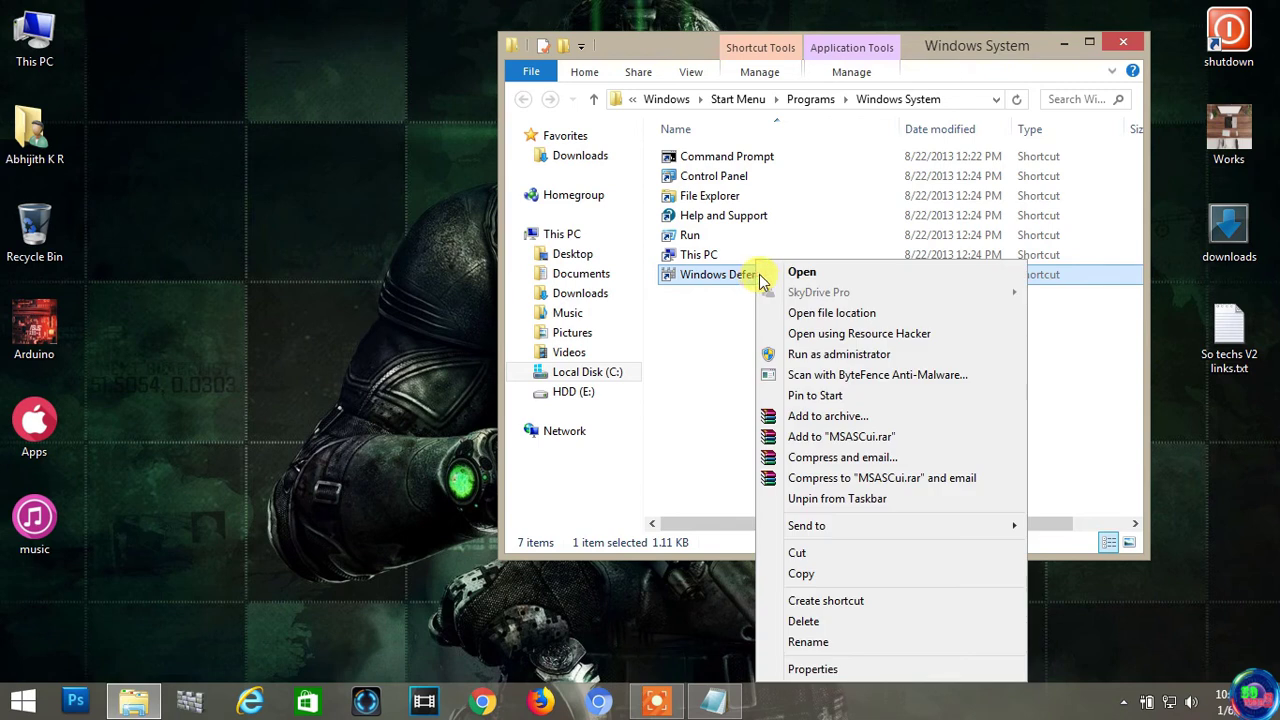
pyautogui.click(845, 669)
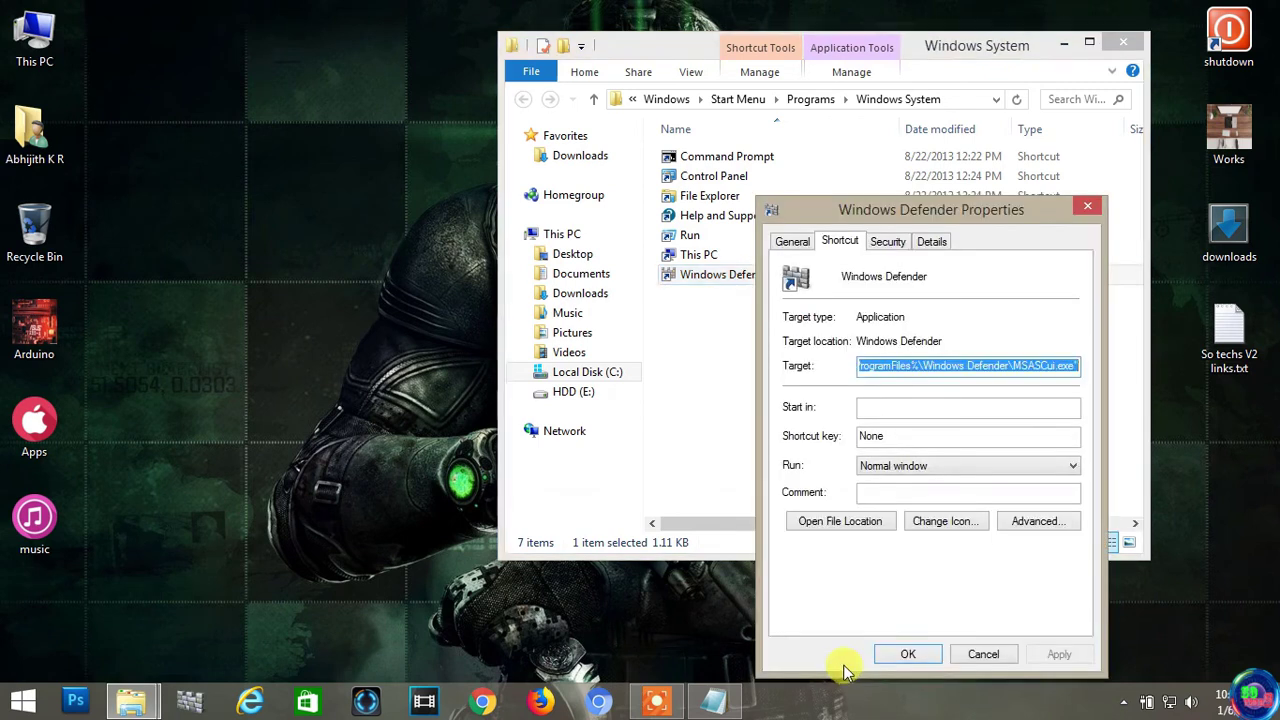
pyautogui.click(945, 522)
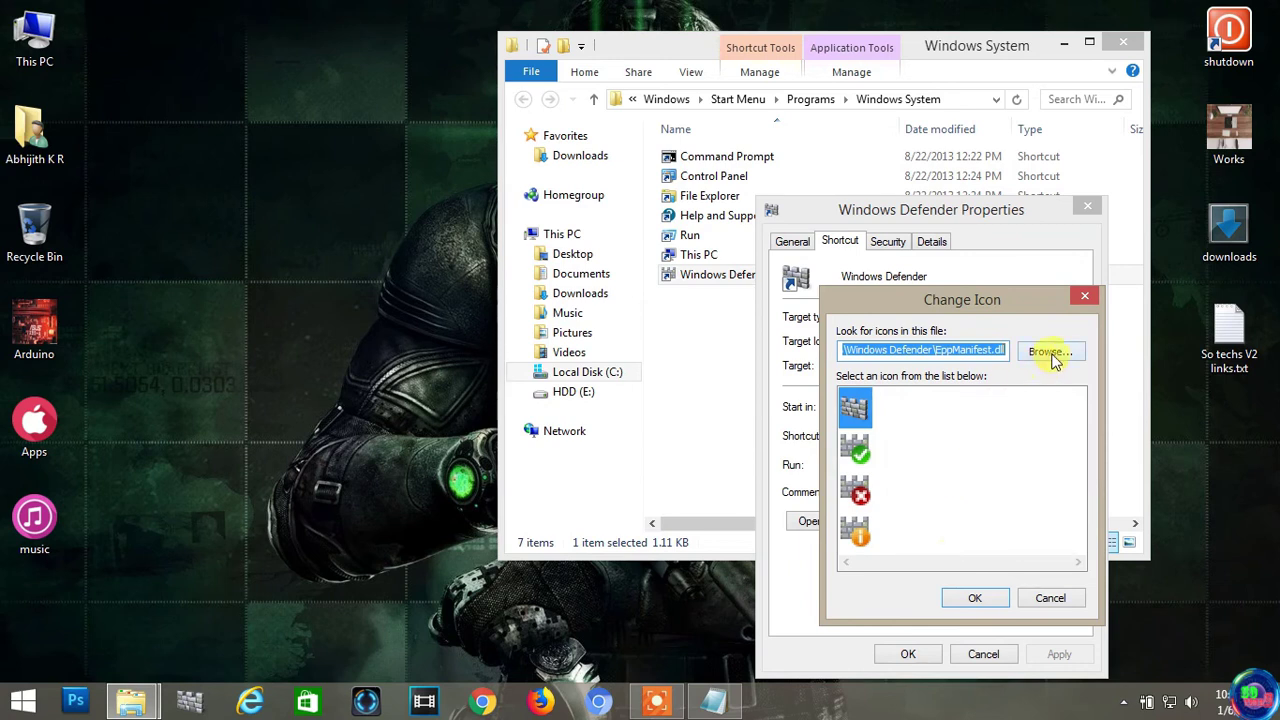
pyautogui.click(1052, 358)
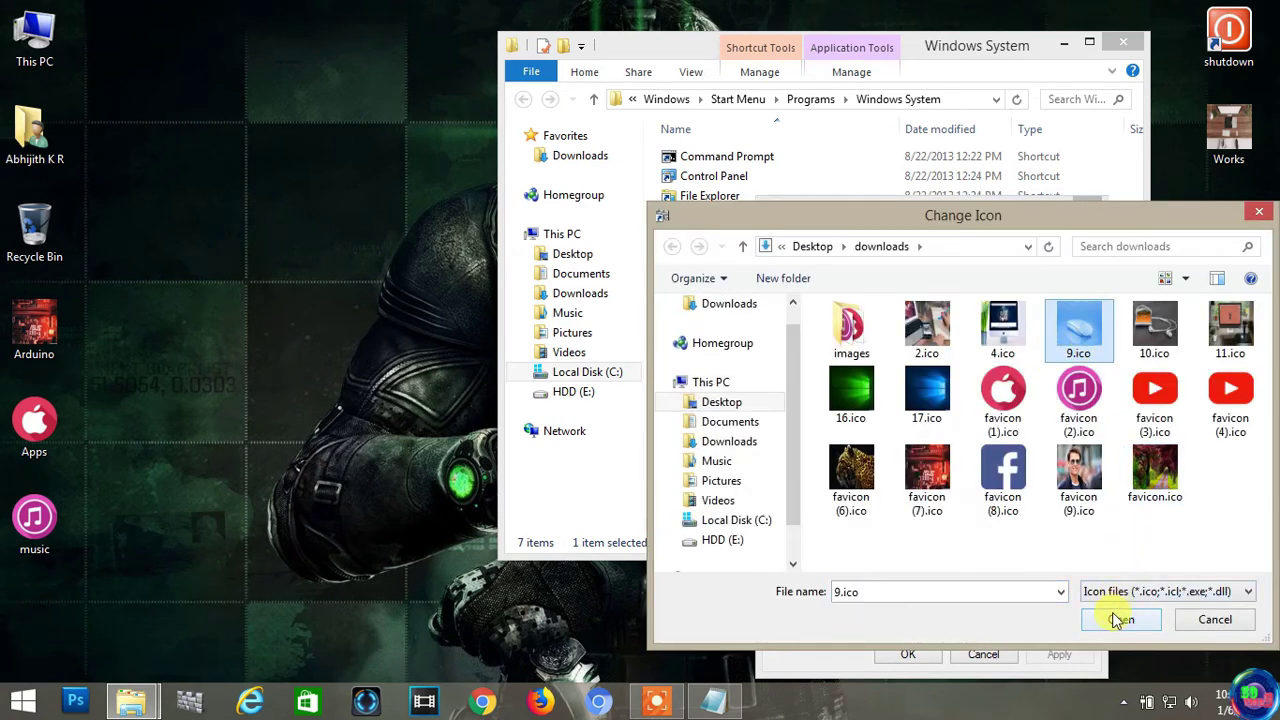
pyautogui.click(1115, 620)
pyautogui.click(976, 598)
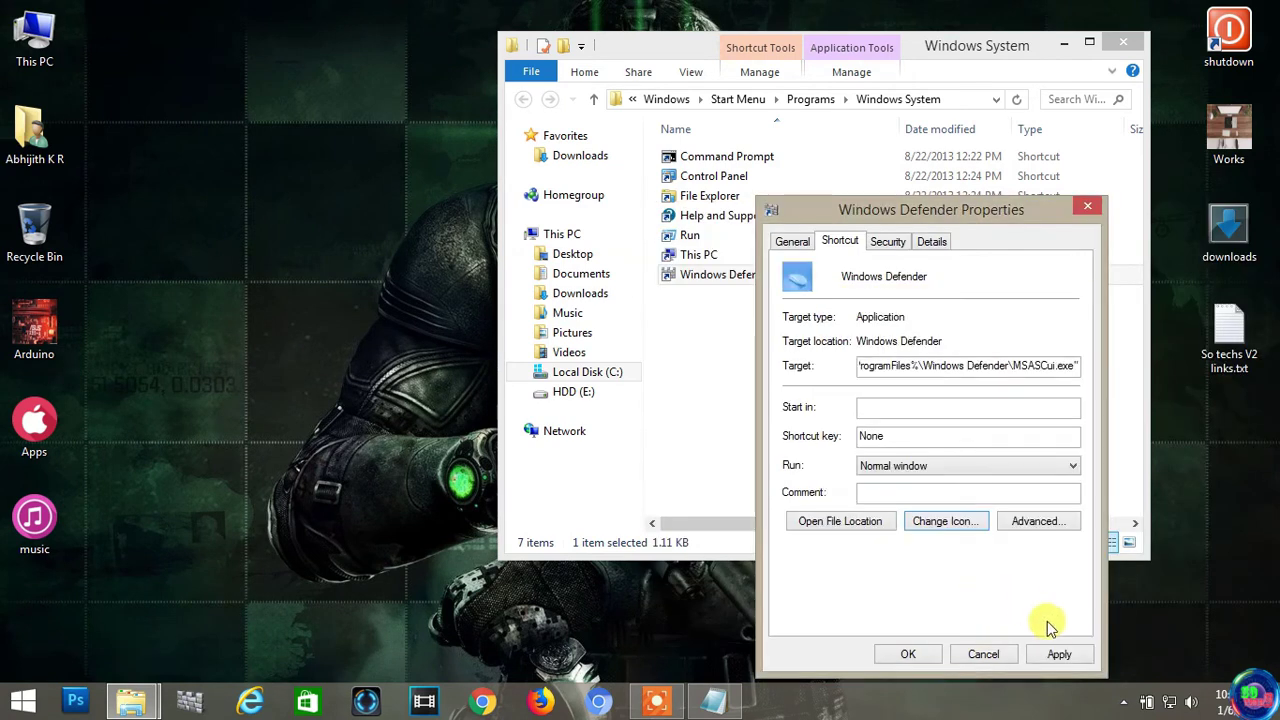
pyautogui.click(1058, 652)
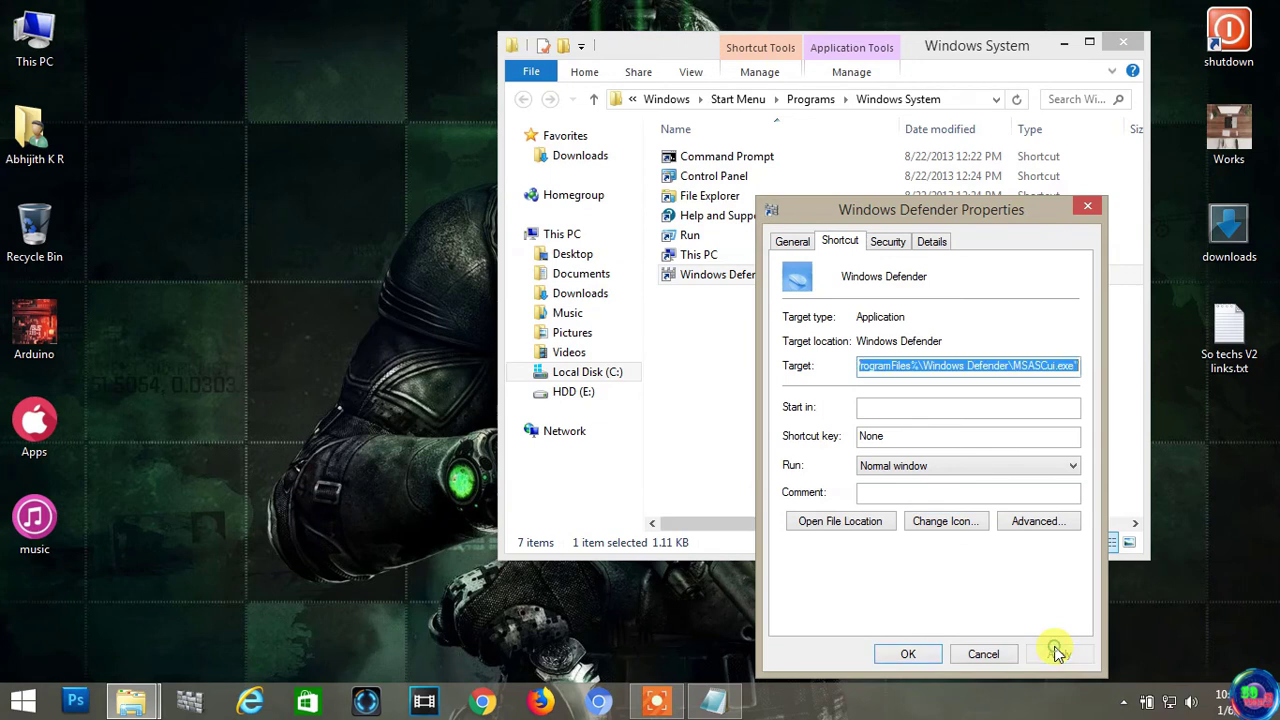
pyautogui.click(930, 652)
# - Unpin and re-pin Windows Defender to the taskbar, move it left, and launch it
pyautogui.rightClick(850, 274)
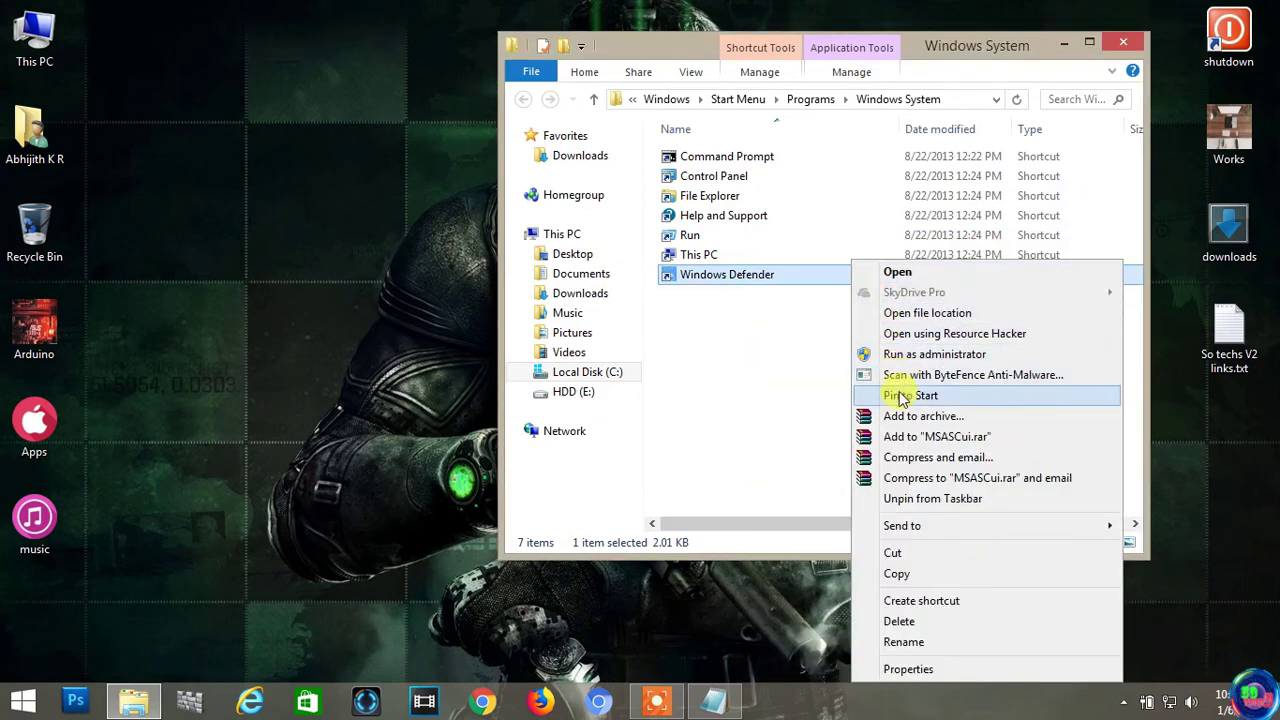
pyautogui.click(880, 498)
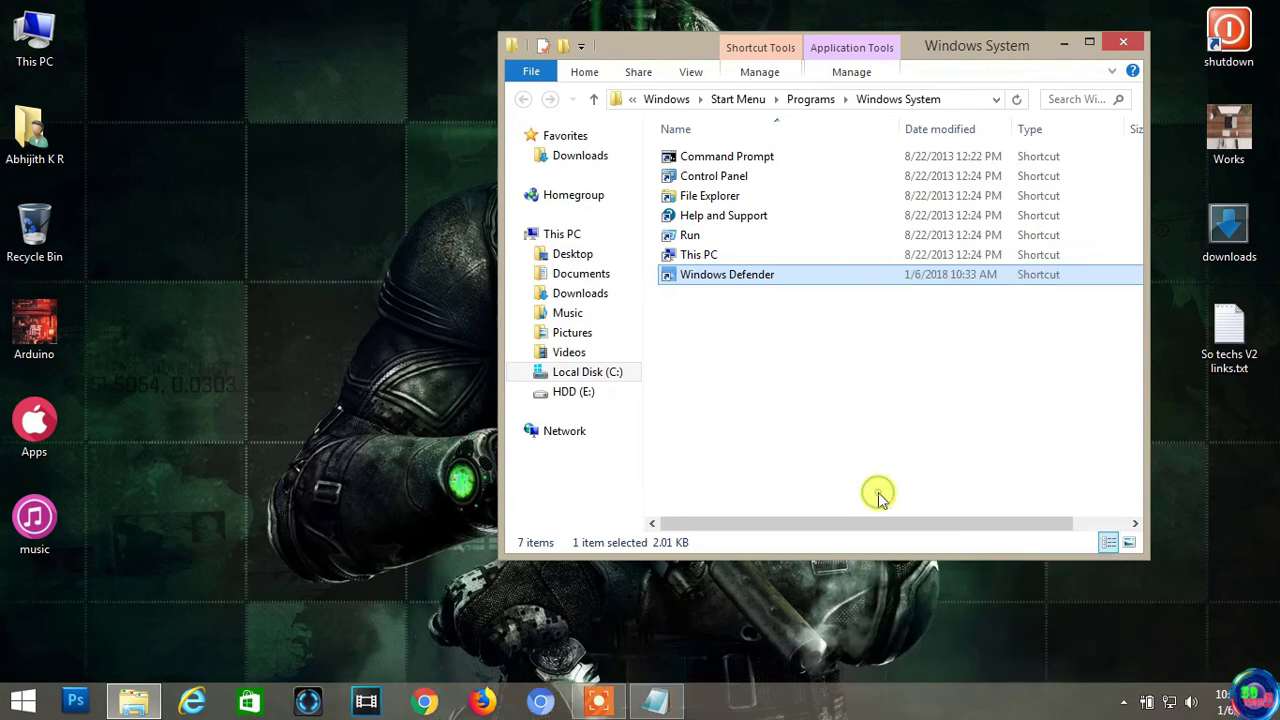
pyautogui.rightClick(816, 284)
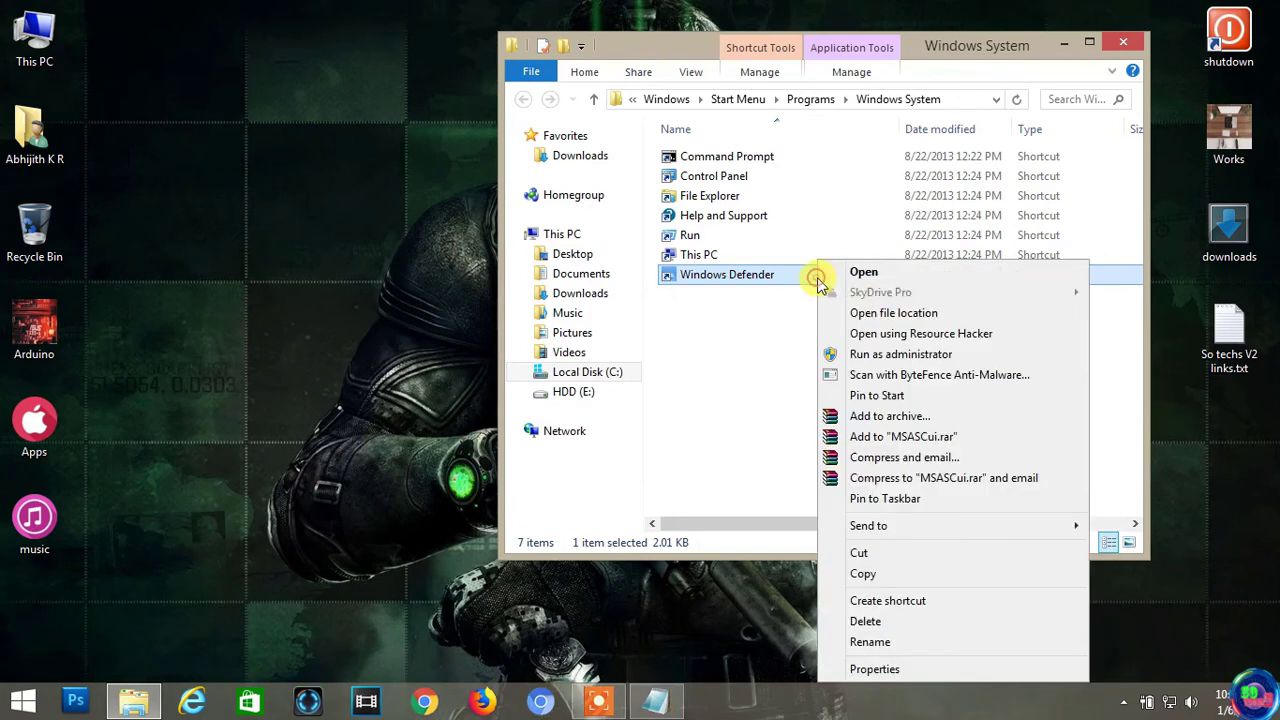
pyautogui.click(897, 499)
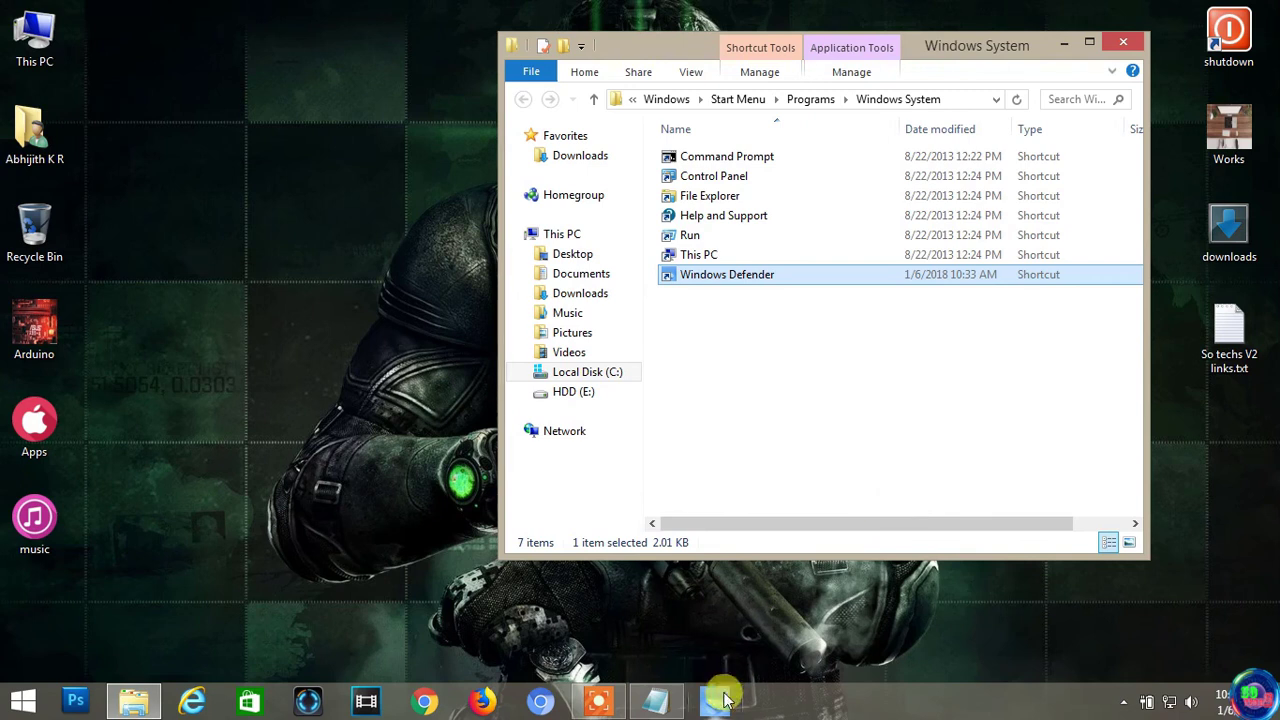
pyautogui.moveTo(715, 700); pyautogui.dragTo(128, 706)
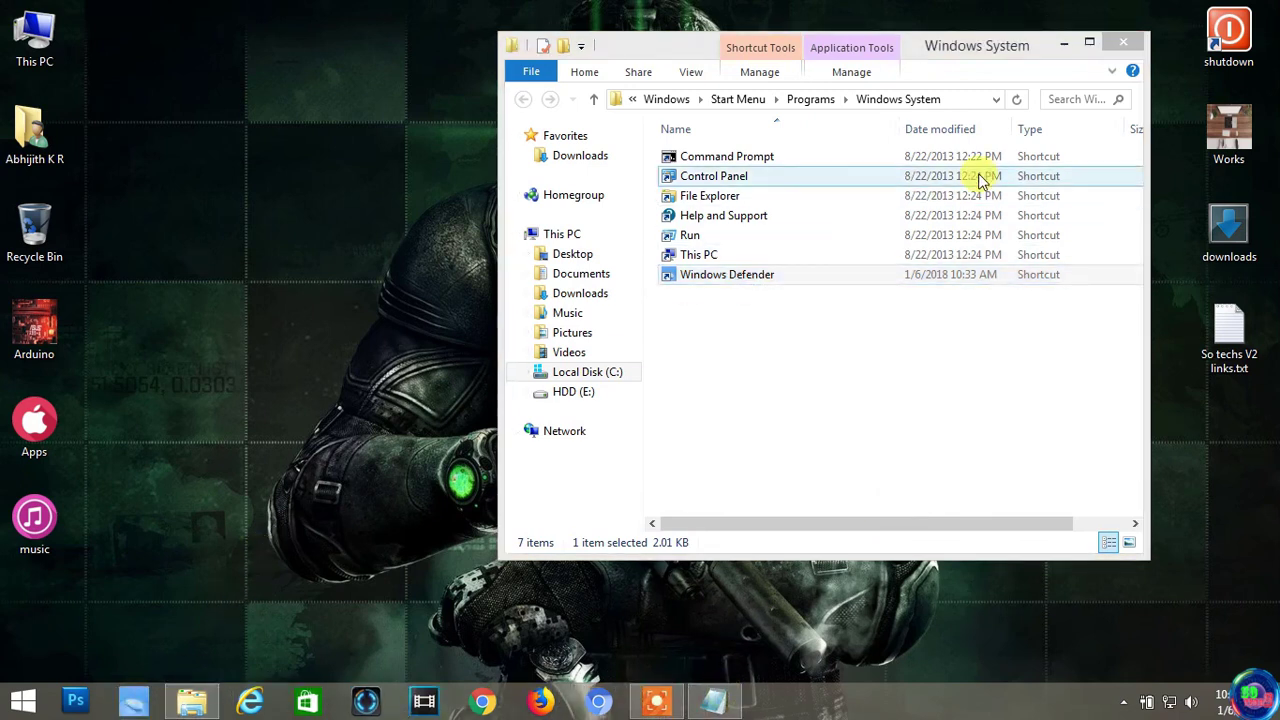
pyautogui.click(1117, 38)
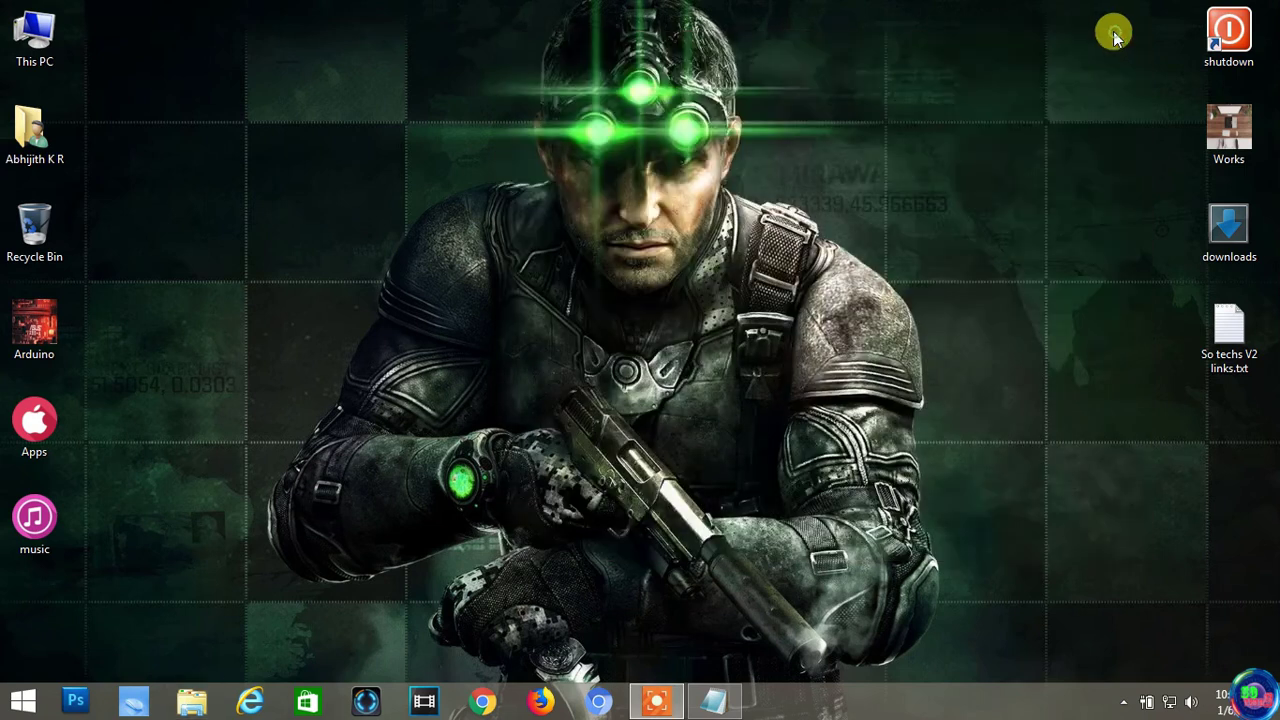
pyautogui.click(120, 706)
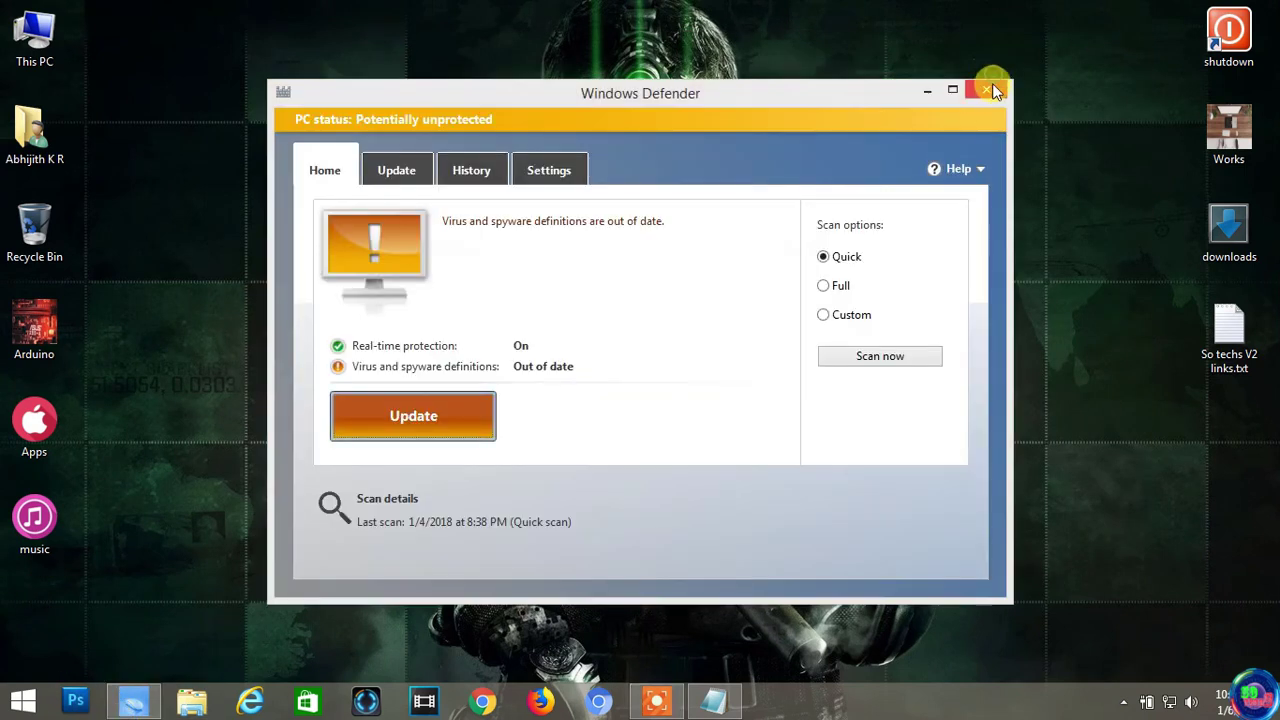
# - Close Windows Defender, search Start for Internet Explorer, and bring up its options
pyautogui.click(992, 80)
pyautogui.rightClick(250, 700)
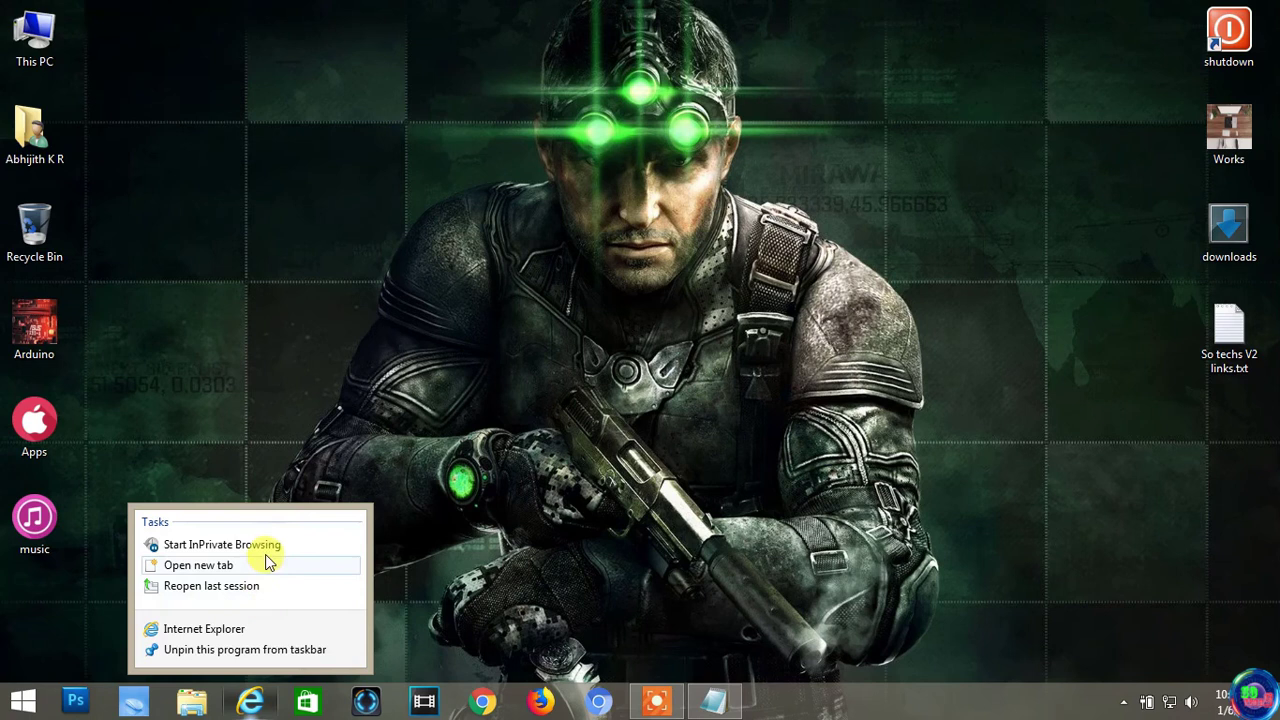
pyautogui.click(146, 538)
pyautogui.press('super')
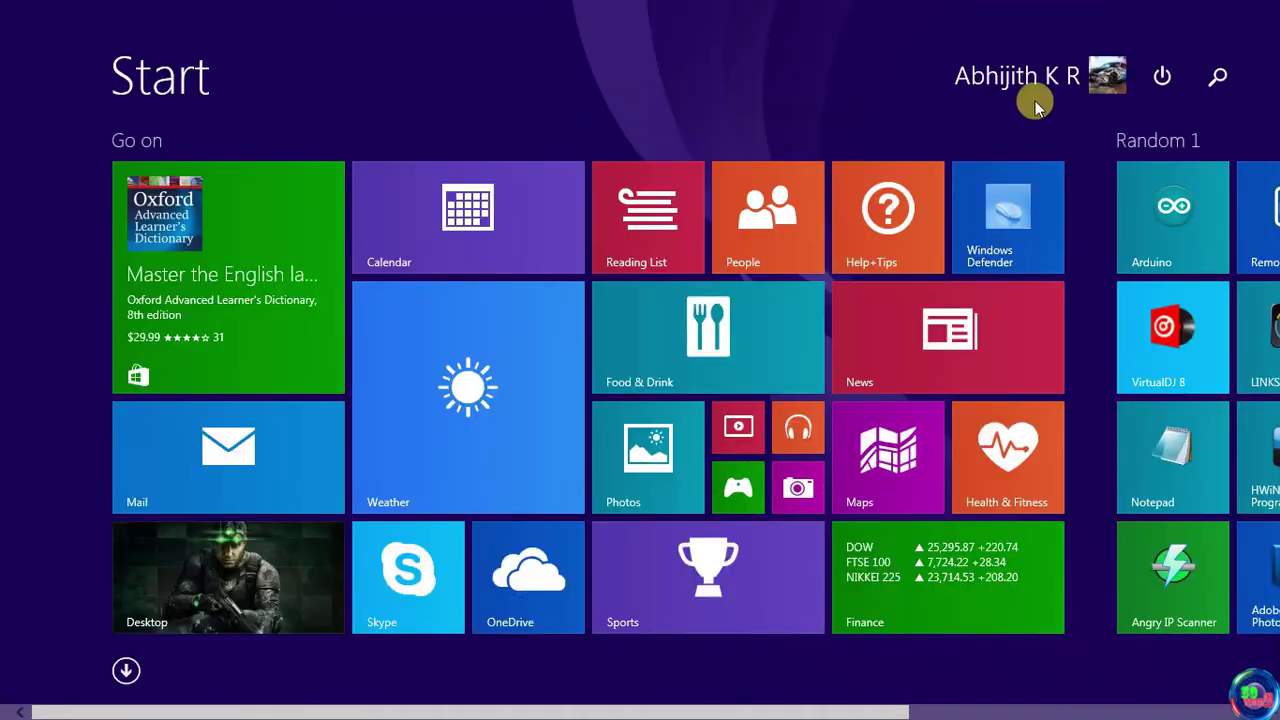
pyautogui.click(1222, 74)
pyautogui.write('et Explorer')
pyautogui.rightClick(1075, 240)
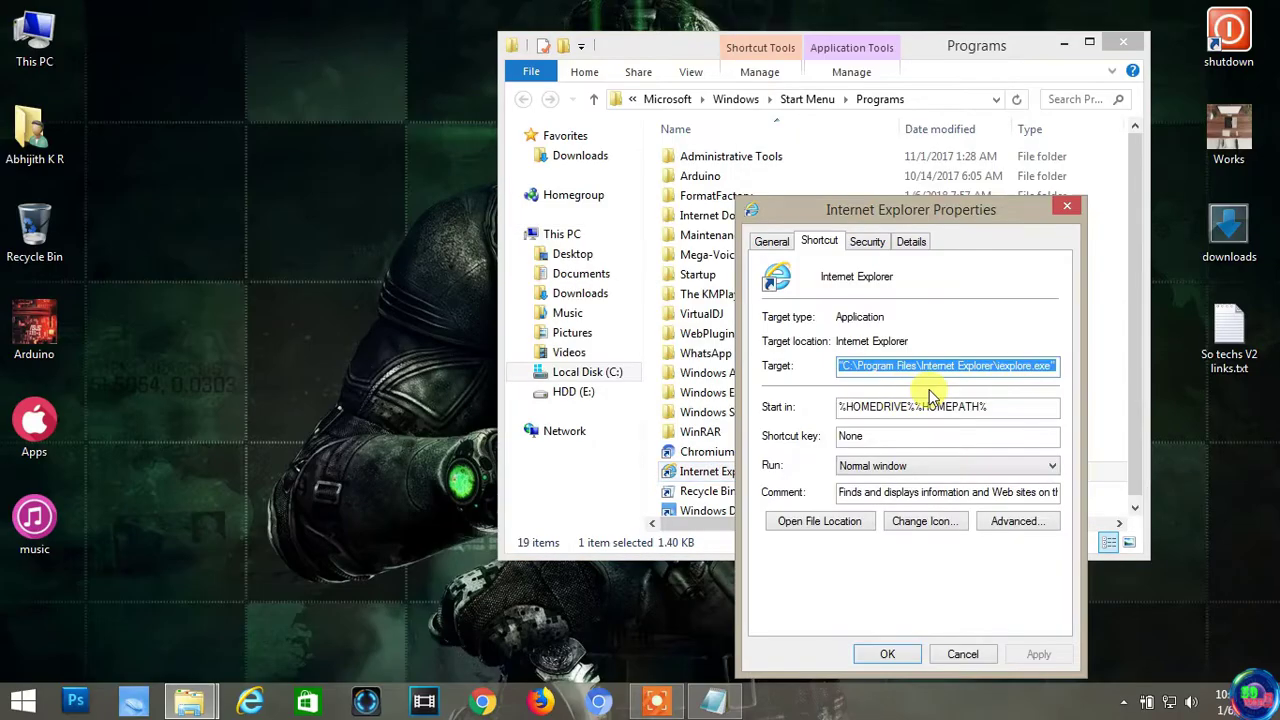
# - Set the Internet Explorer shortcut's icon to favicon (6).ico
pyautogui.click(925, 521)
pyautogui.click(1040, 351)
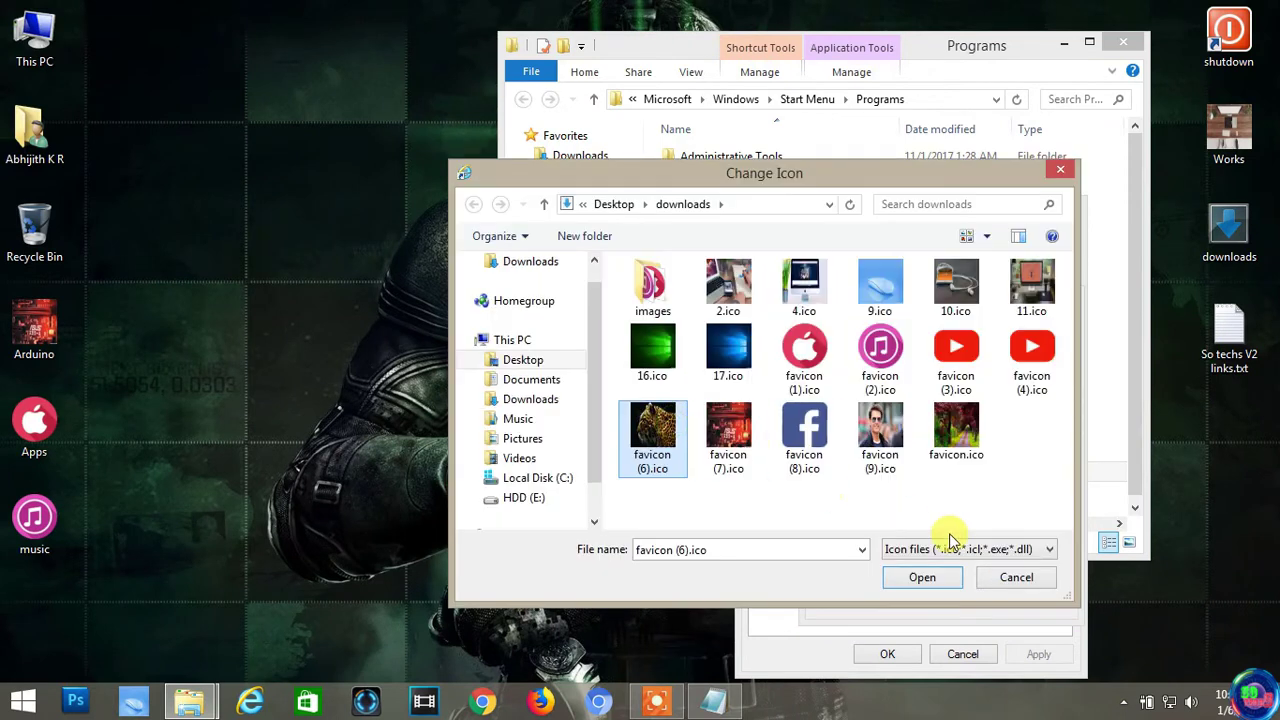
pyautogui.click(940, 576)
pyautogui.click(951, 600)
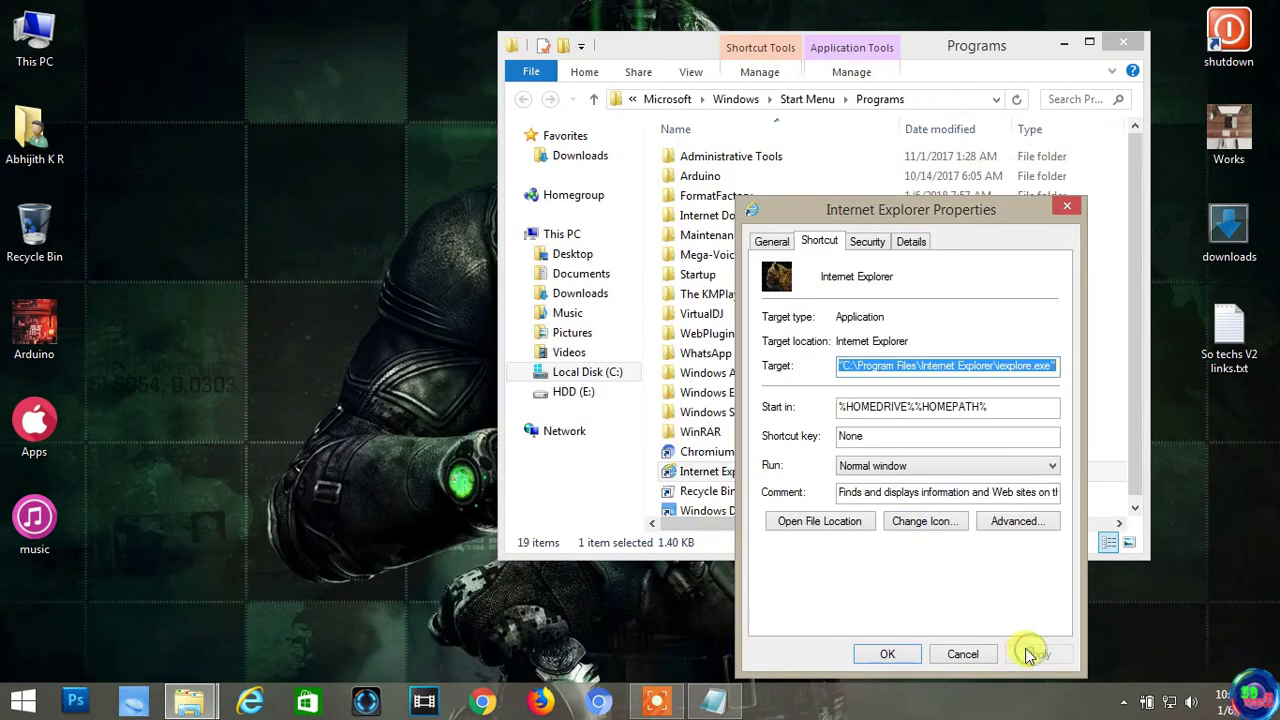
pyautogui.click(856, 655)
# - Unpin and re-pin Internet Explorer to the taskbar, then launch and close it
pyautogui.rightClick(740, 472)
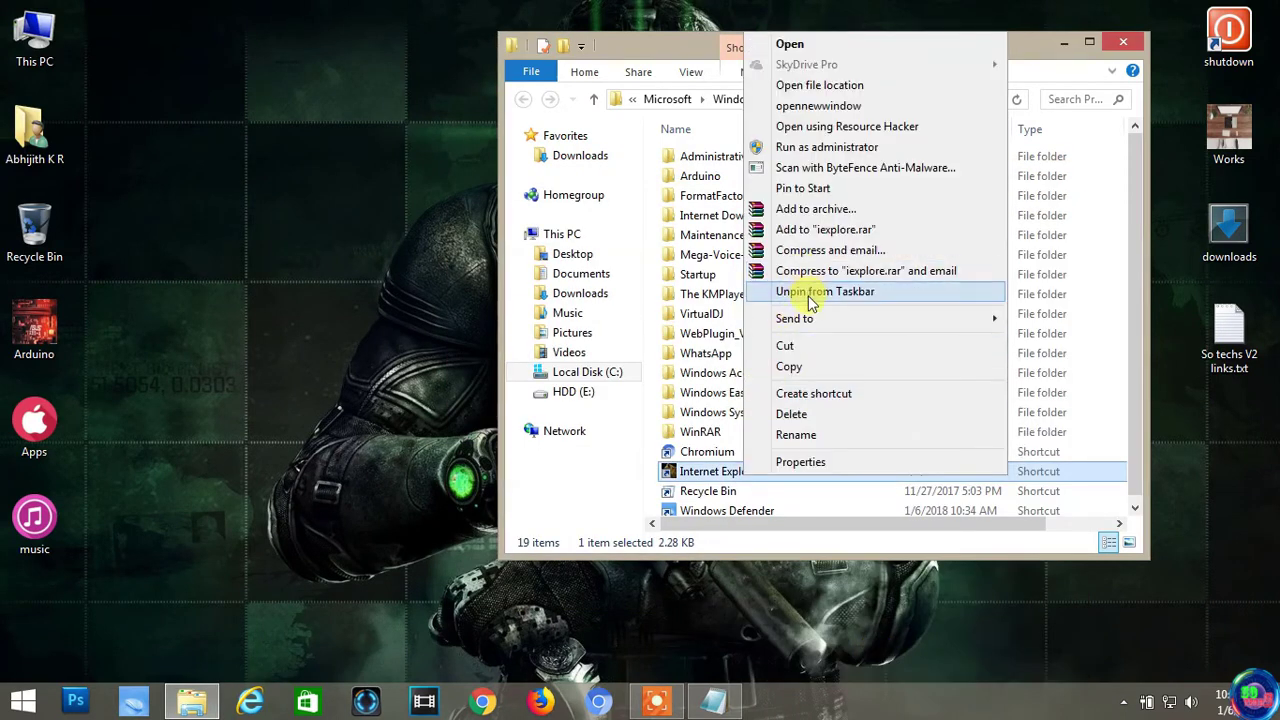
pyautogui.click(808, 288)
pyautogui.rightClick(766, 471)
pyautogui.click(849, 287)
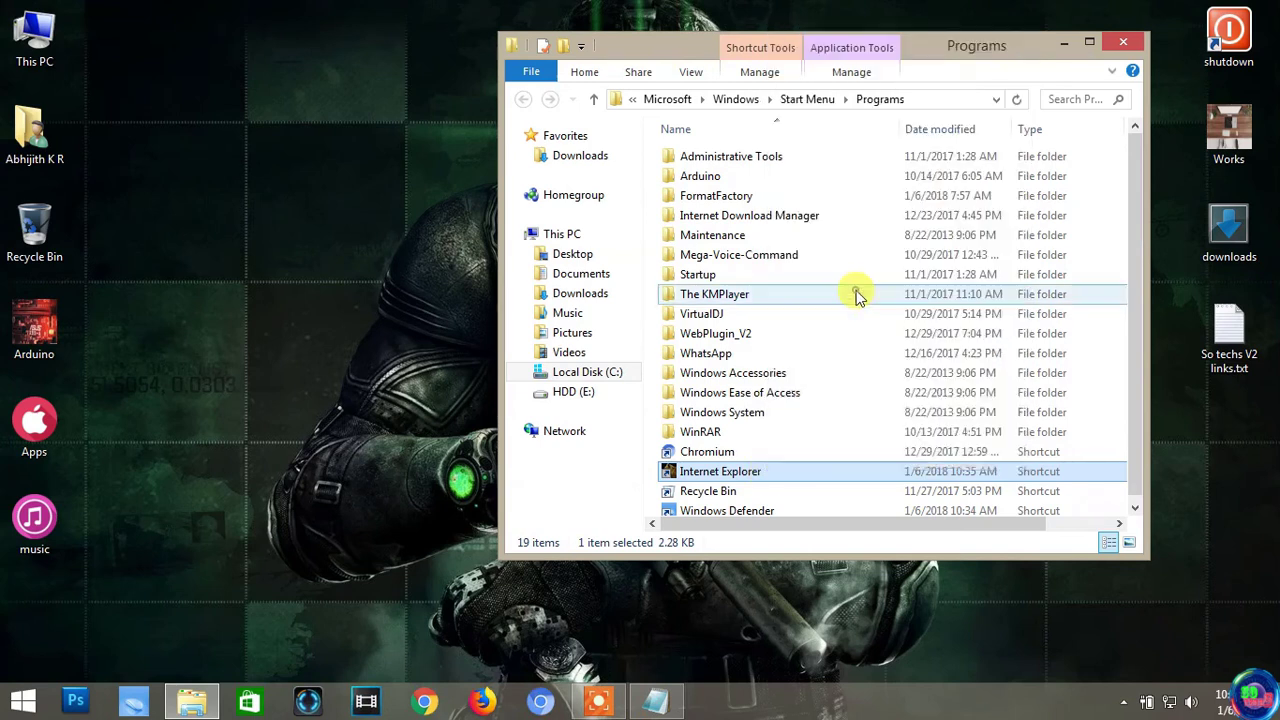
pyautogui.click(545, 702)
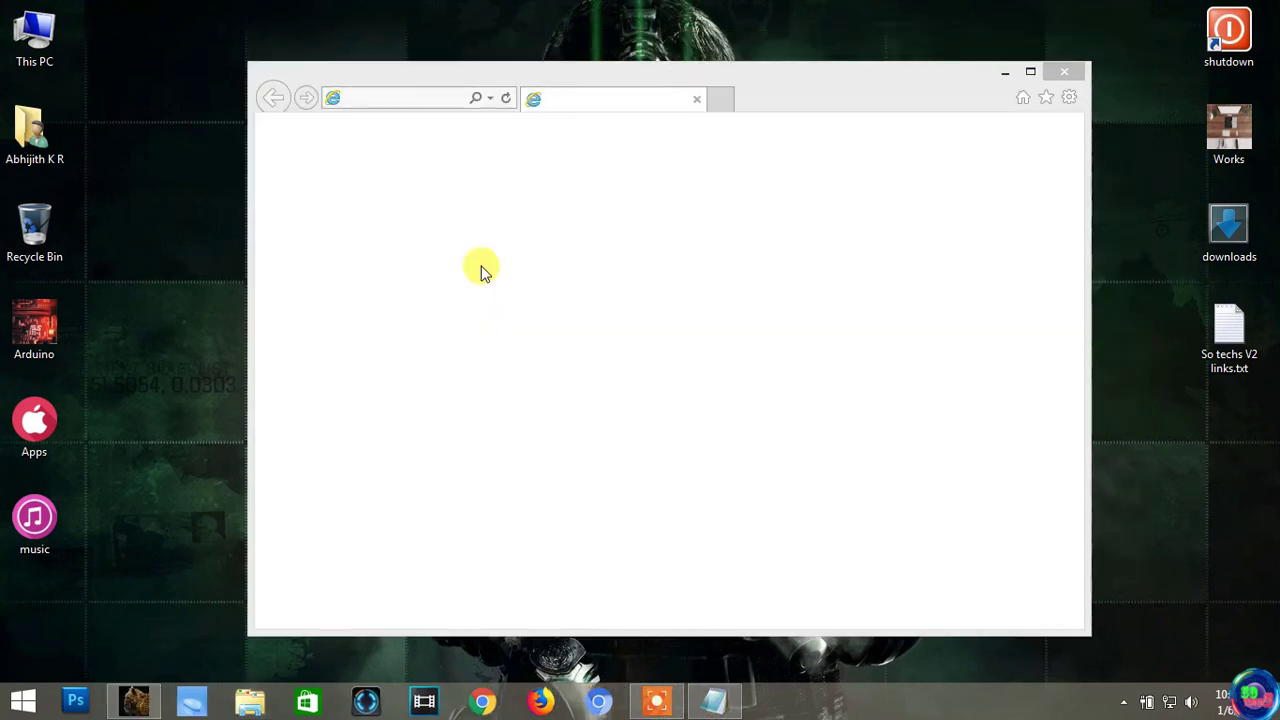
pyautogui.click(1064, 71)
# - Create a desktop shortcut to the Facebook address named 'facebook'
pyautogui.rightClick(145, 332)
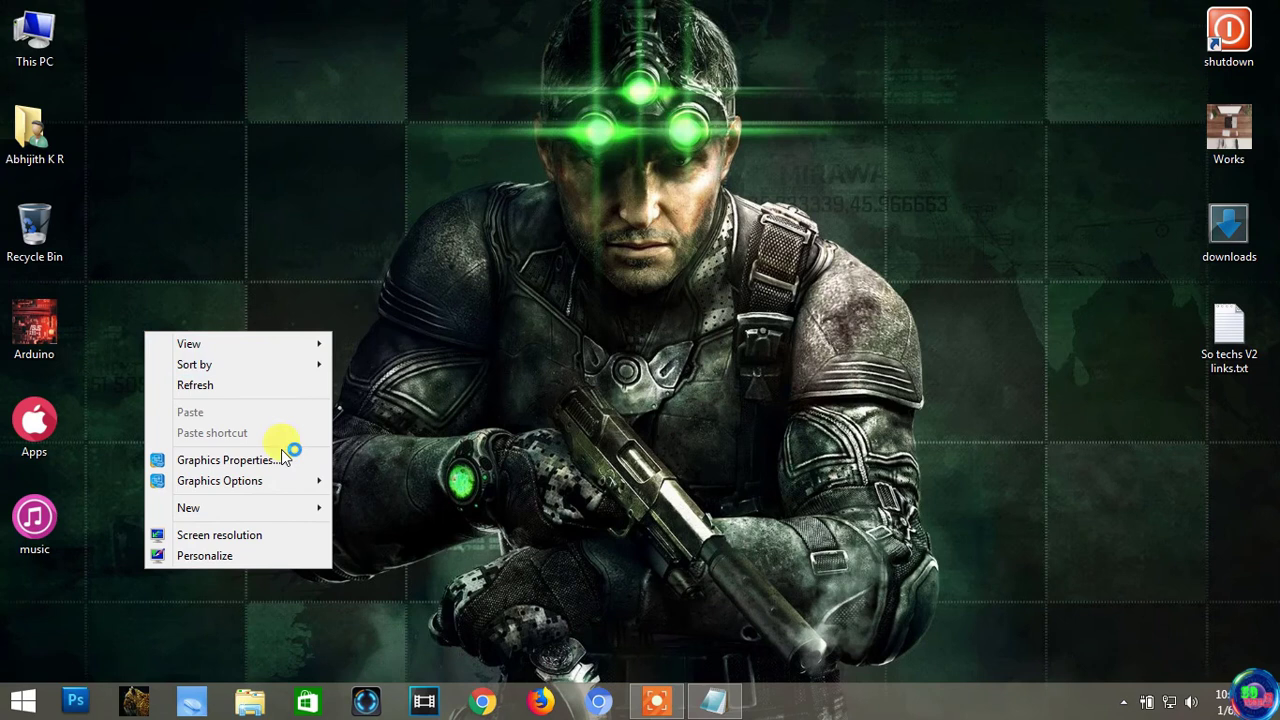
pyautogui.click(271, 508)
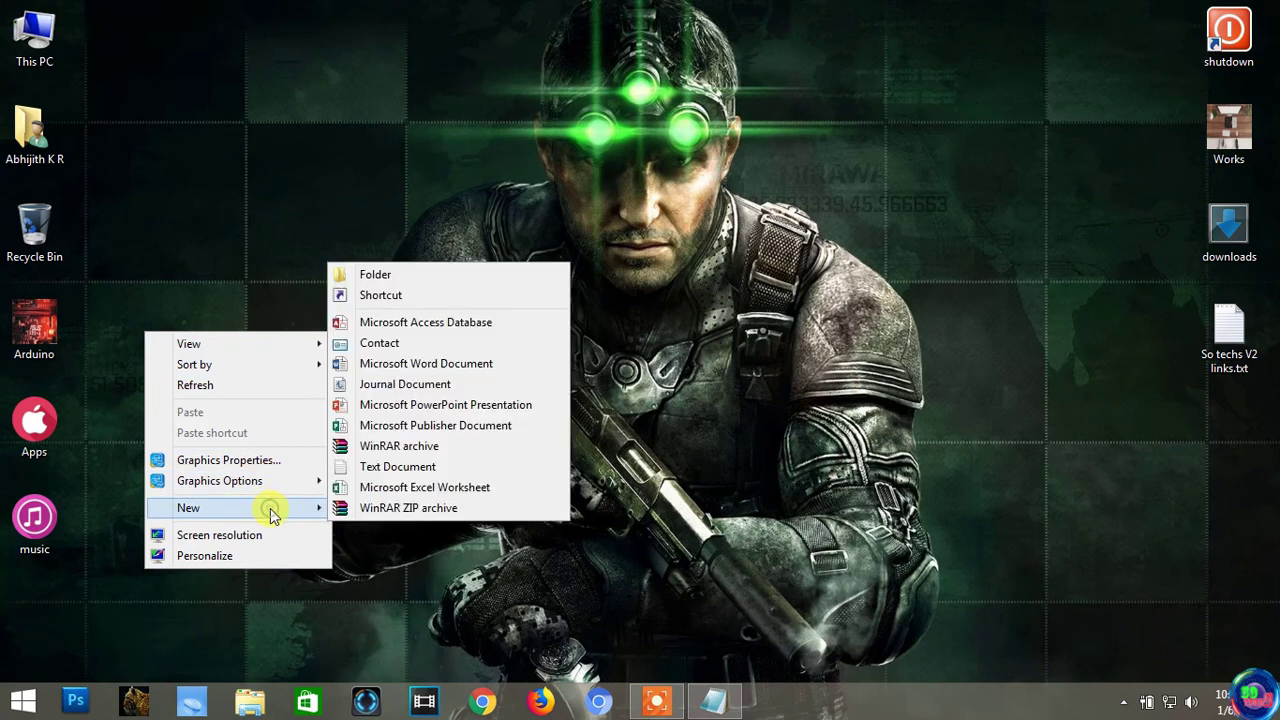
pyautogui.click(429, 293)
pyautogui.write('www.facebook.com')
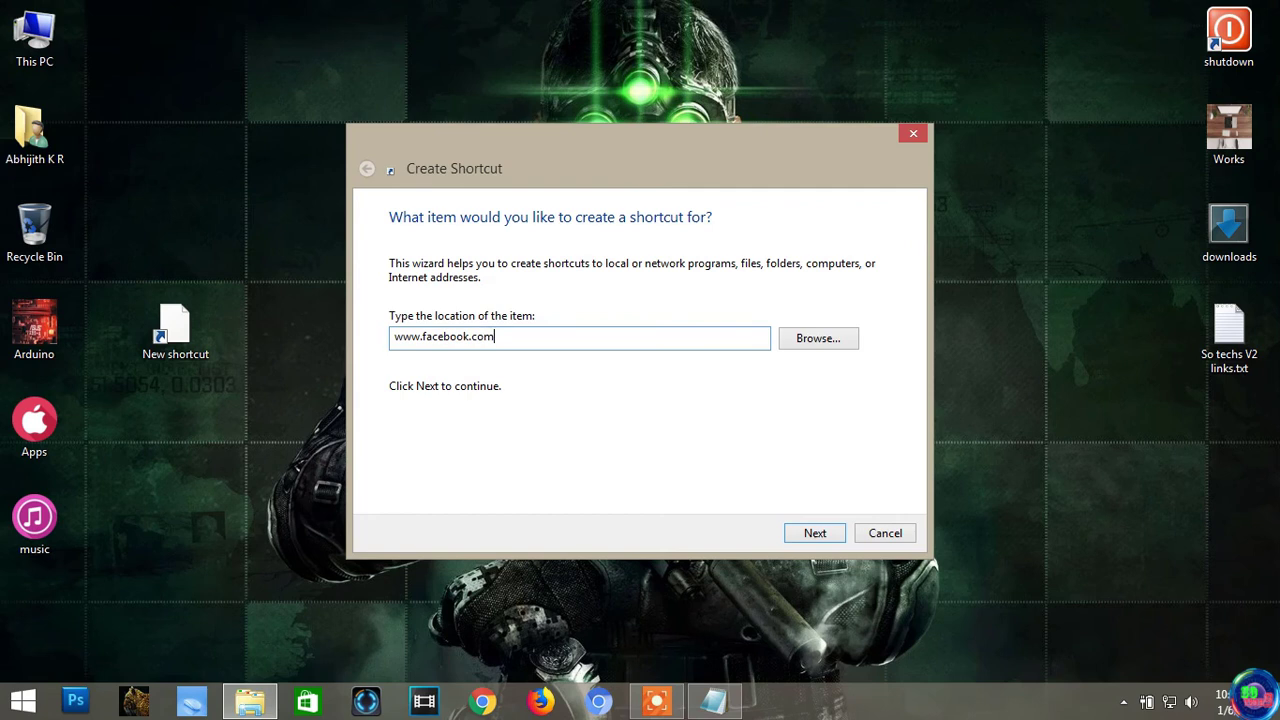
pyautogui.press('Return')
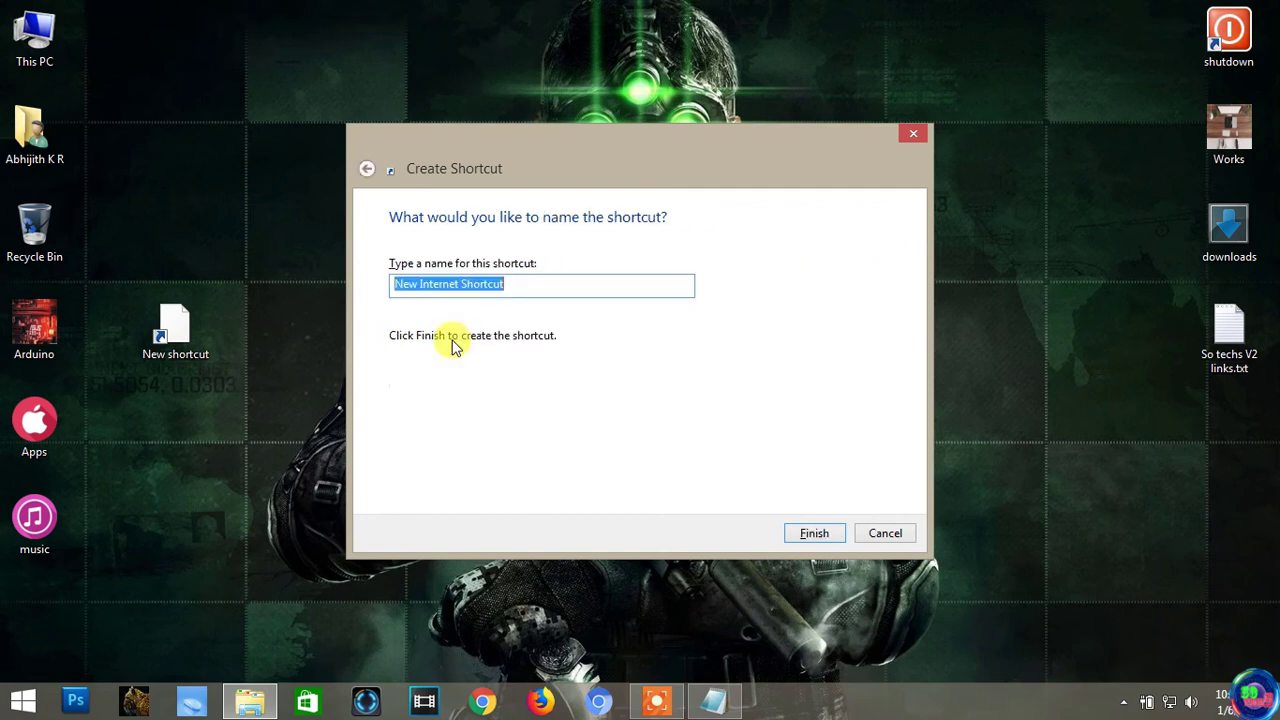
pyautogui.press('BackSpace')
pyautogui.write('face')
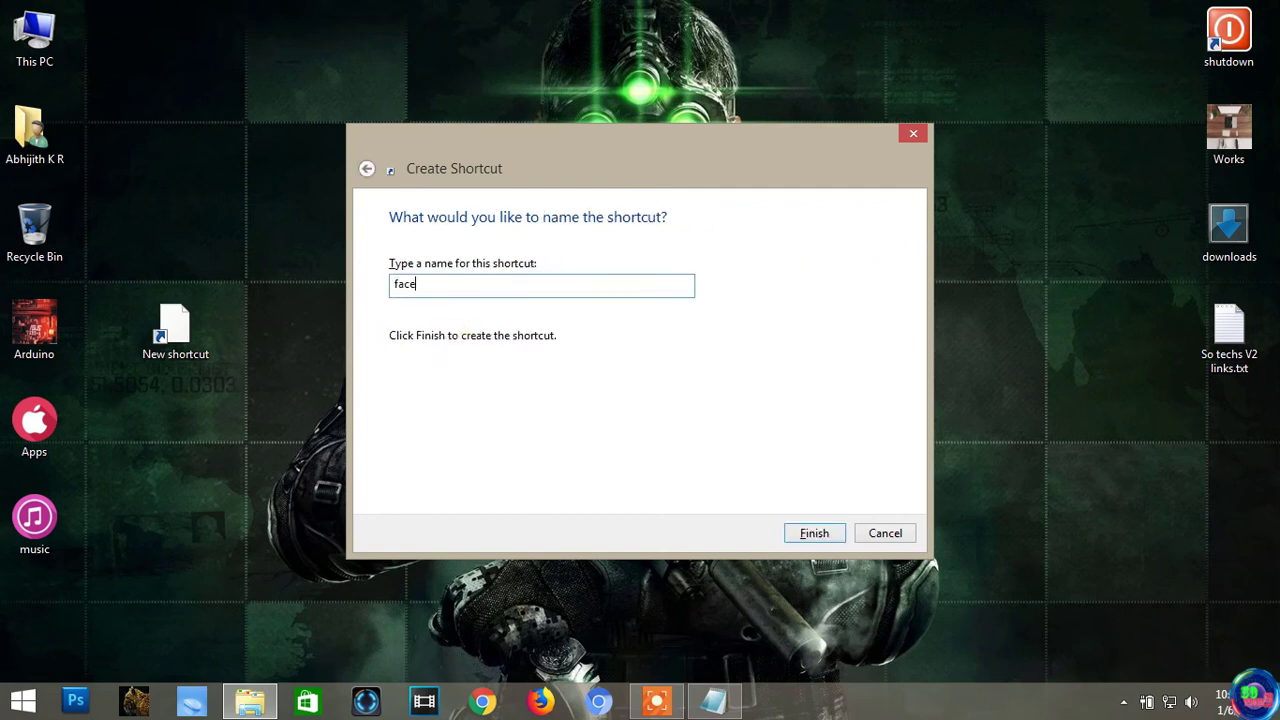
pyautogui.write('book')
pyautogui.press('Return')
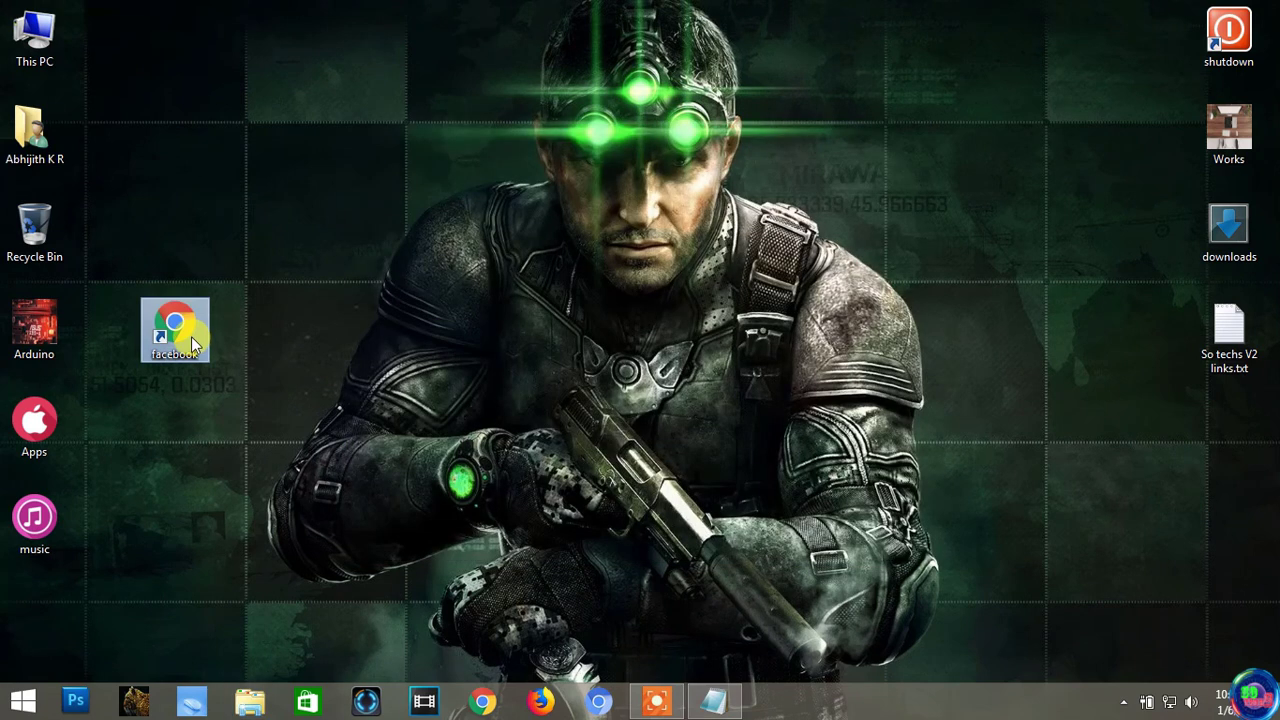
# - Give the facebook shortcut the photo icon favicon (9).ico
pyautogui.rightClick(193, 350)
pyautogui.click(260, 578)
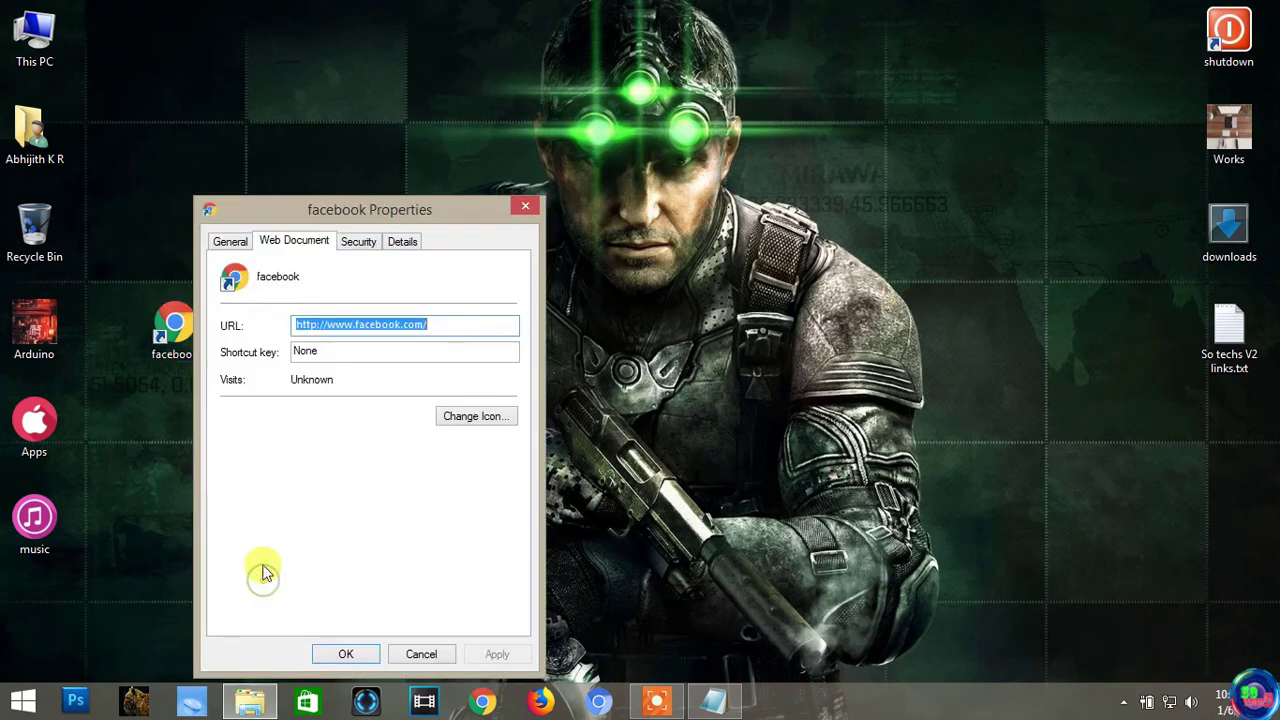
pyautogui.click(468, 420)
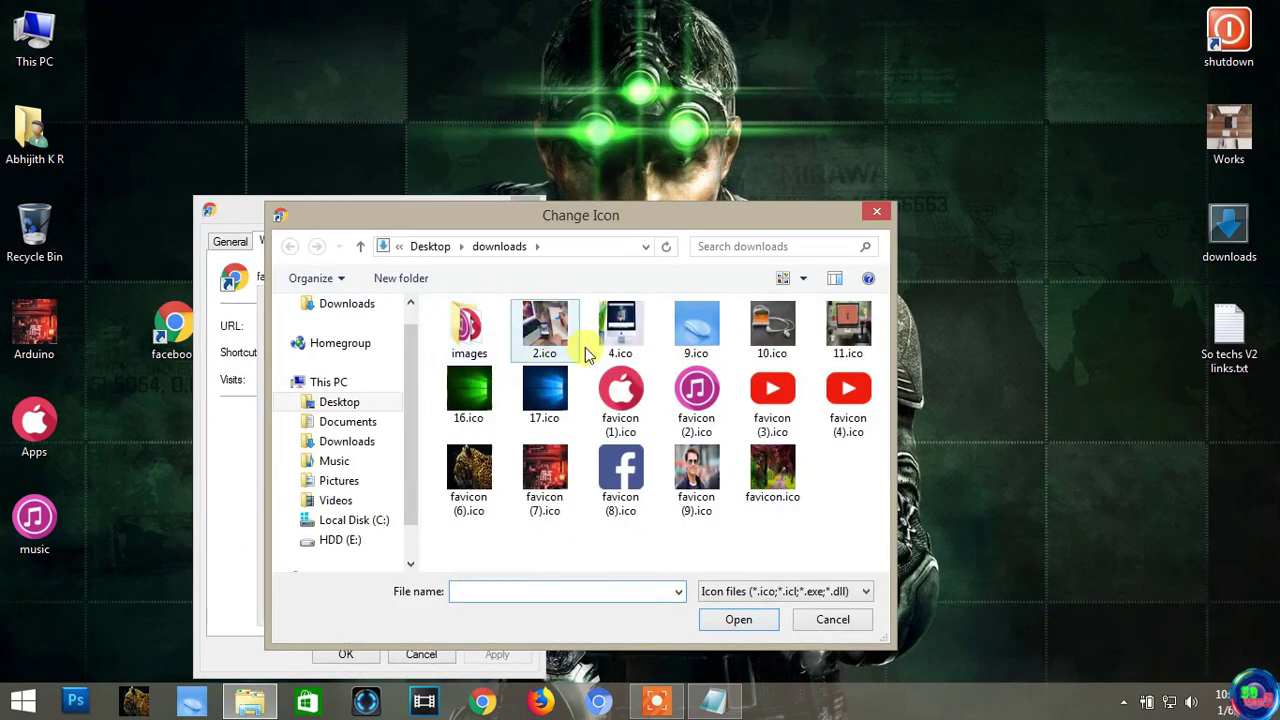
pyautogui.click(684, 487)
pyautogui.click(700, 470)
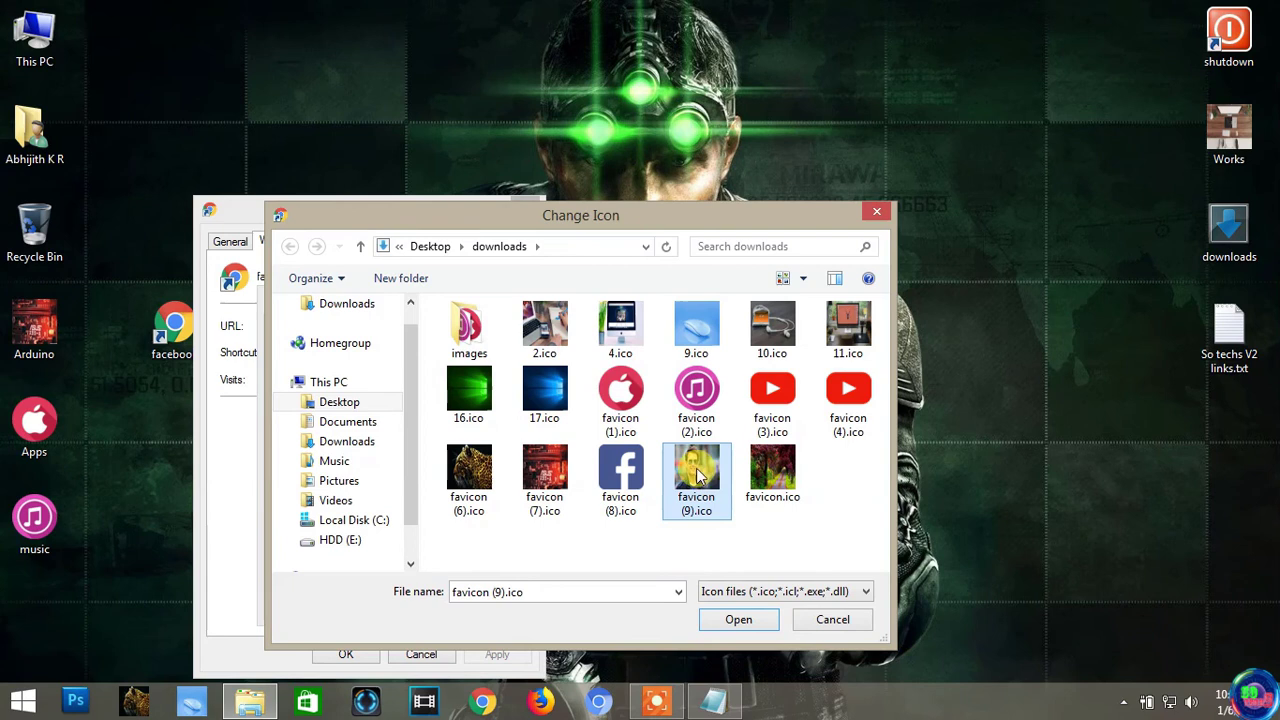
pyautogui.click(736, 618)
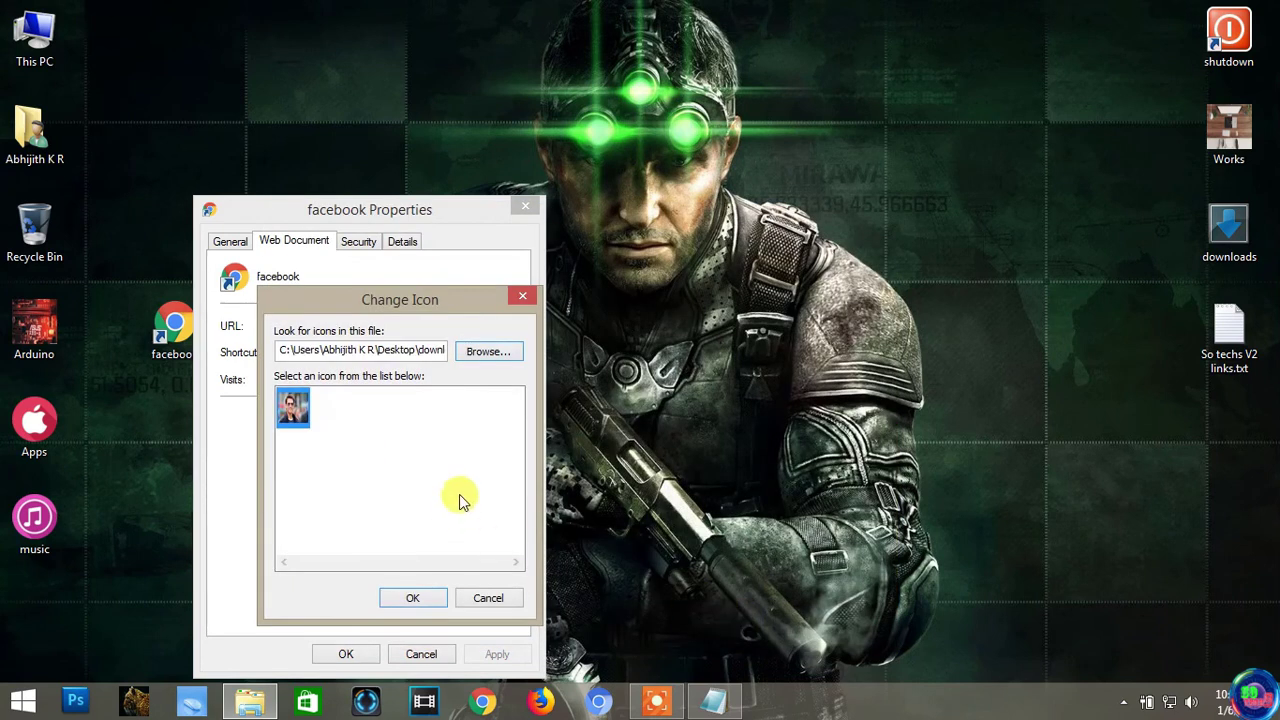
pyautogui.click(415, 598)
pyautogui.click(497, 654)
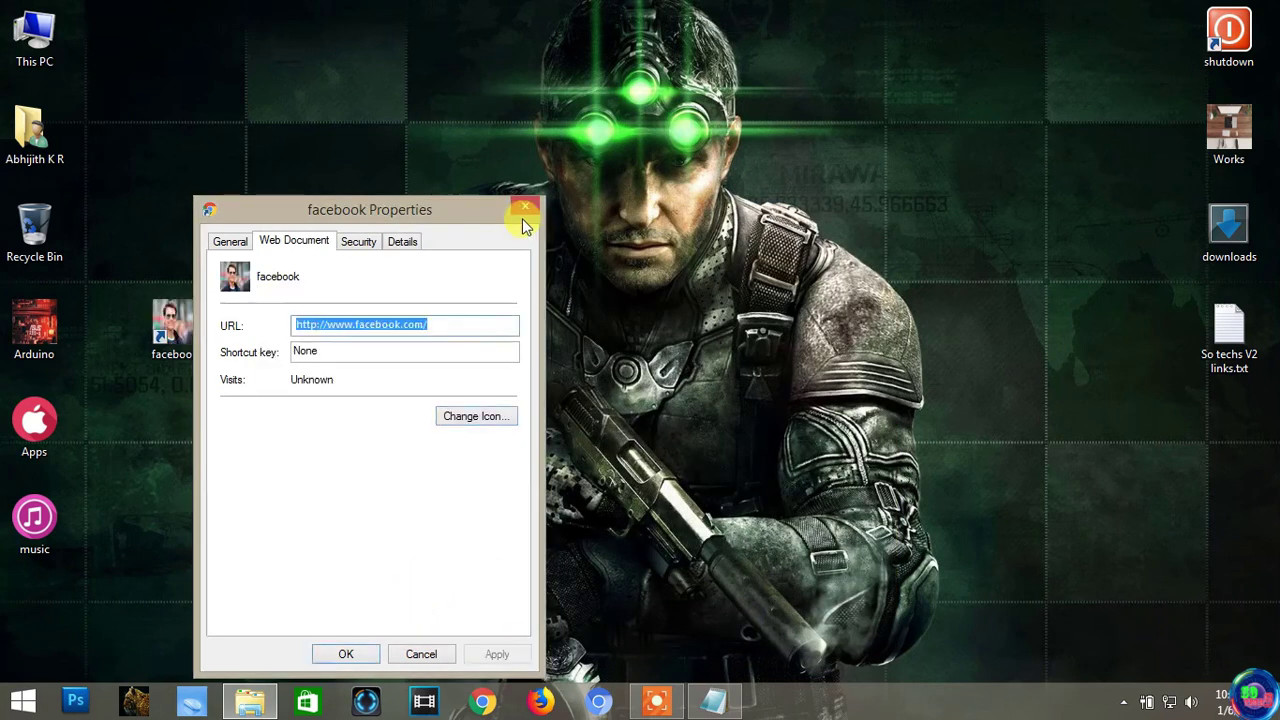
pyautogui.click(525, 210)
# - Open the facebook shortcut to test it, then close the Facebook browser window
pyautogui.doubleClick(190, 320)
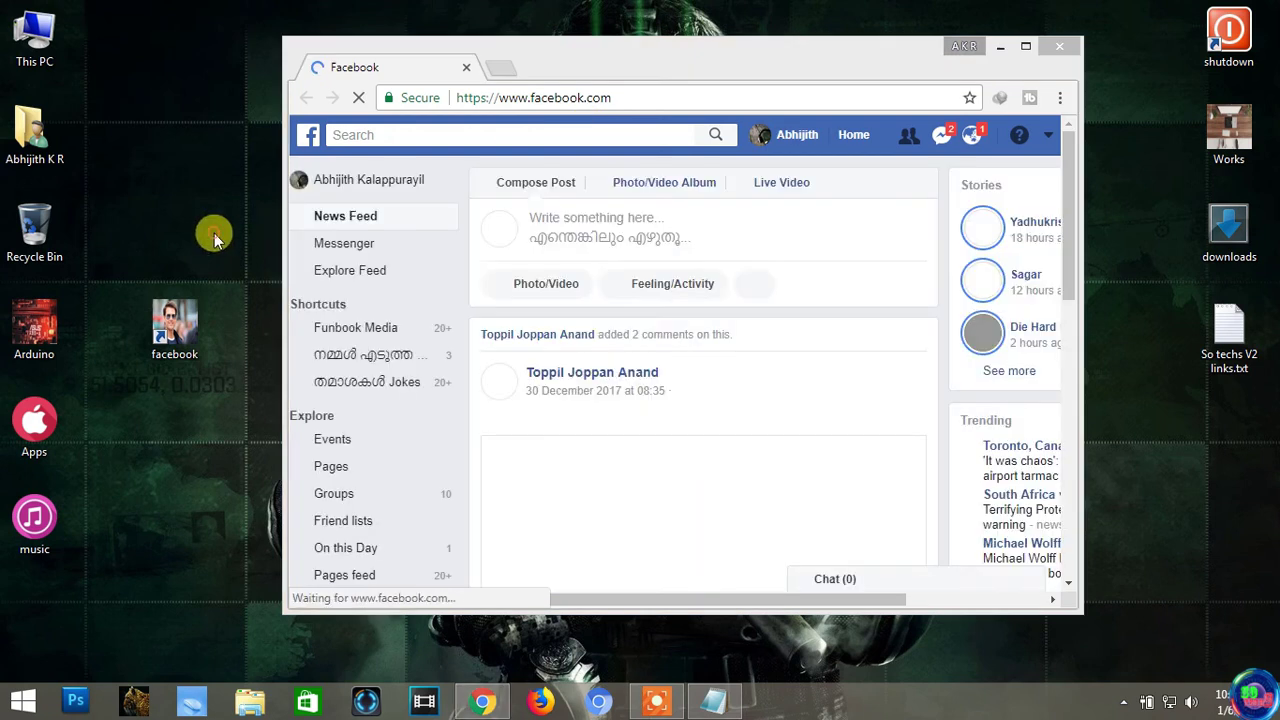
pyautogui.rightClick(212, 234)
pyautogui.click(264, 287)
pyautogui.click(1000, 46)
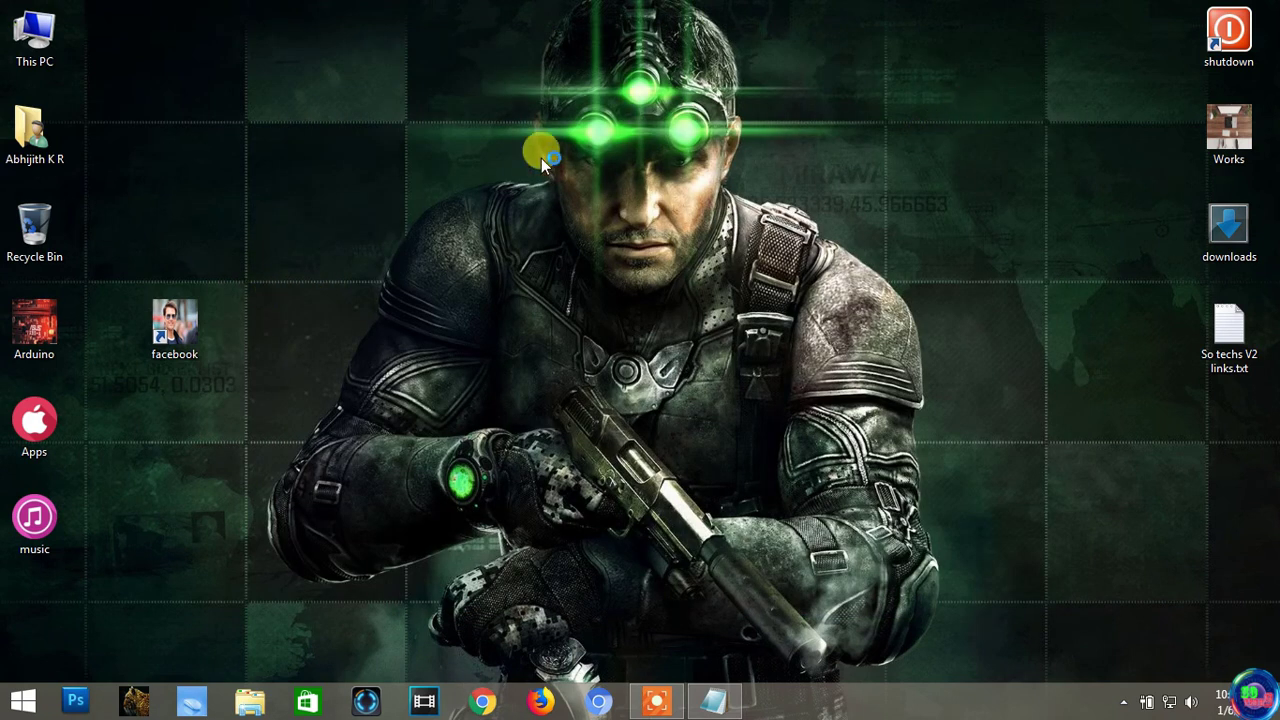
# - Create a desktop shortcut to the YouTube address named 'So Techs'
pyautogui.rightClick(258, 406)
pyautogui.moveTo(300, 599)
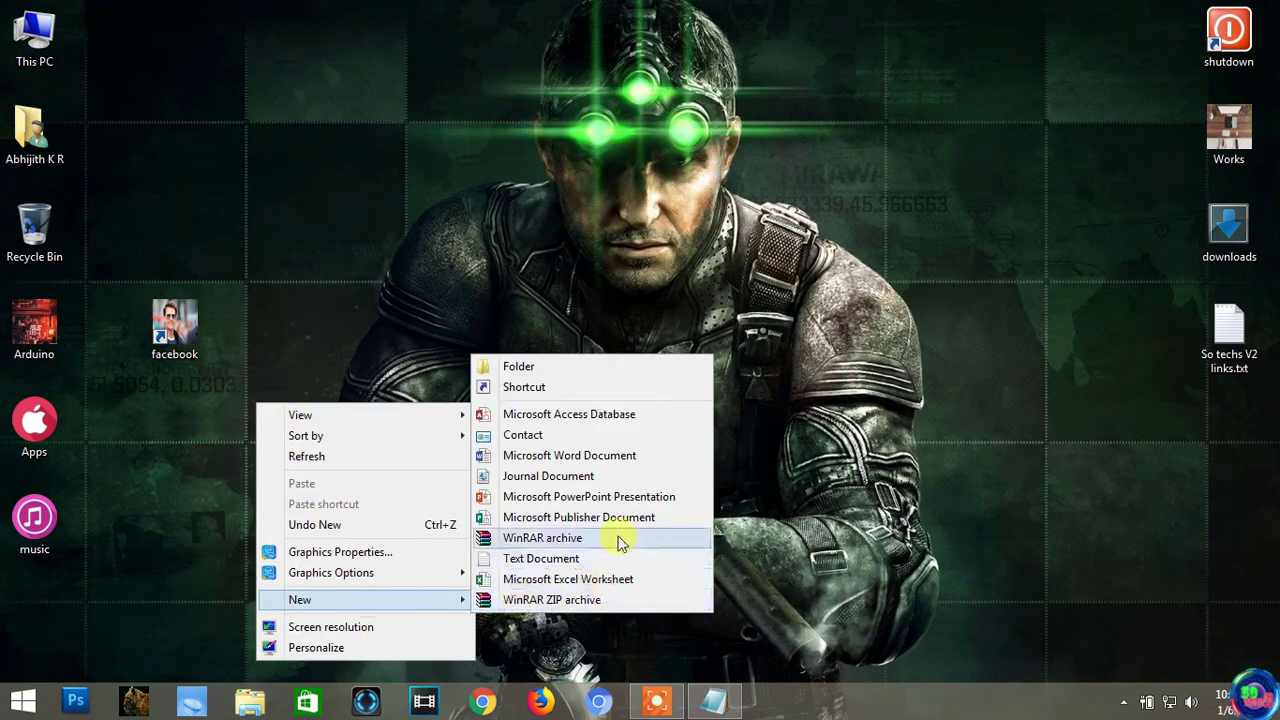
pyautogui.click(600, 387)
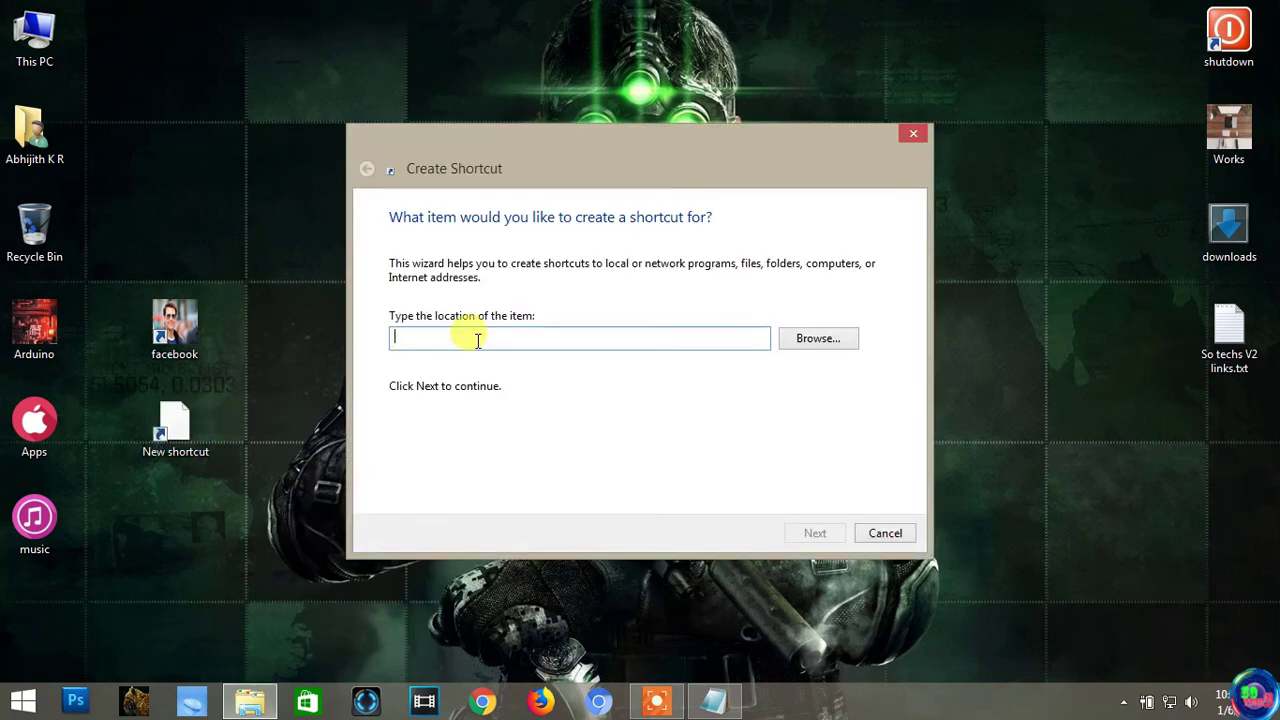
pyautogui.write('www.youtube.com')
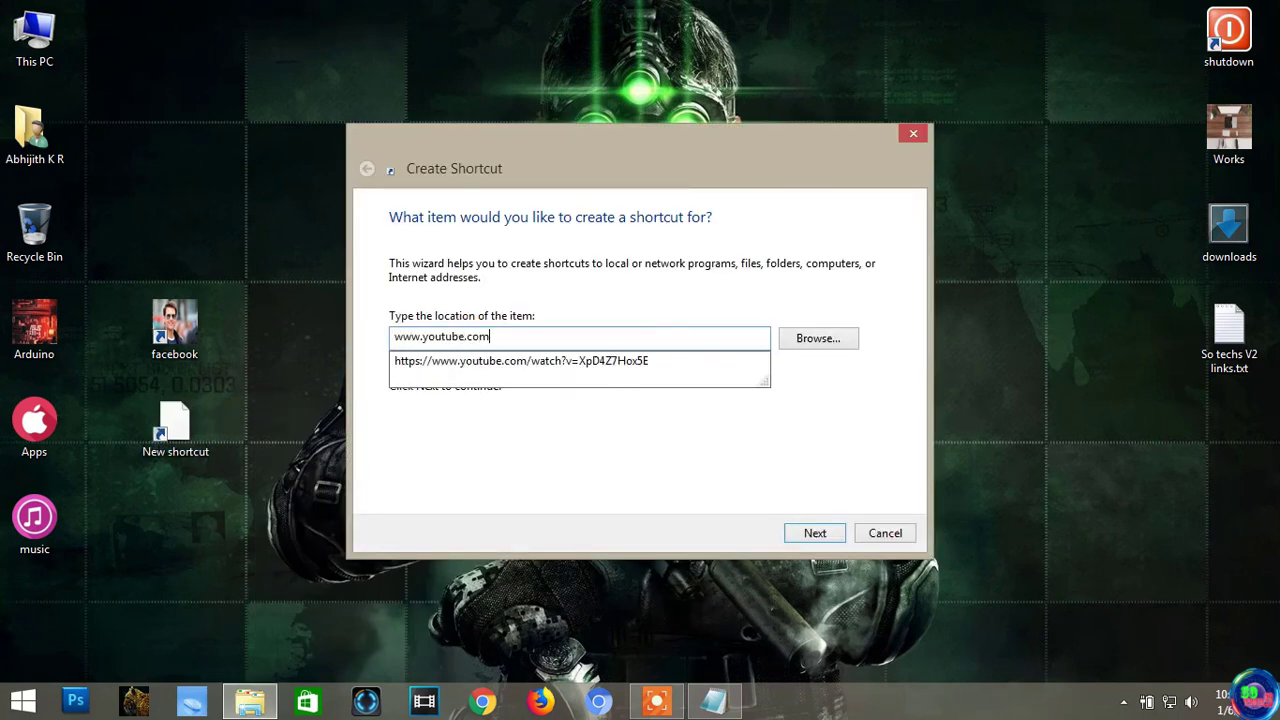
pyautogui.press('Return')
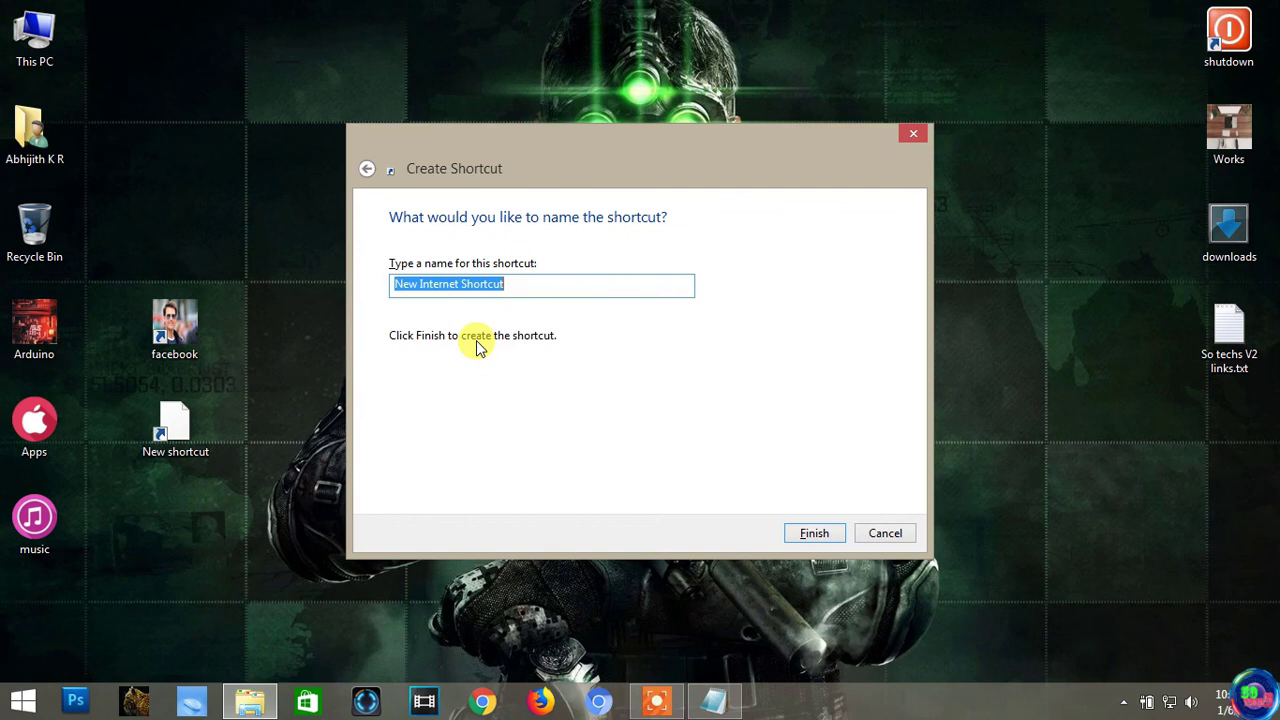
pyautogui.press('BackSpace')
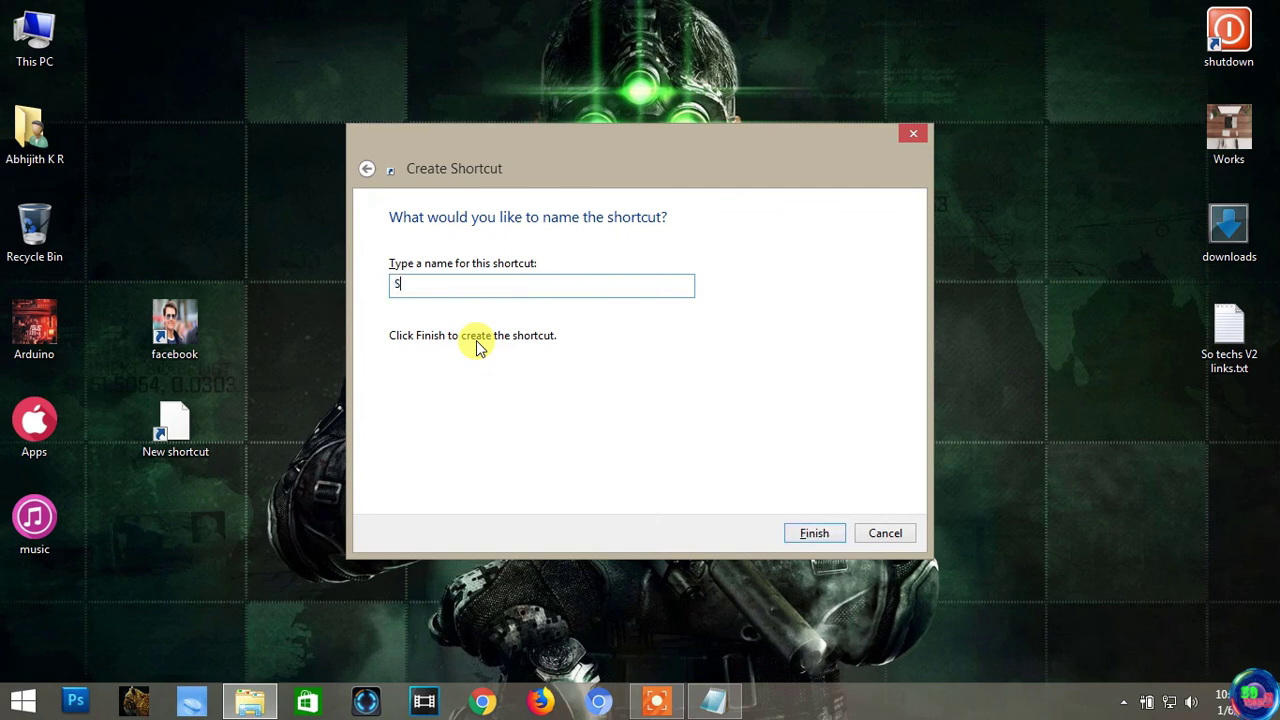
pyautogui.write('o Techs')
pyautogui.click(813, 533)
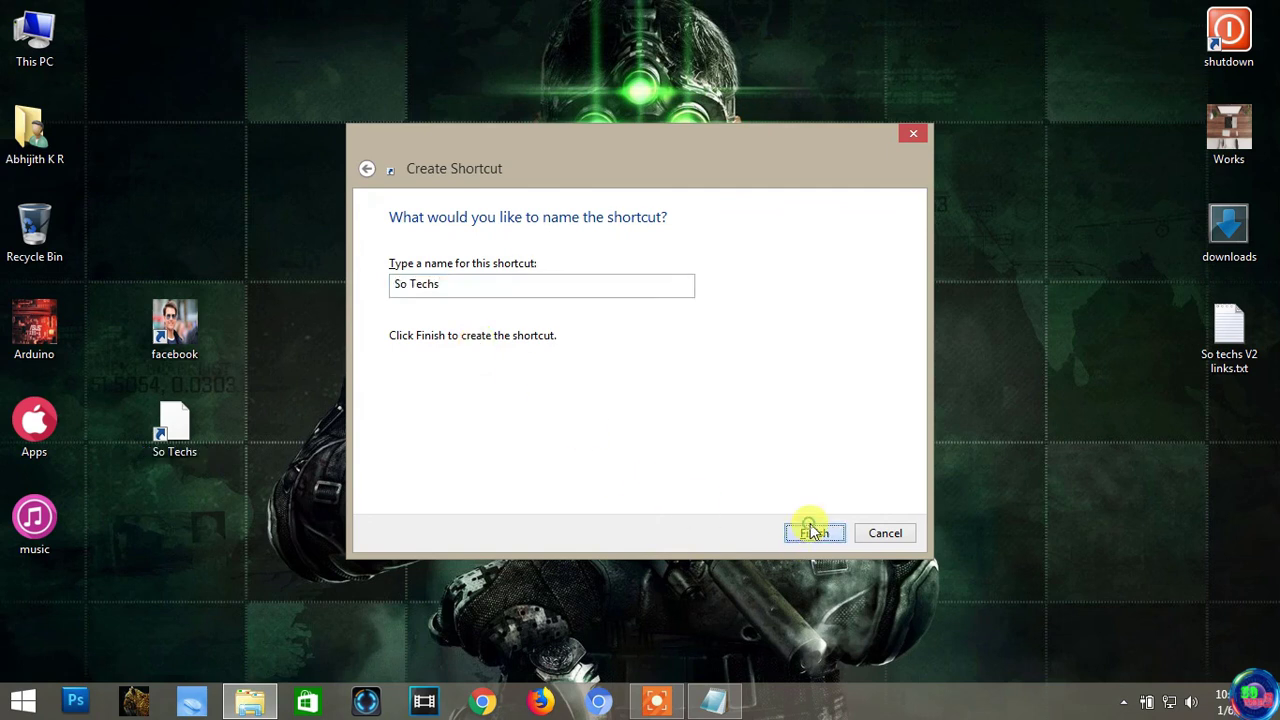
# - Give the So Techs shortcut the red YouTube icon favicon (3).ico
pyautogui.rightClick(194, 432)
pyautogui.click(280, 655)
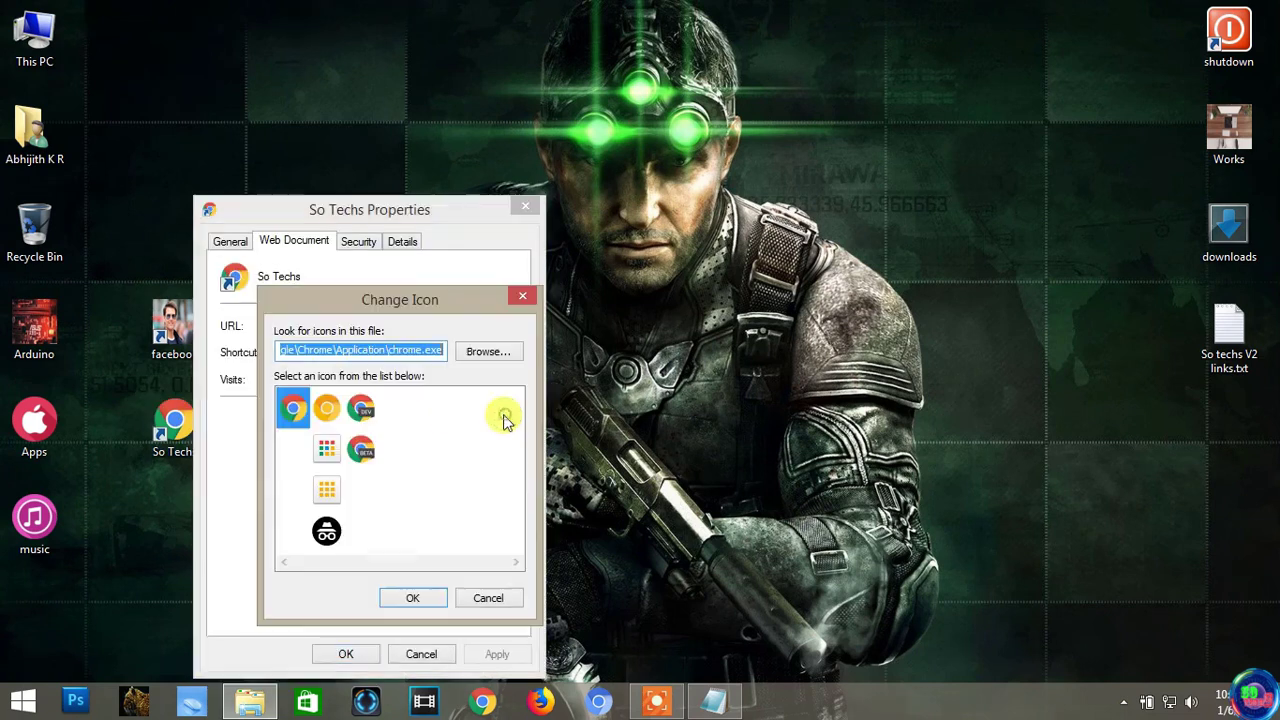
pyautogui.click(495, 352)
pyautogui.click(770, 380)
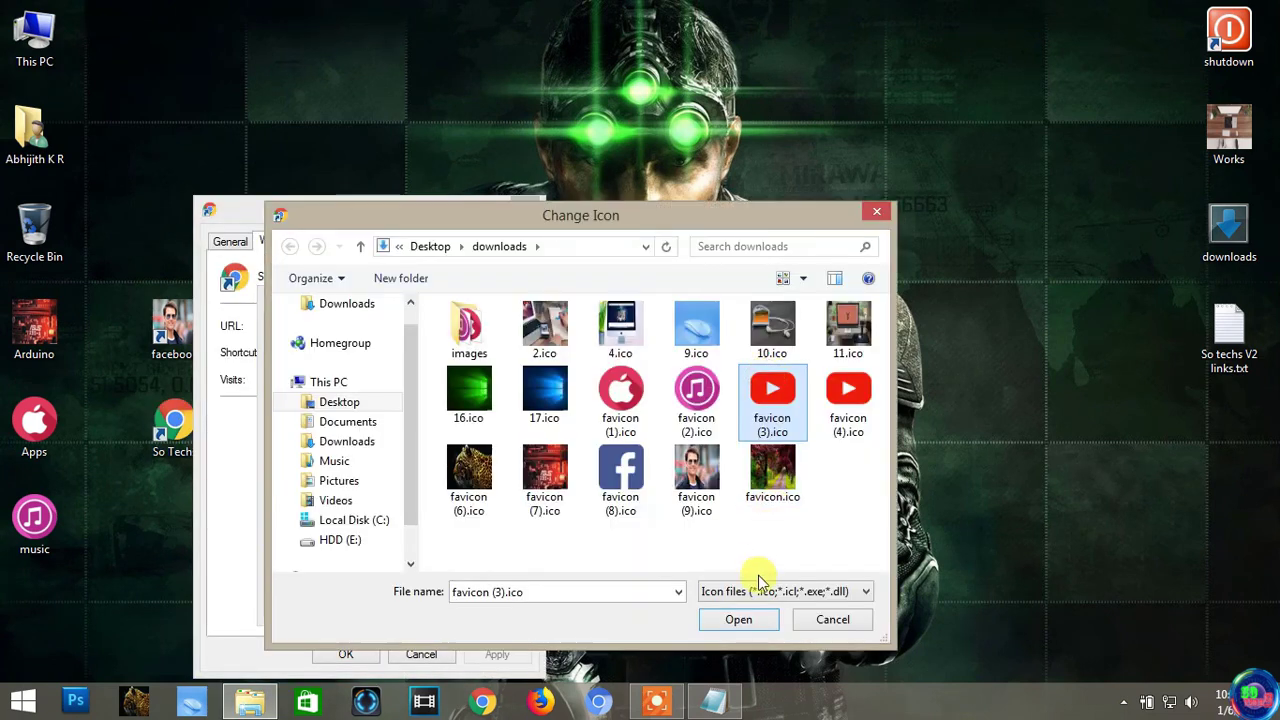
pyautogui.click(738, 620)
# - Open So Techs, add facebook in a new Chrome tab, then return to the So Techs YouTube tab
pyautogui.doubleClick(178, 415)
pyautogui.click(505, 62)
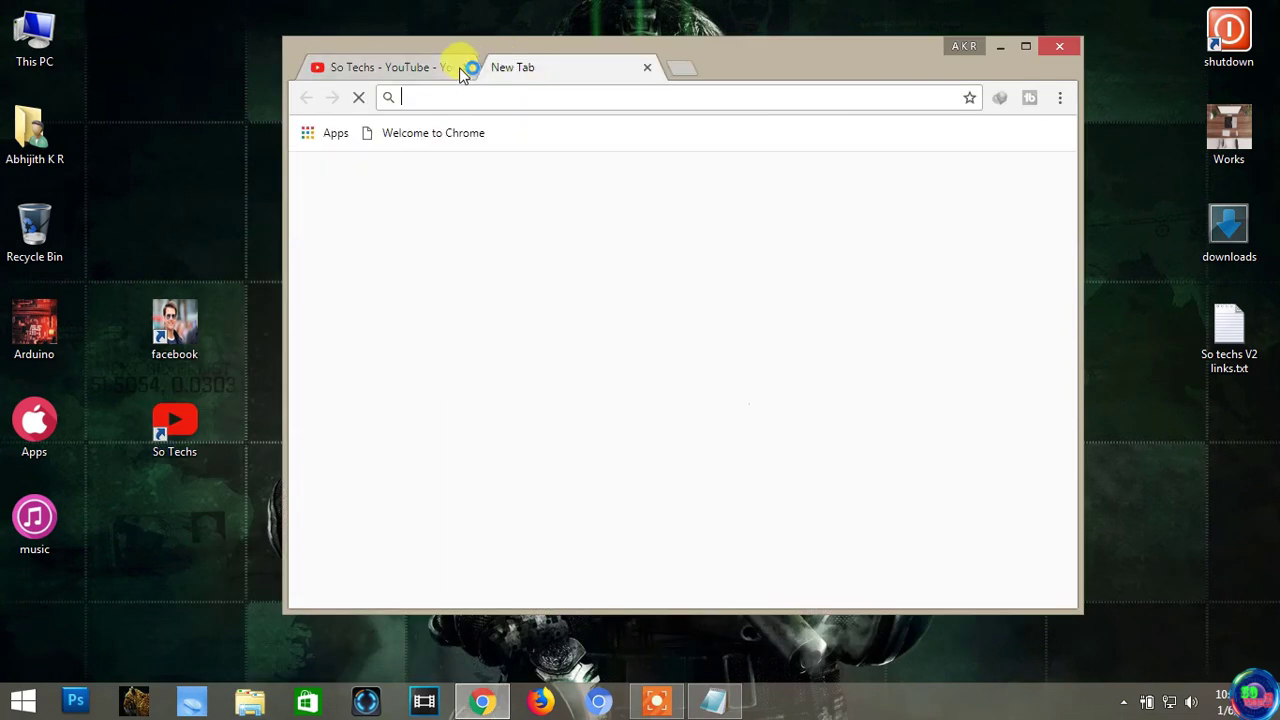
pyautogui.doubleClick(174, 325)
pyautogui.click(777, 63)
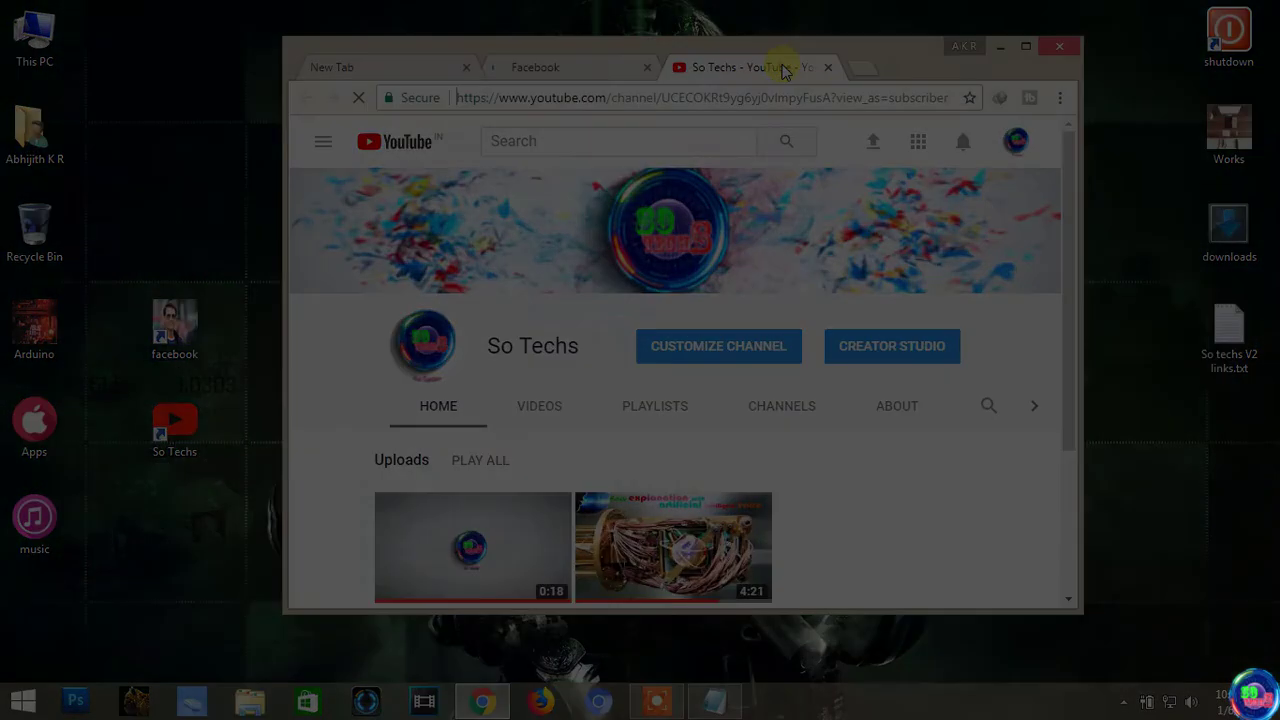